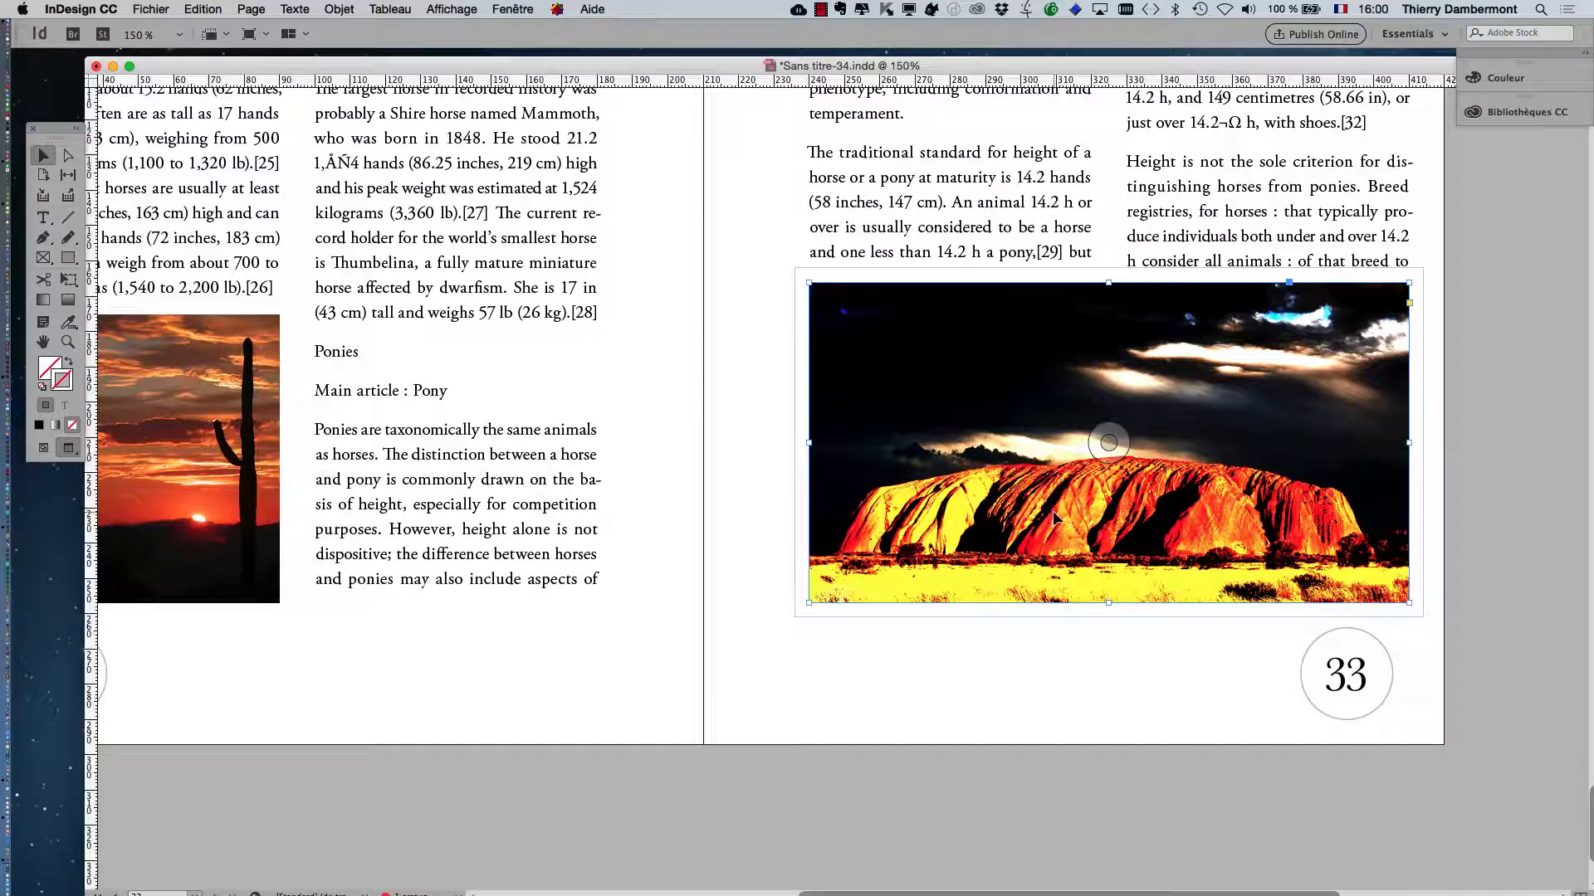
Step: Switch to the Finder and bring the images-camping folder window to the front, shifted aside from the layout
key("super+Tab")
left_click(809, 459)
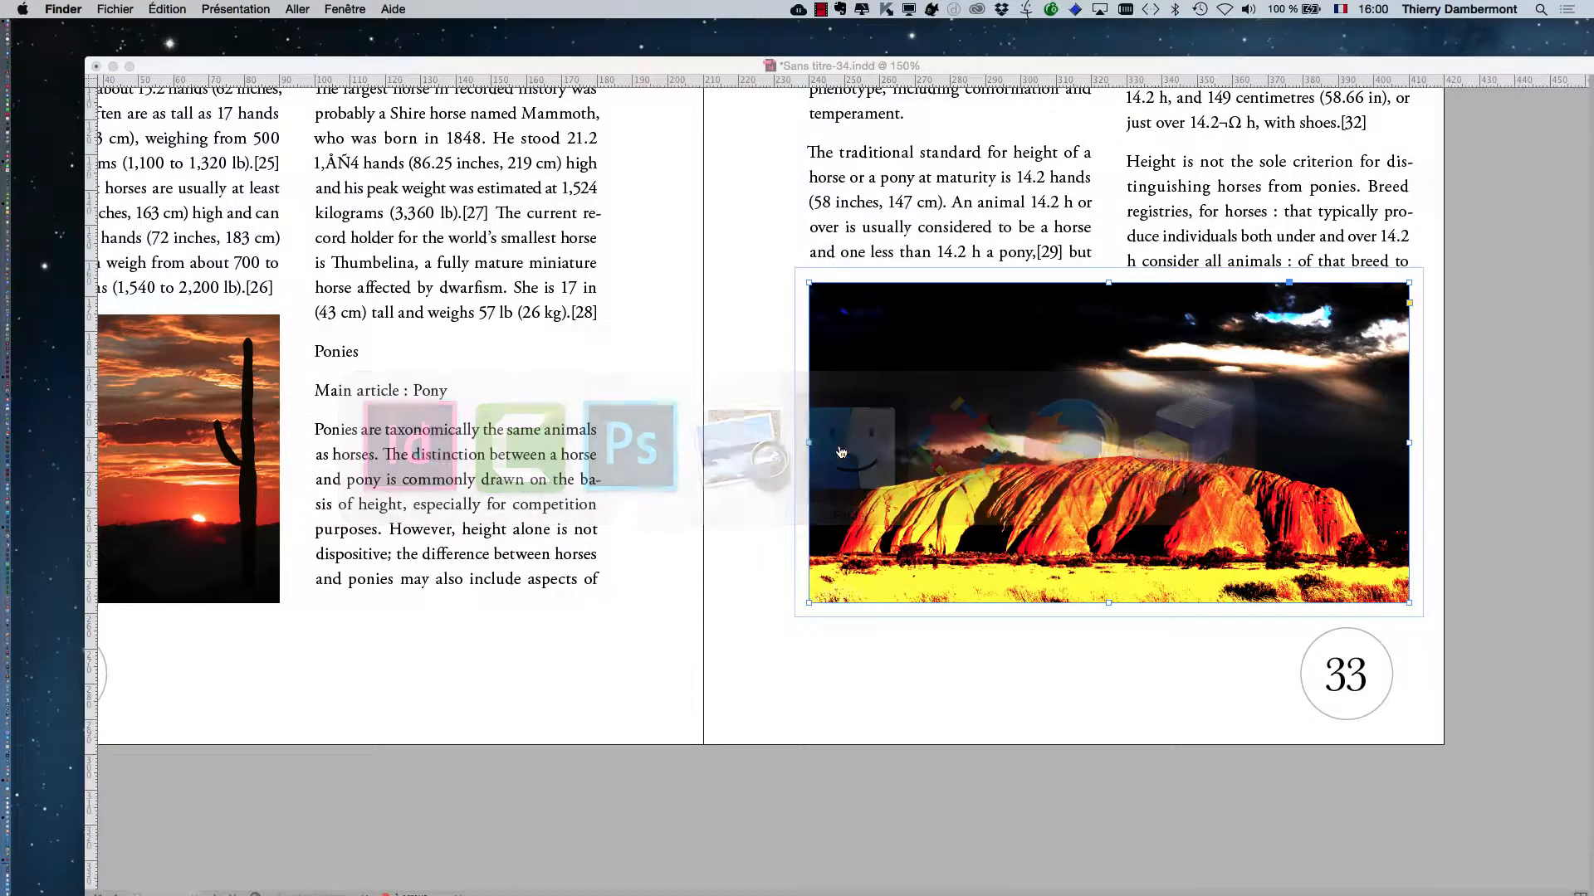
left_click(353, 8)
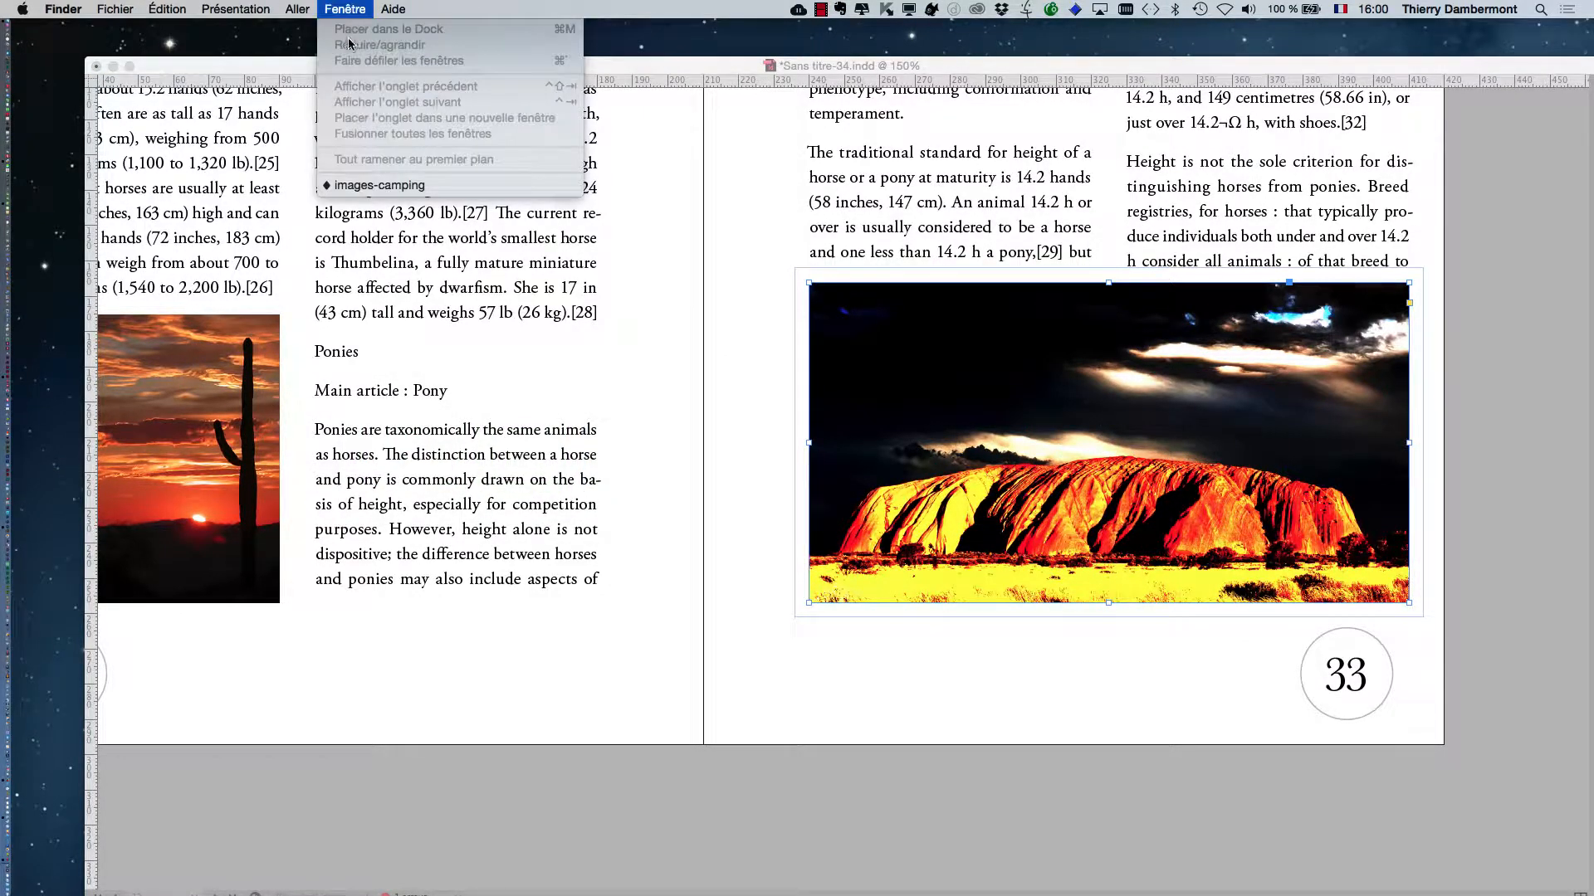
left_click(382, 185)
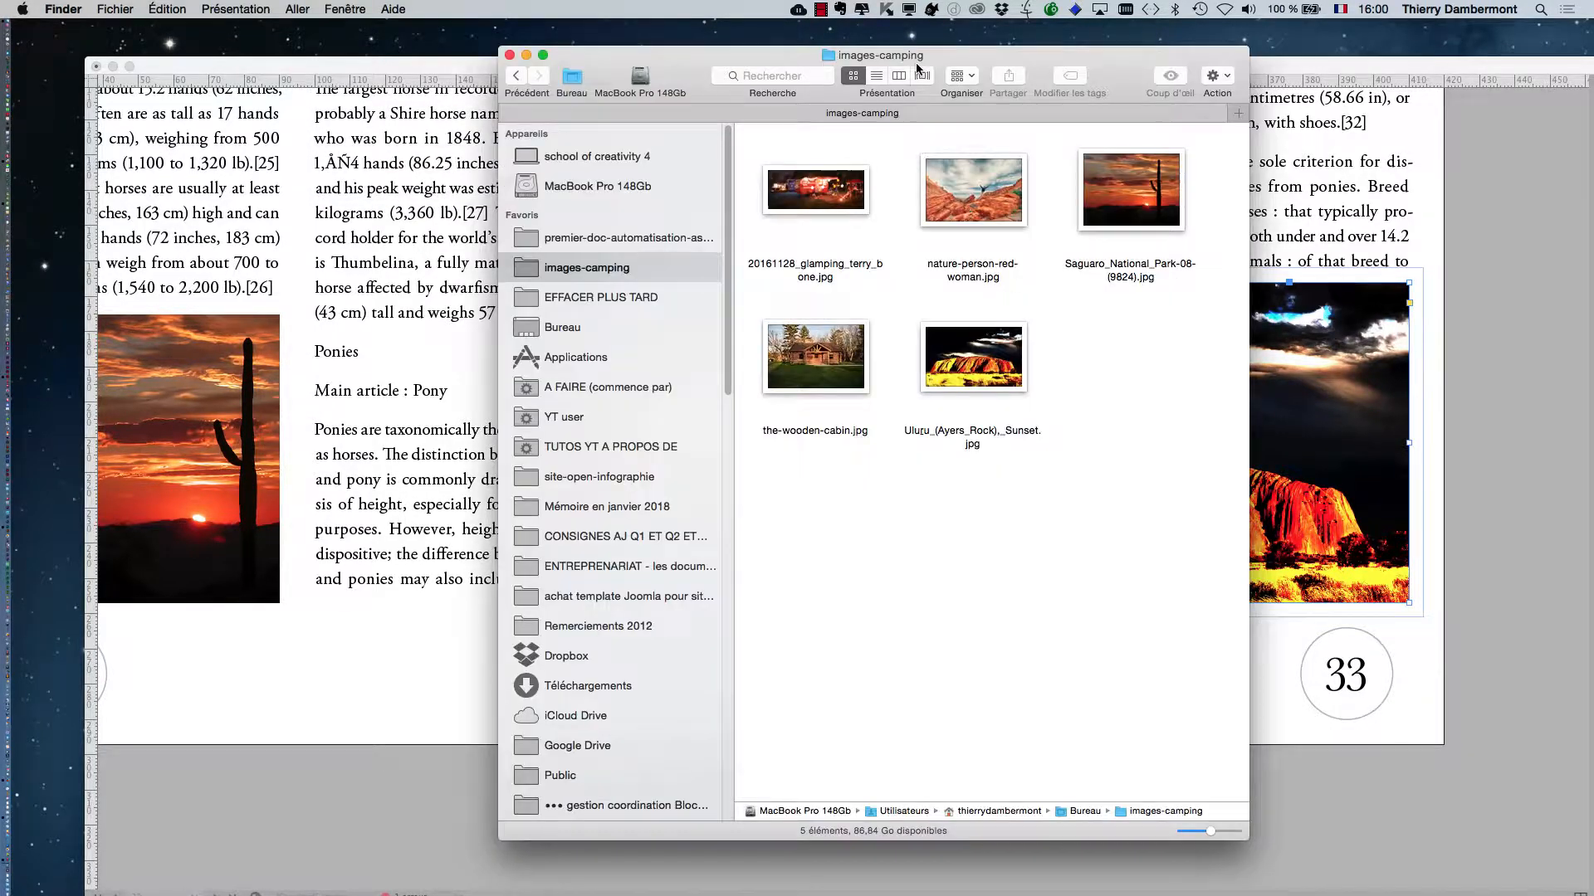
left_click_drag(946, 57, 1182, 77)
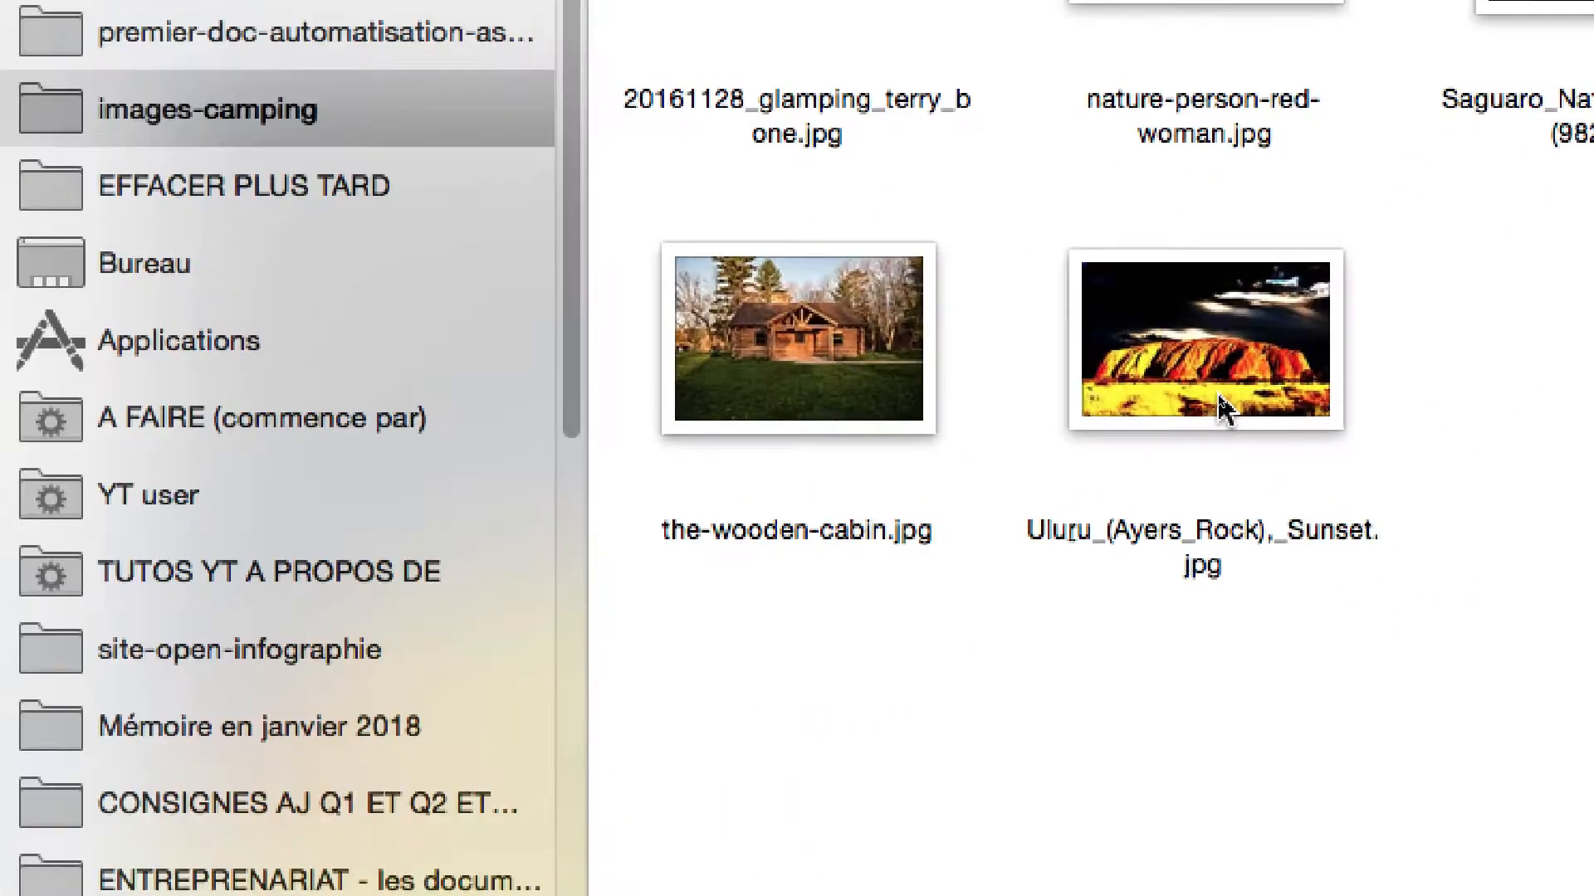
Step: Look over the JPG images in the images-camping folder, including the Uluru, glamping and Saguaro photos
left_click(1218, 400)
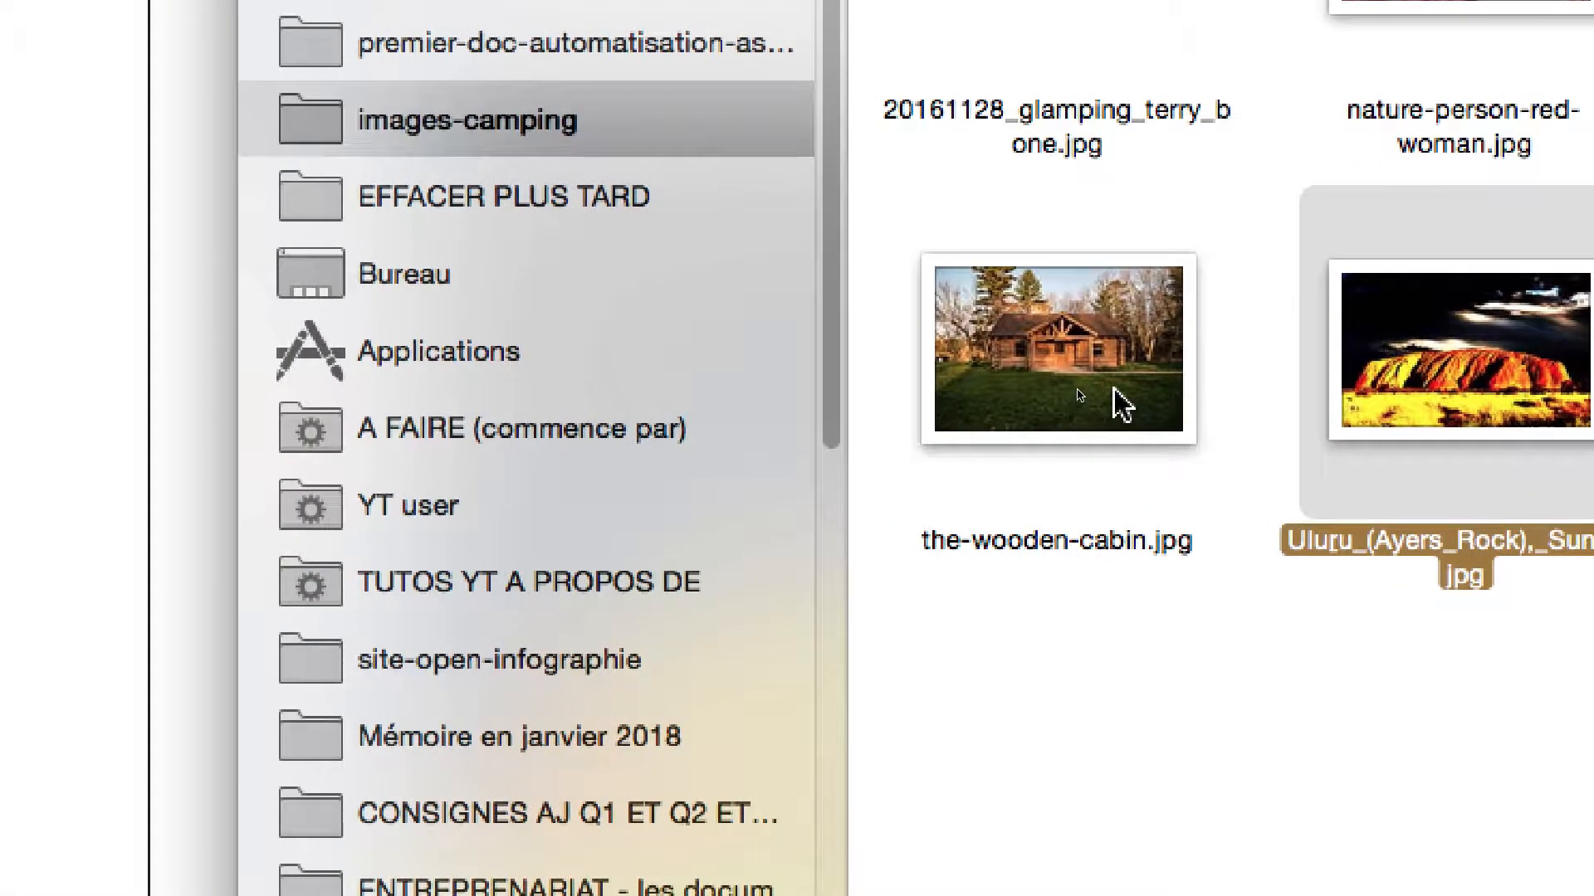
left_click(830, 383)
left_click(1108, 200)
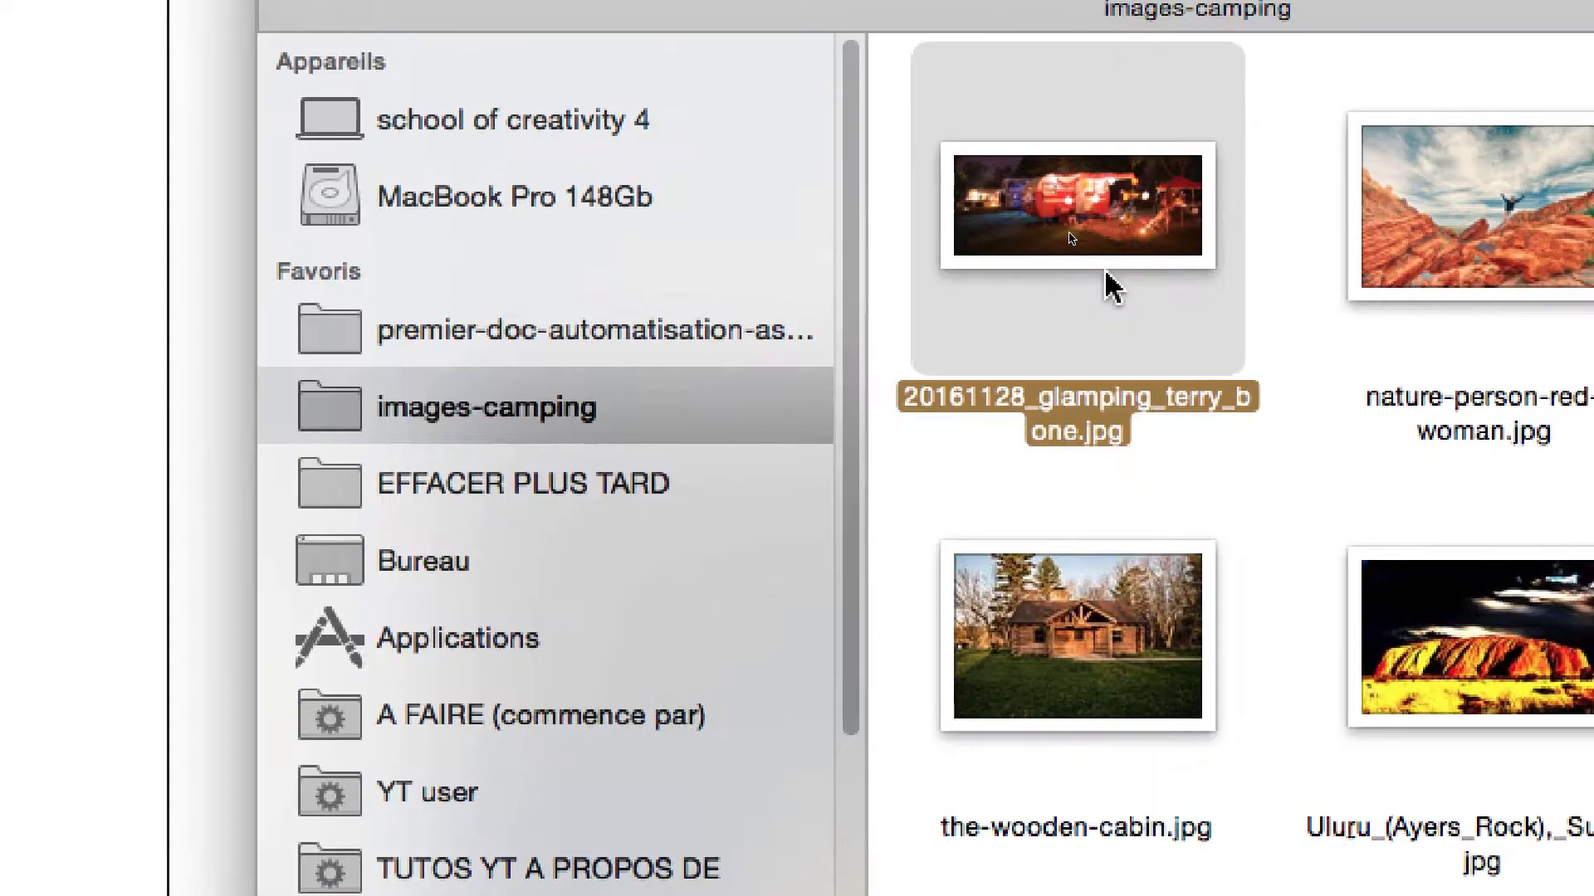
left_click(1542, 174)
left_click(1340, 278)
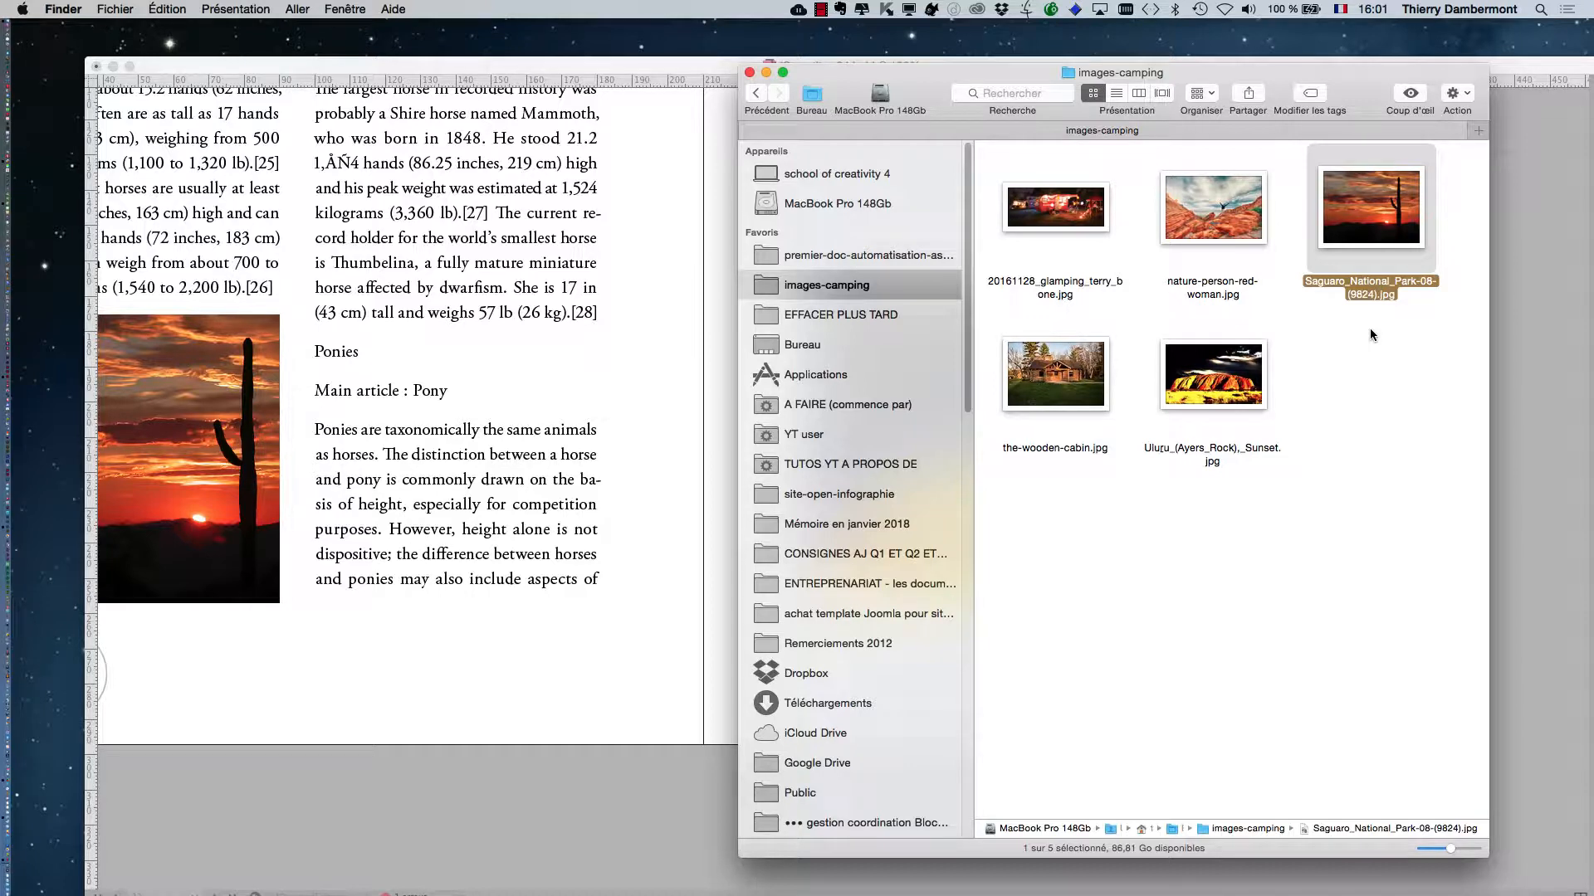
left_click(1150, 523)
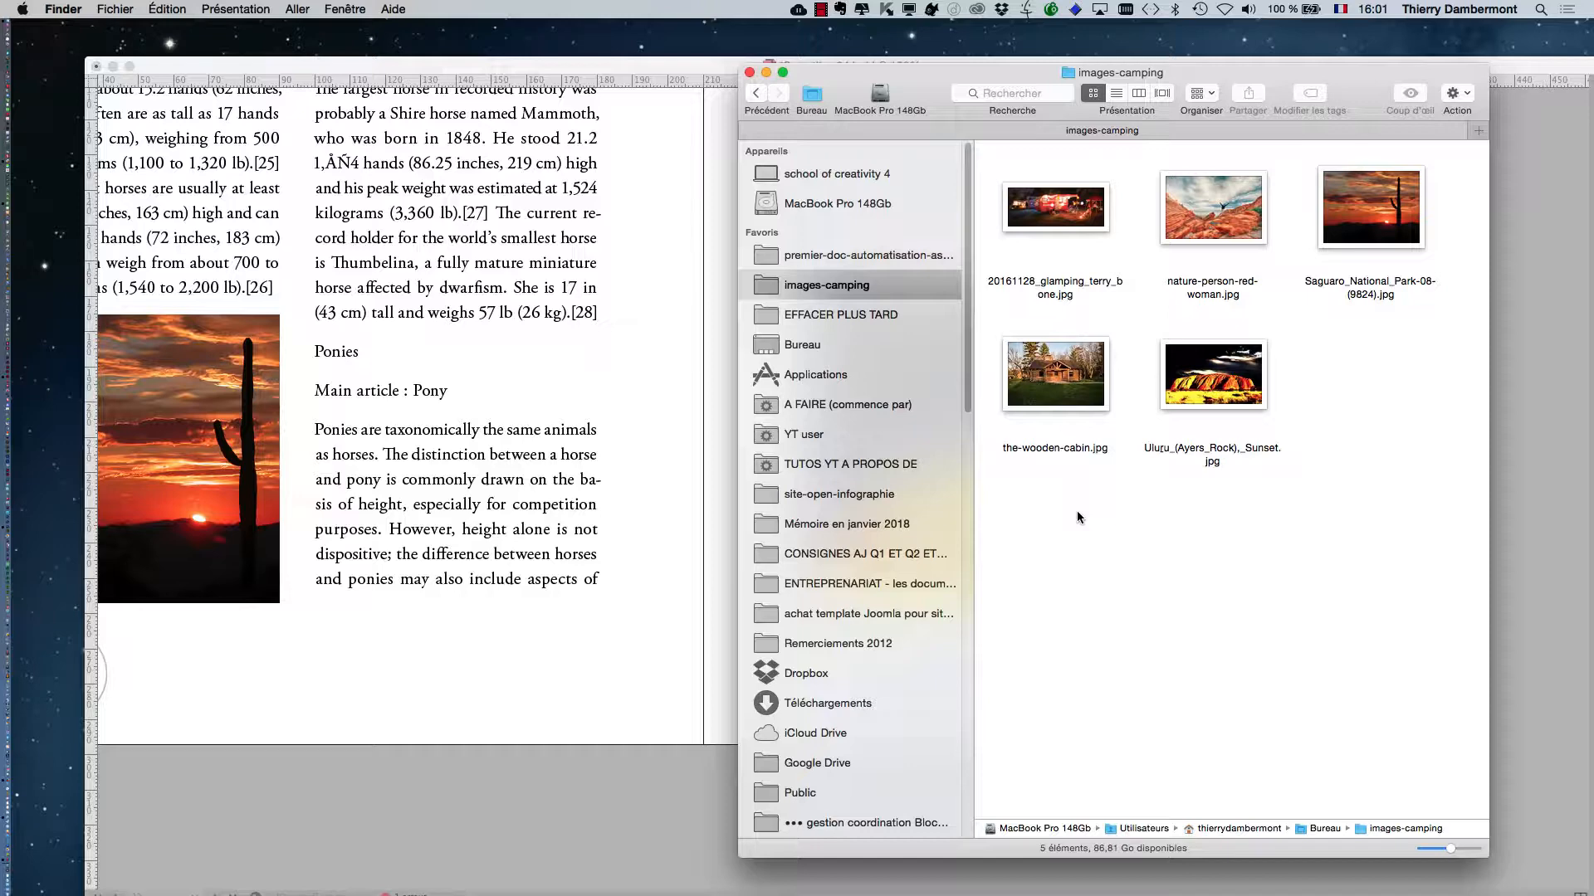
Step: Switch to Photoshop and hide the windows of all other applications
key("alt+super+h")
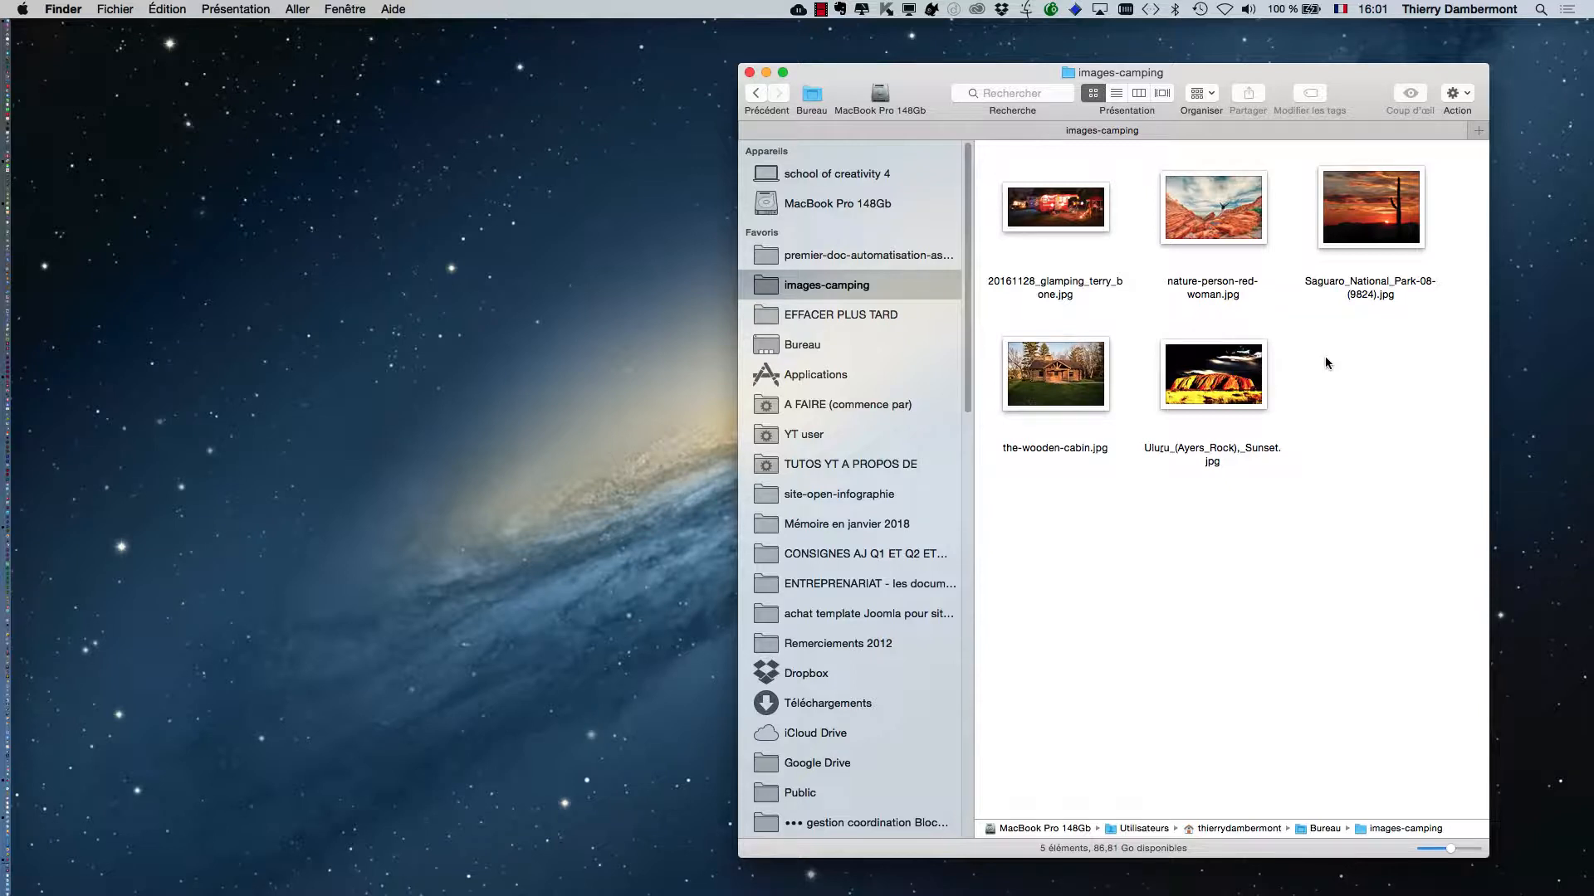
key("super+Tab")
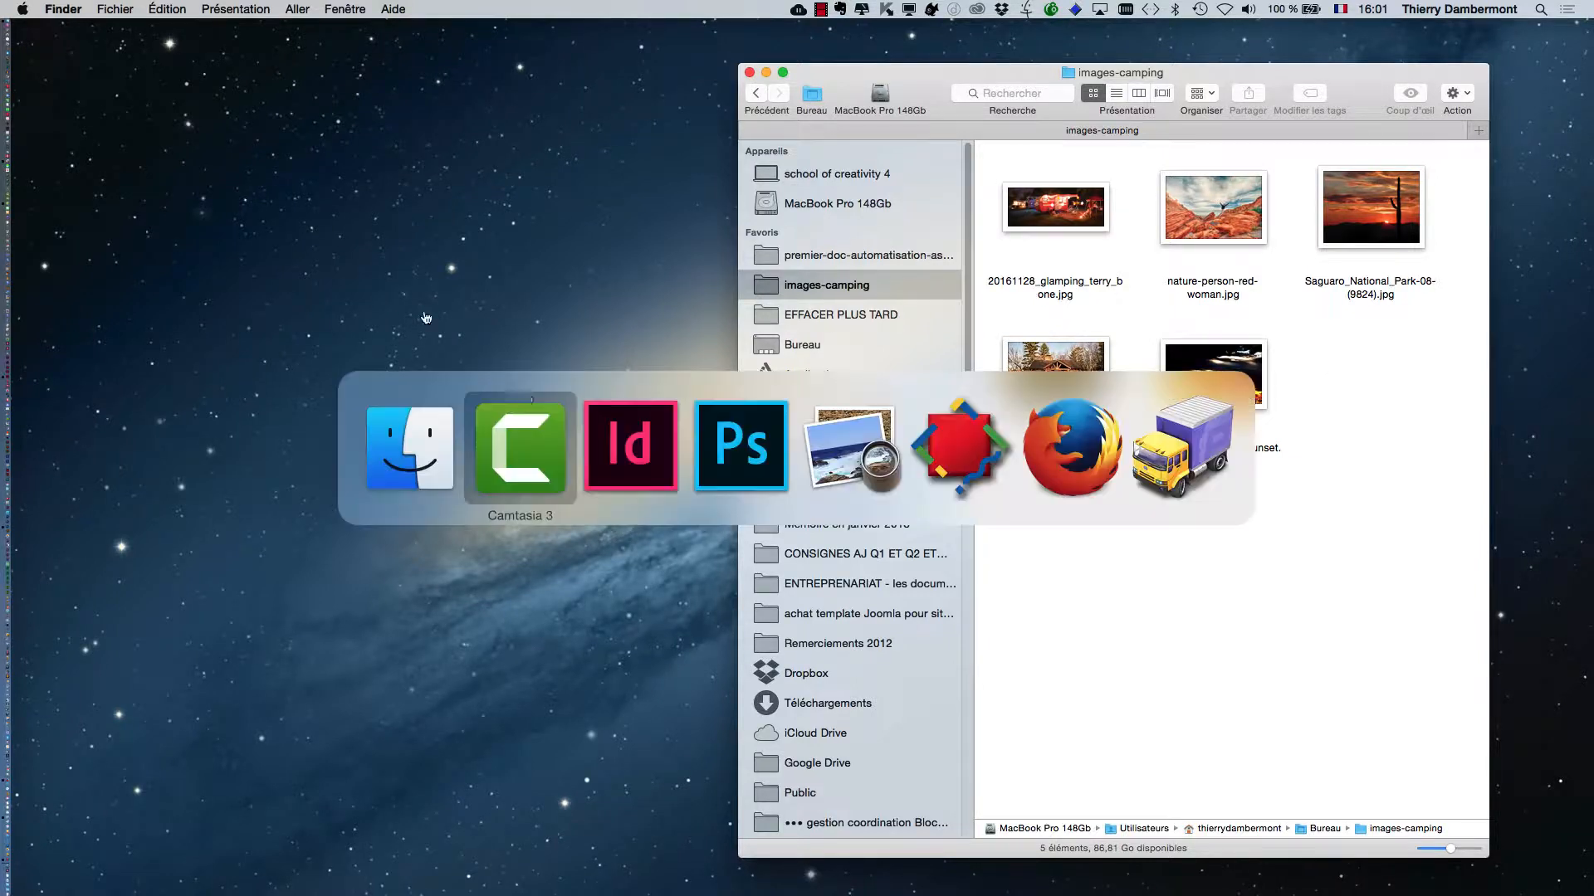
left_click(755, 451)
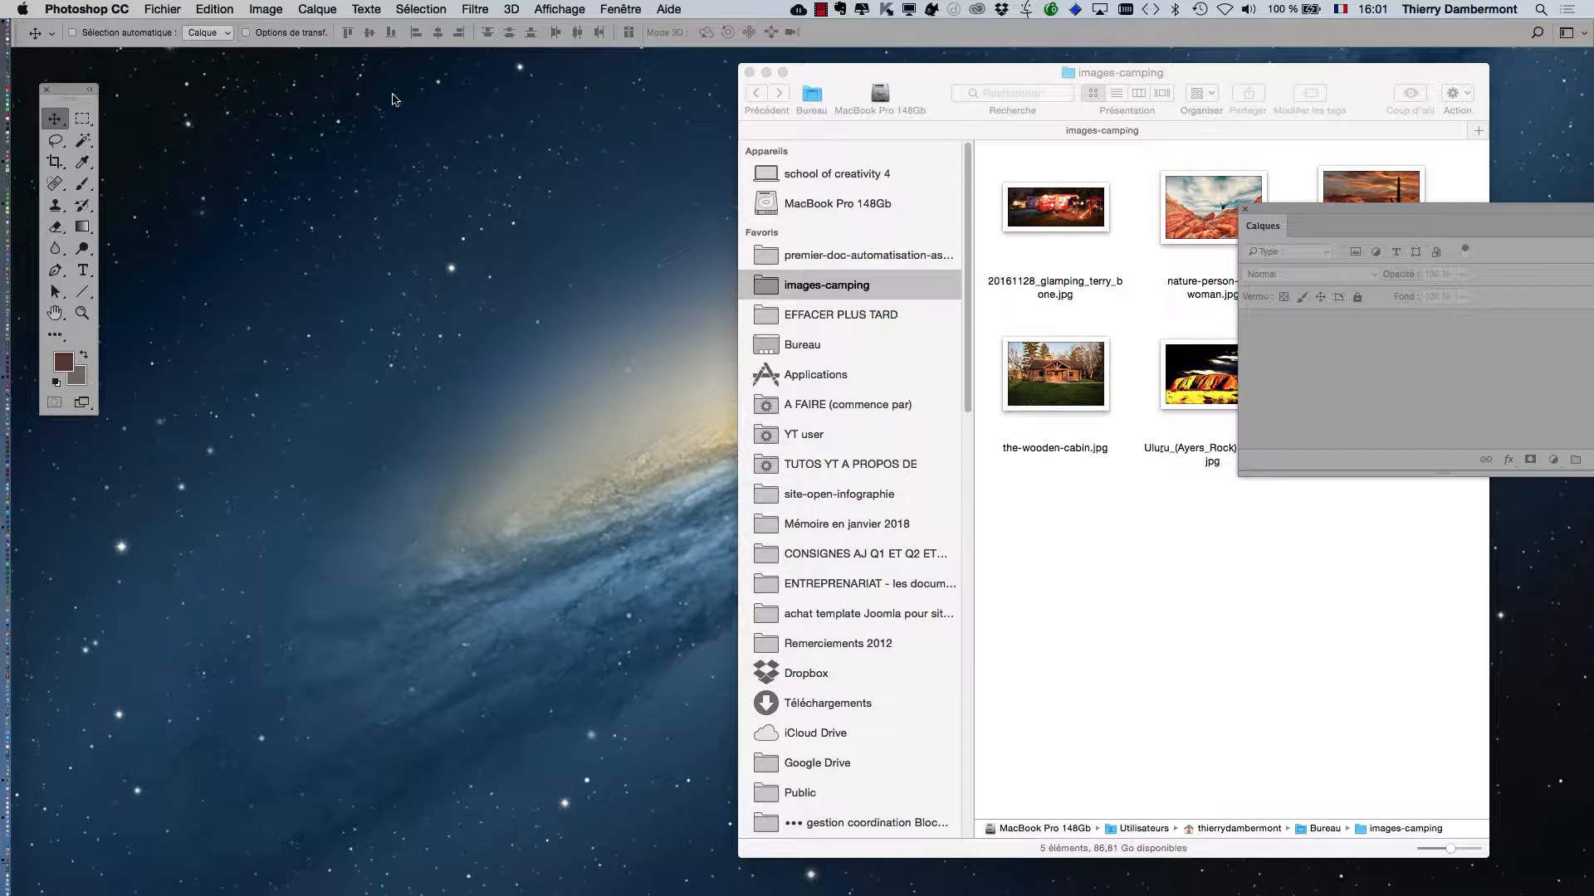
key("super")
key("super+alt+h")
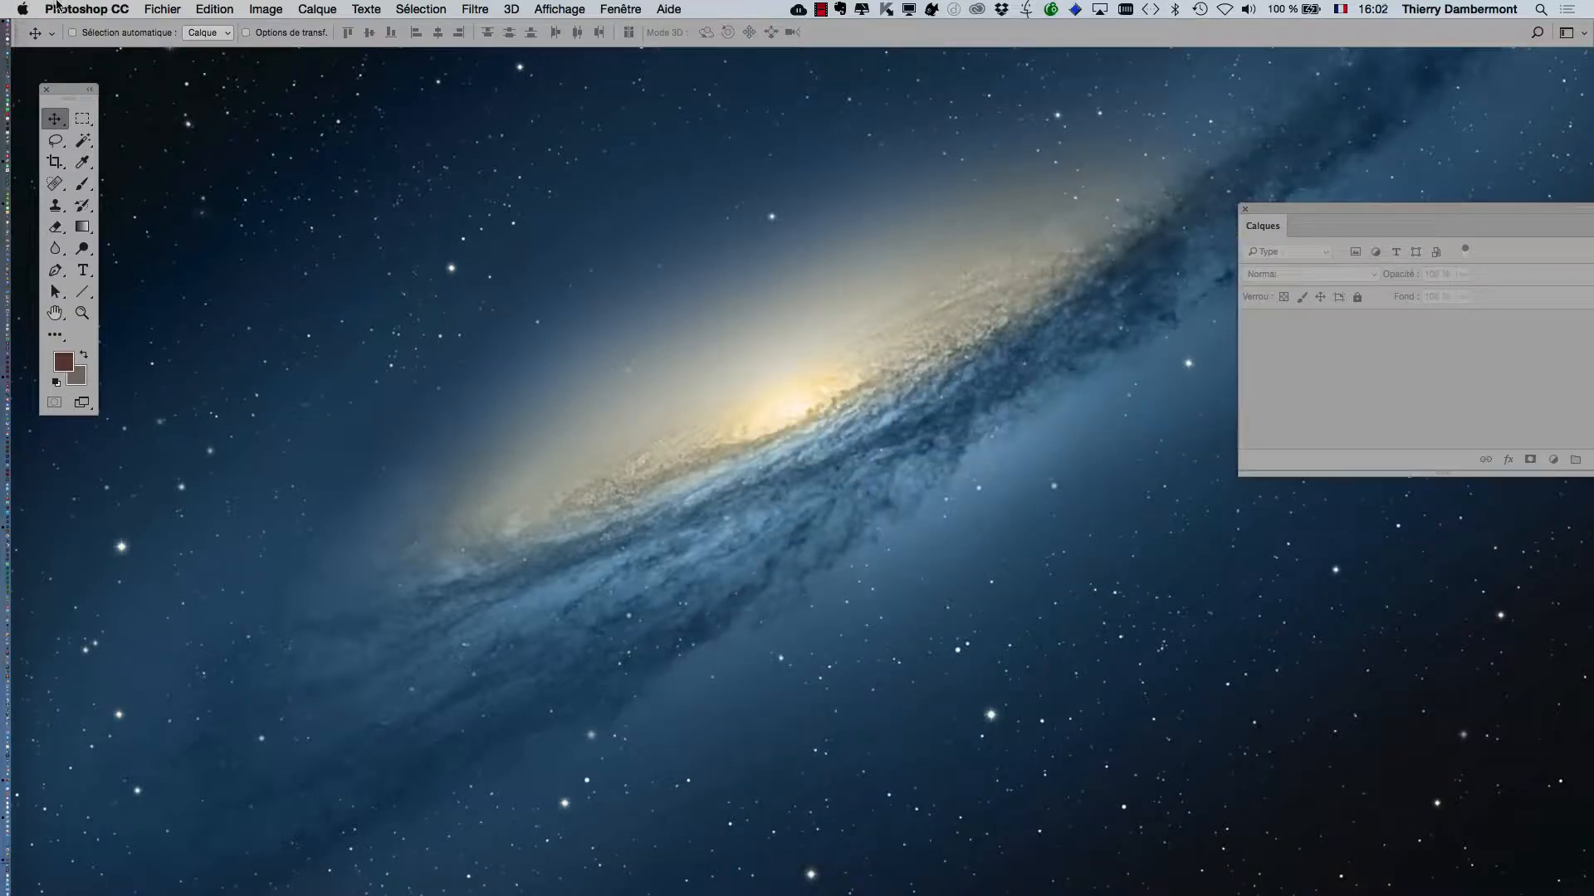
Step: Open the Processeur d'images script for batch conversion and move its dialog clear of the centre
left_click(160, 10)
mouse_move(222, 370)
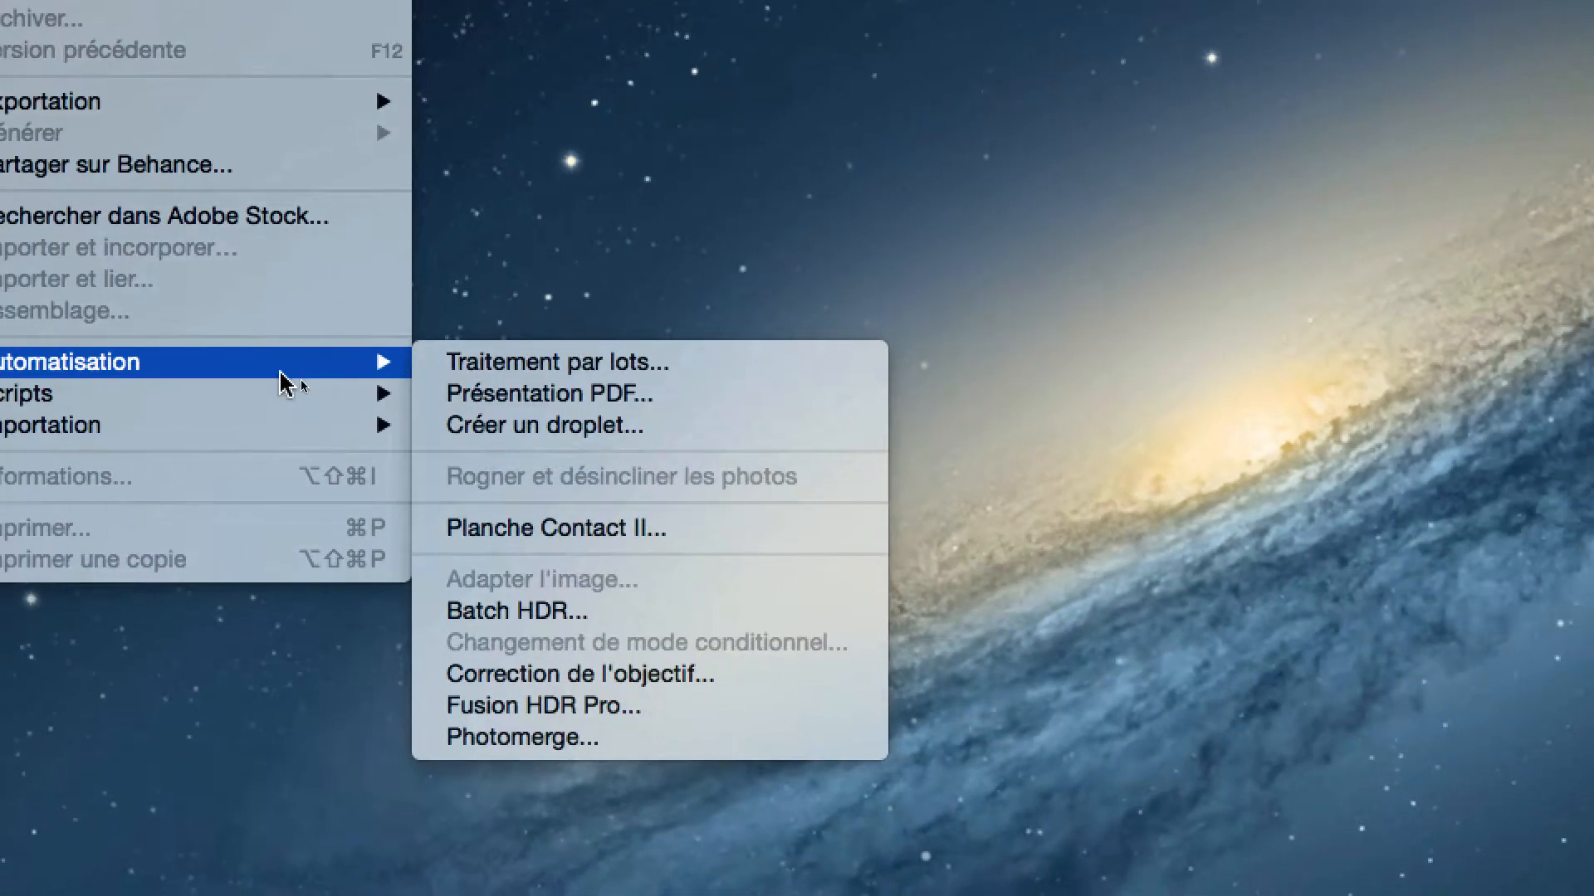
mouse_move(262, 406)
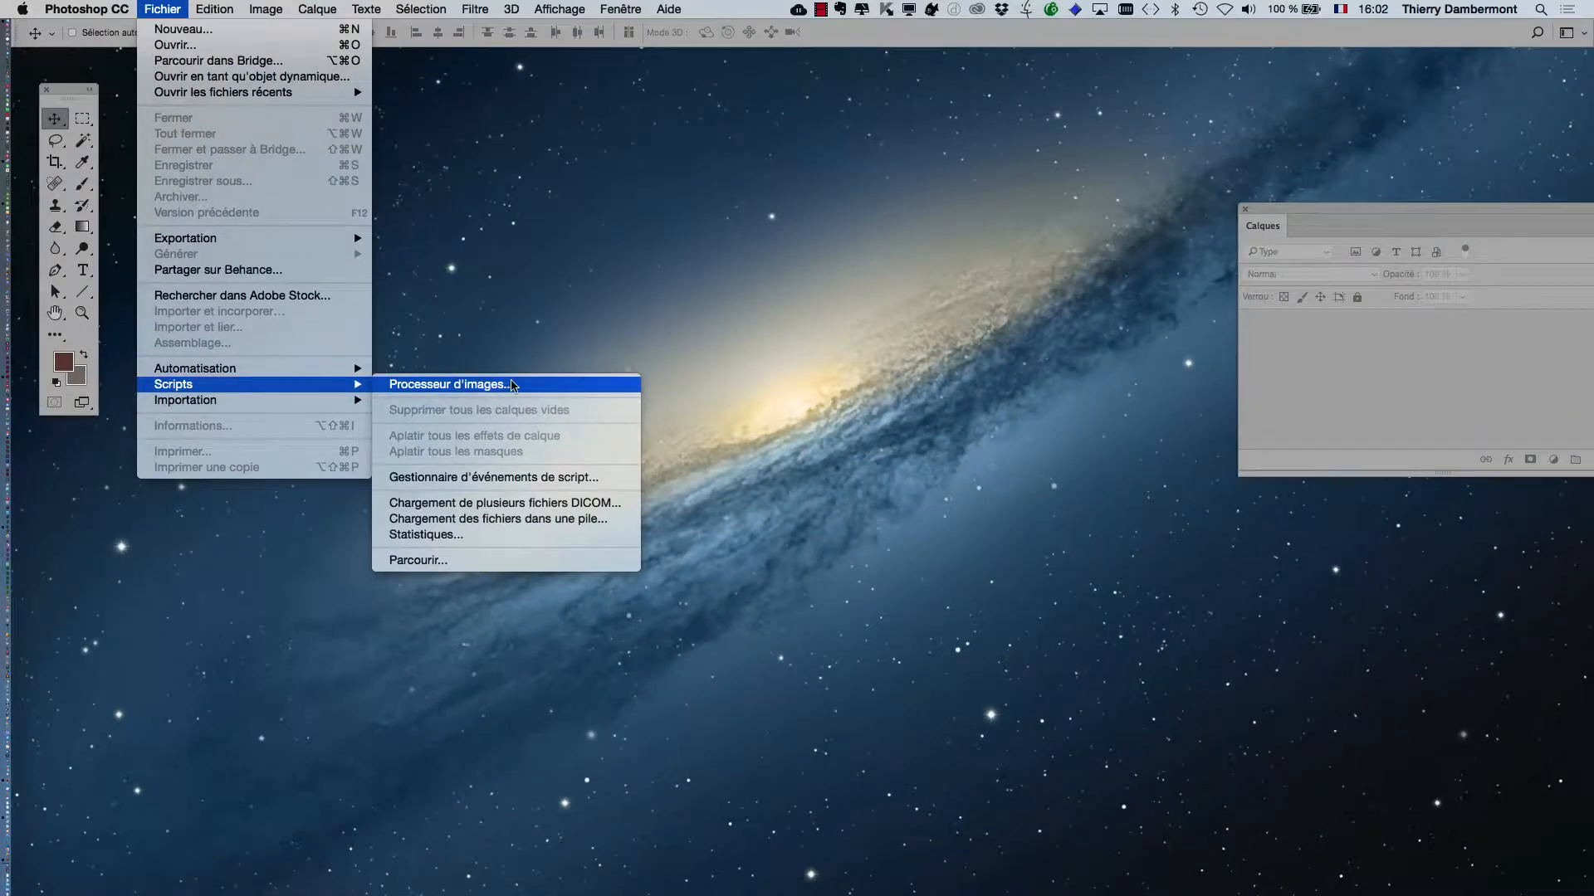
left_click(532, 389)
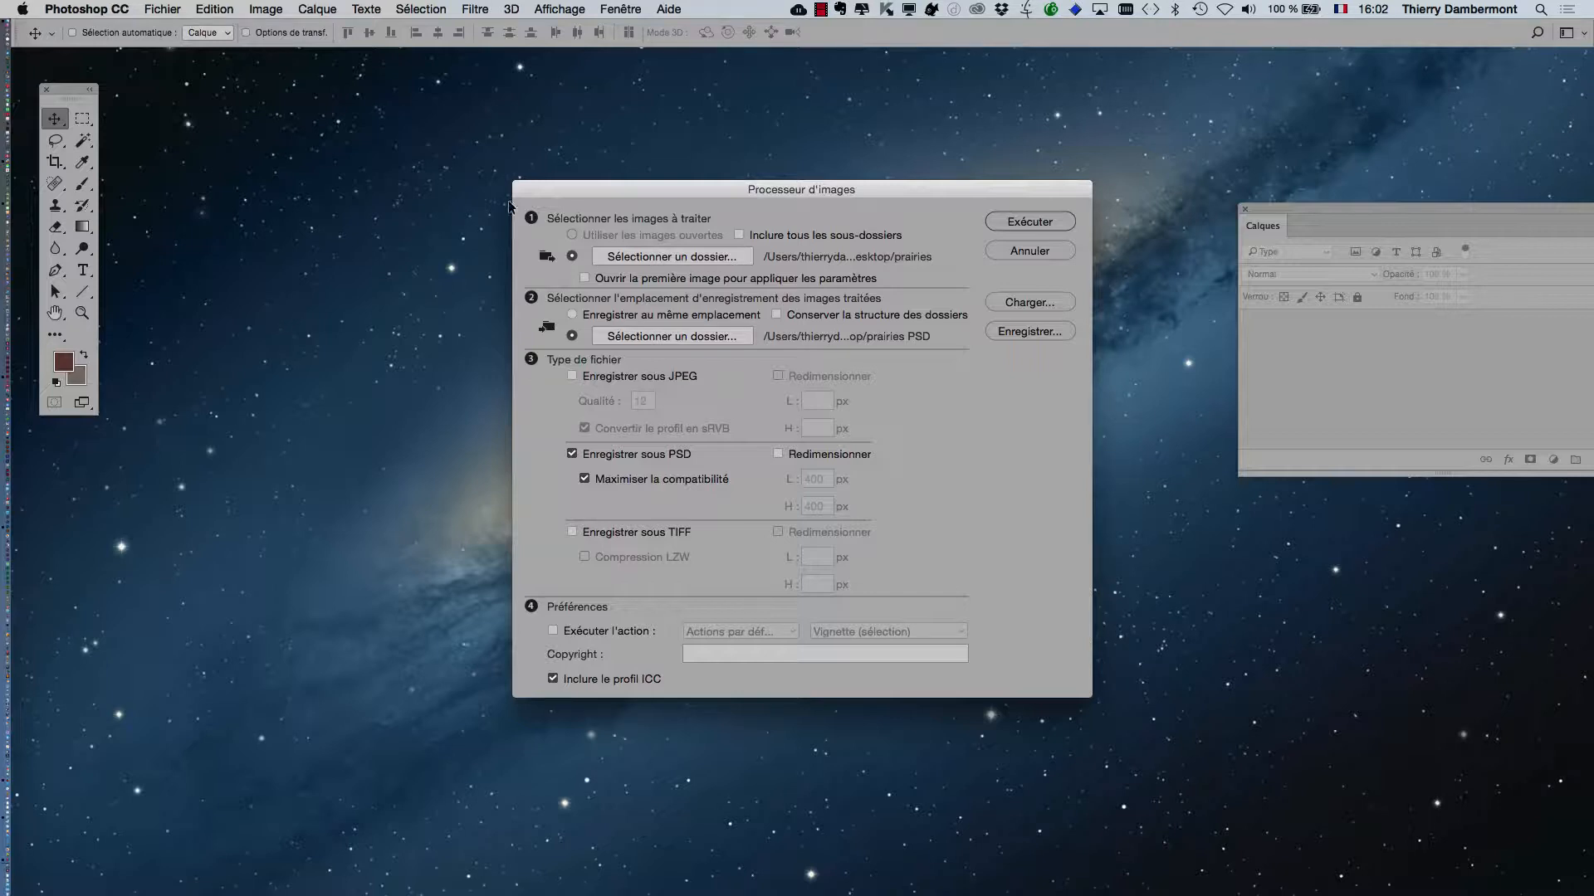
left_click_drag(545, 190, 288, 152)
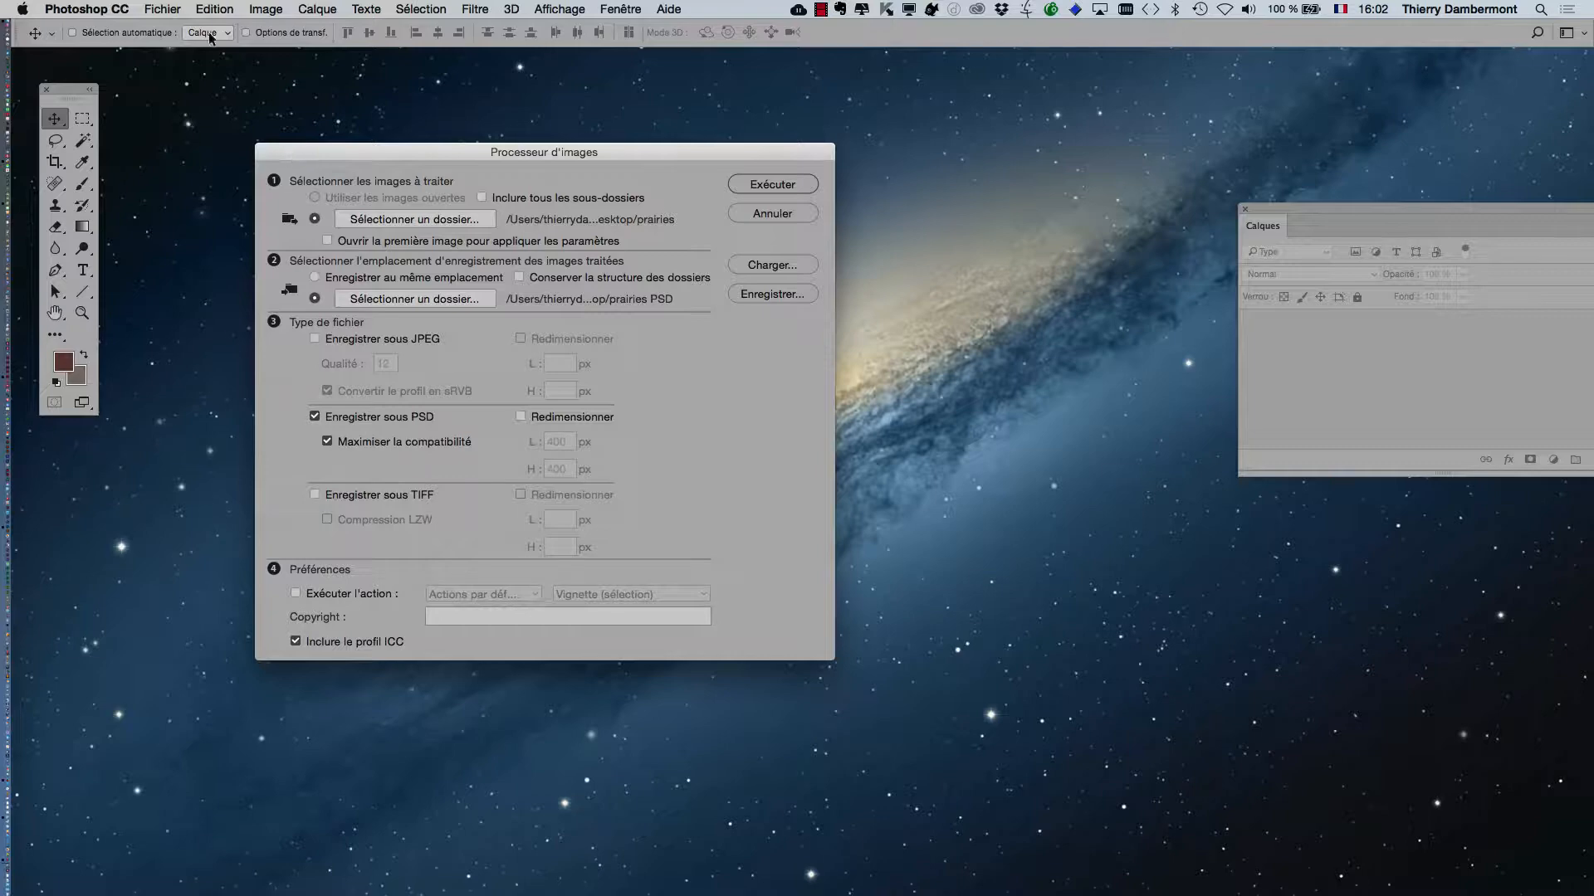
left_click(166, 9)
left_click(576, 157)
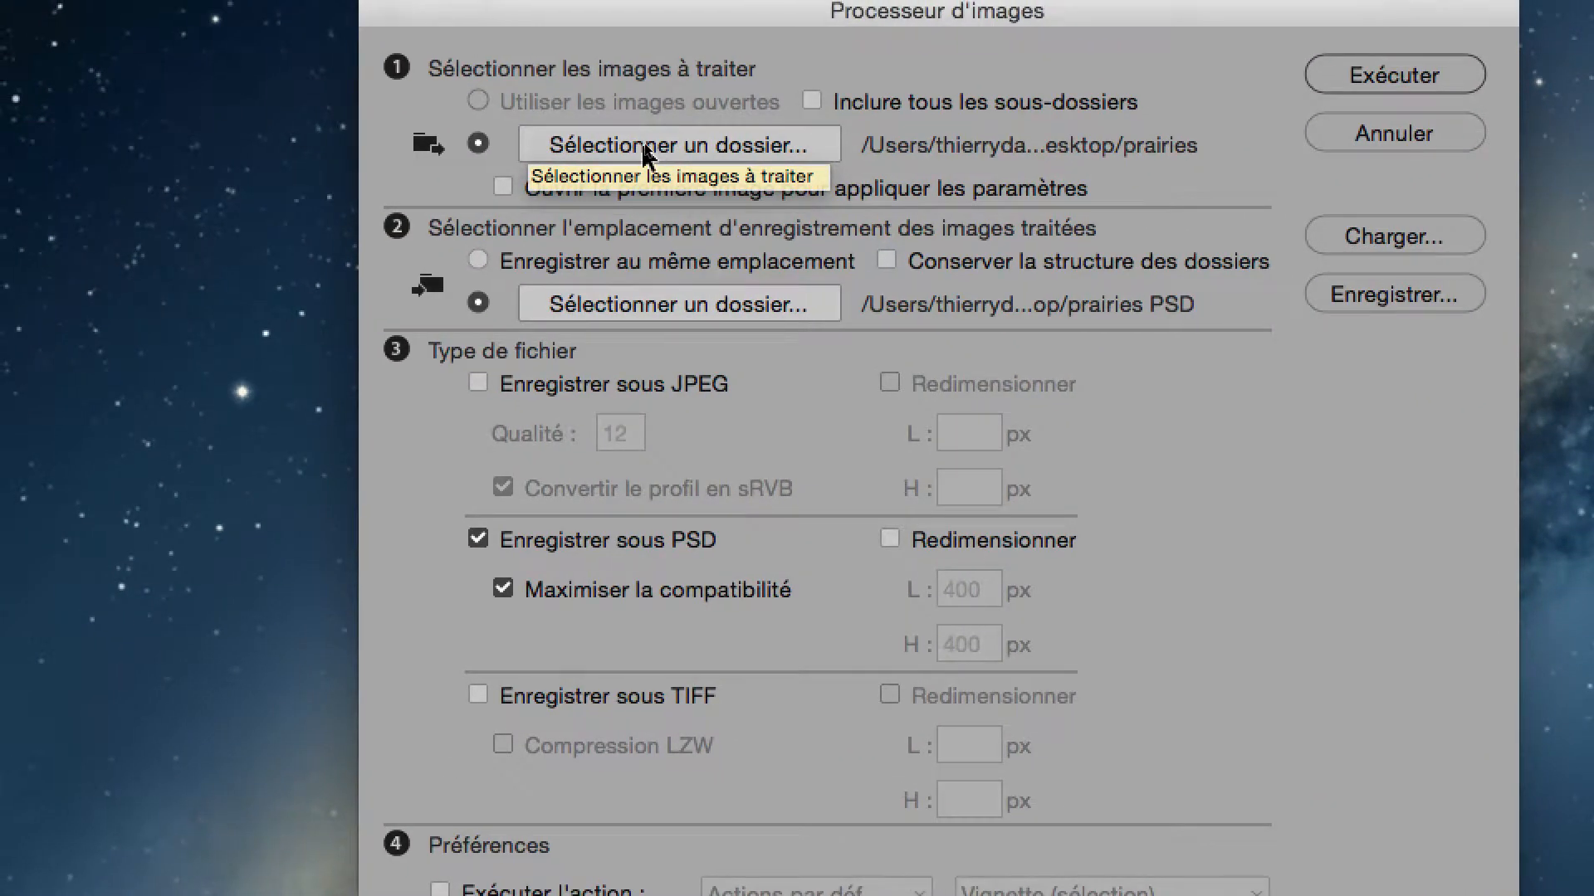
Step: Choose images-camping as the folder to process and save the processed images in the same location
left_click(627, 149)
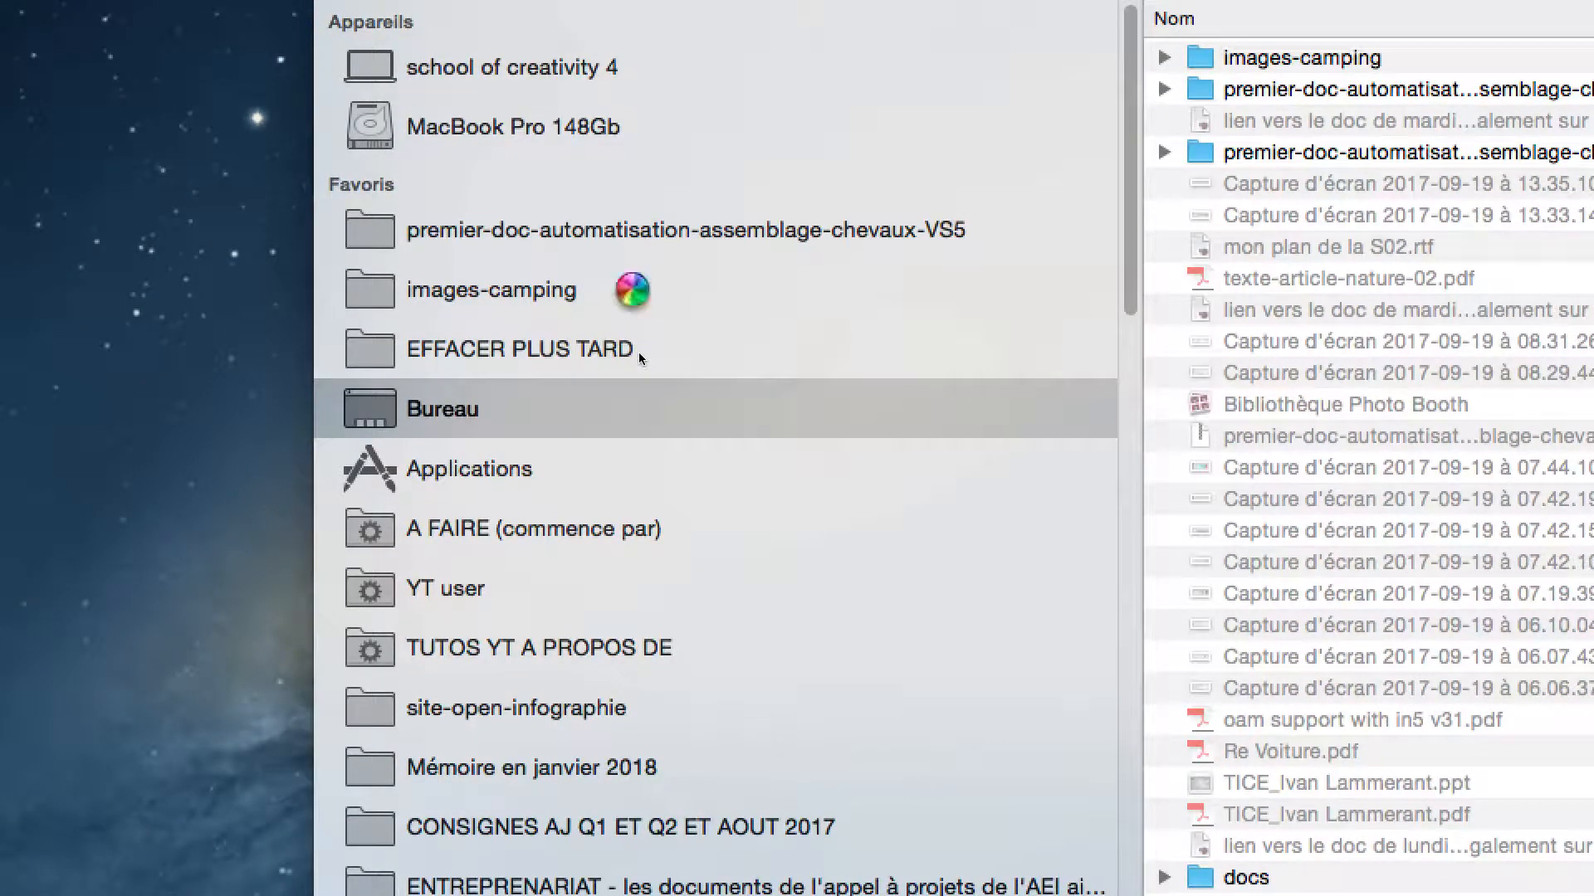
left_click(632, 291)
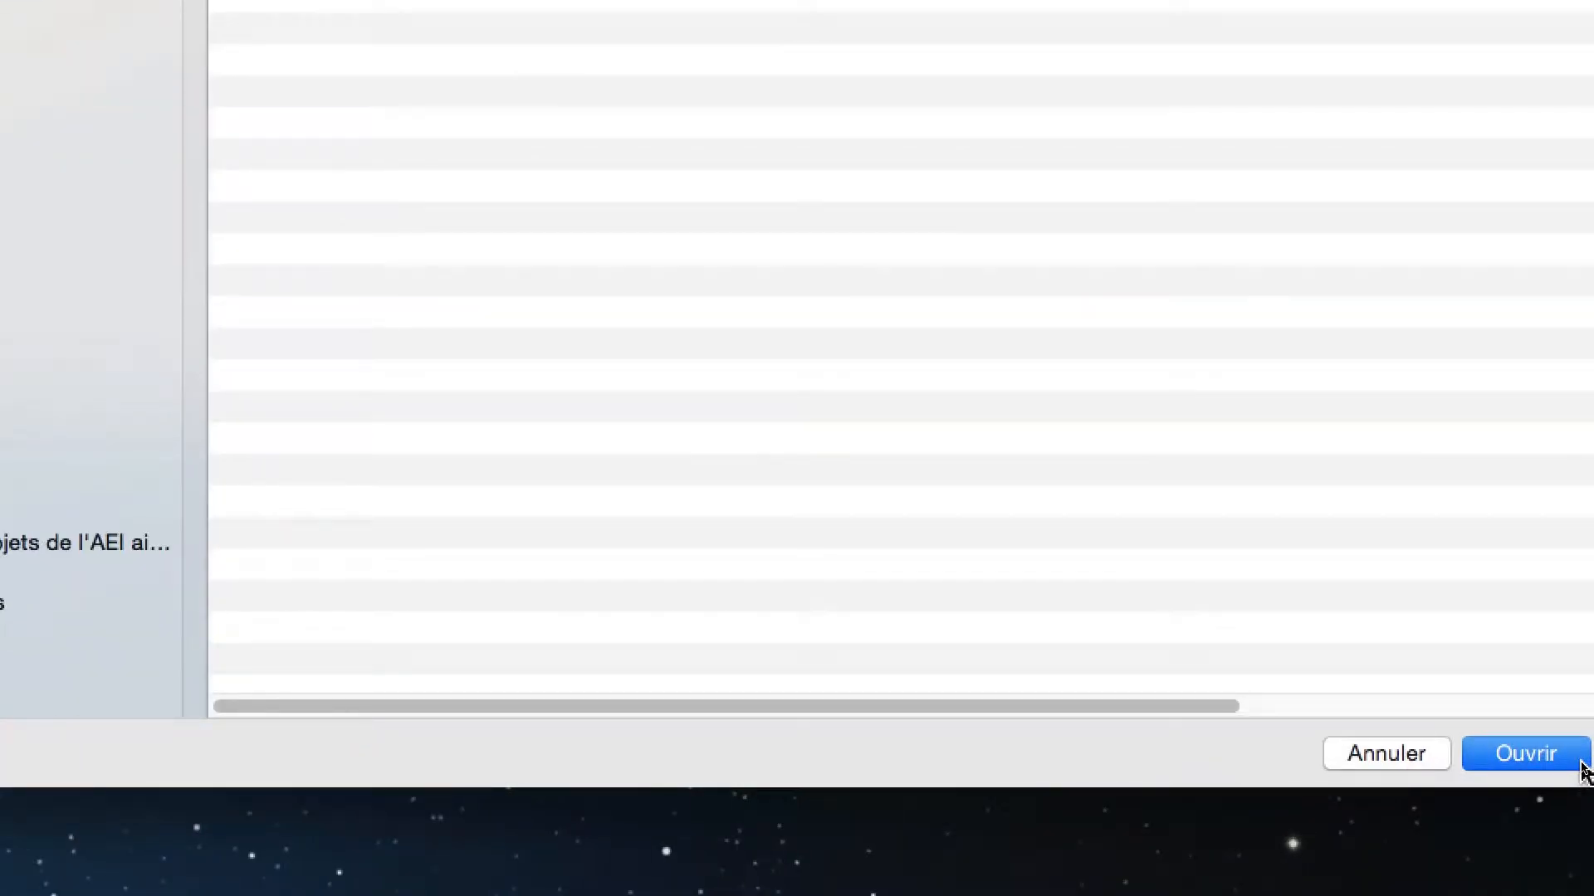
left_click(1540, 761)
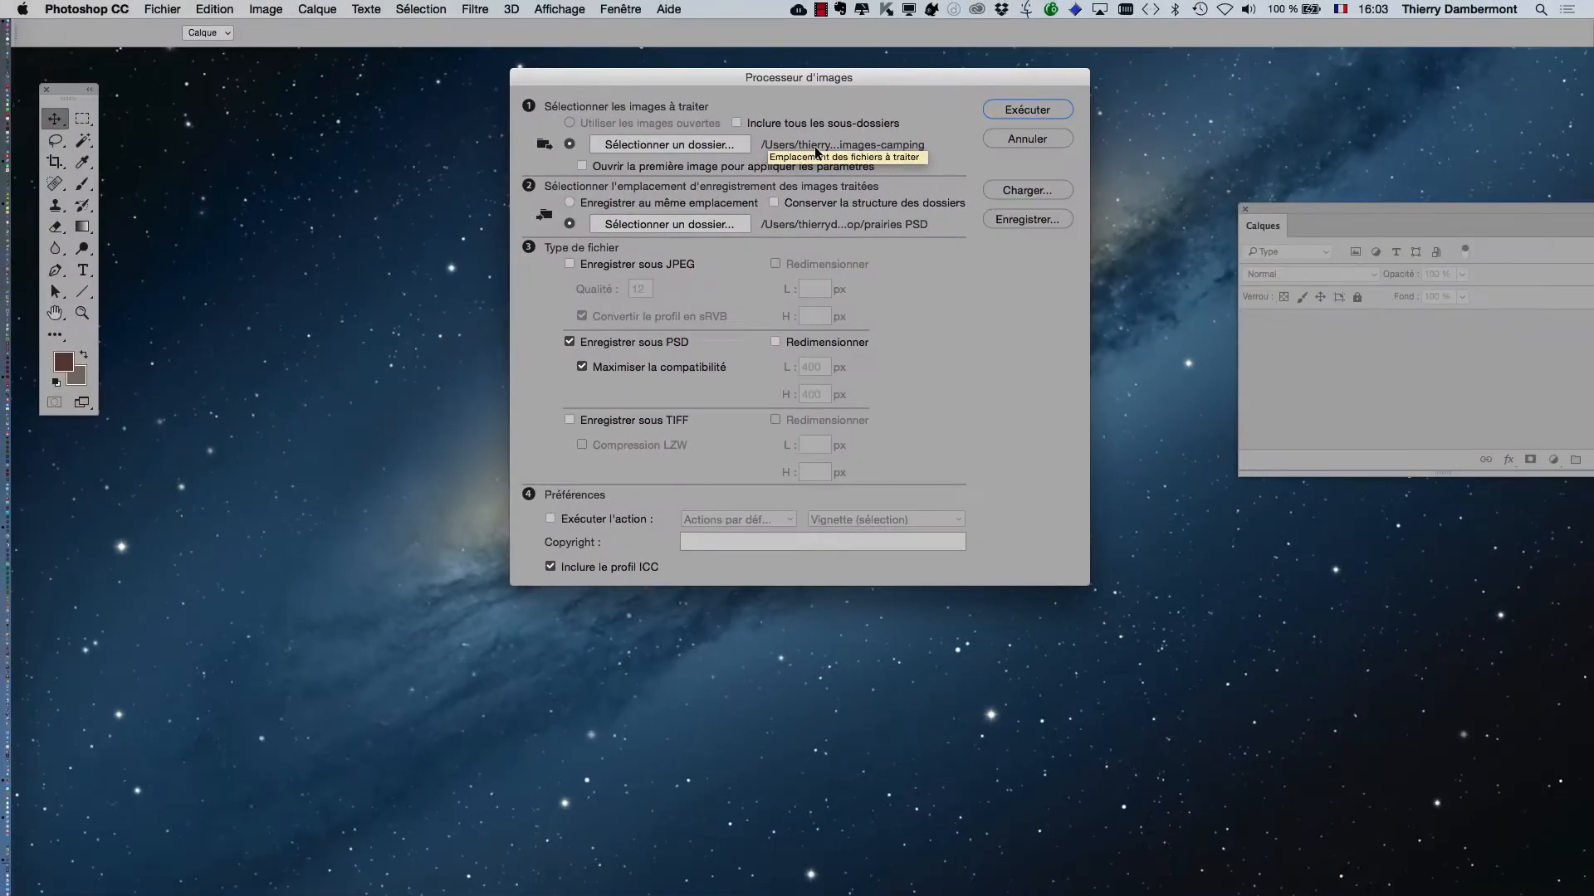
left_click_drag(772, 78, 629, 107)
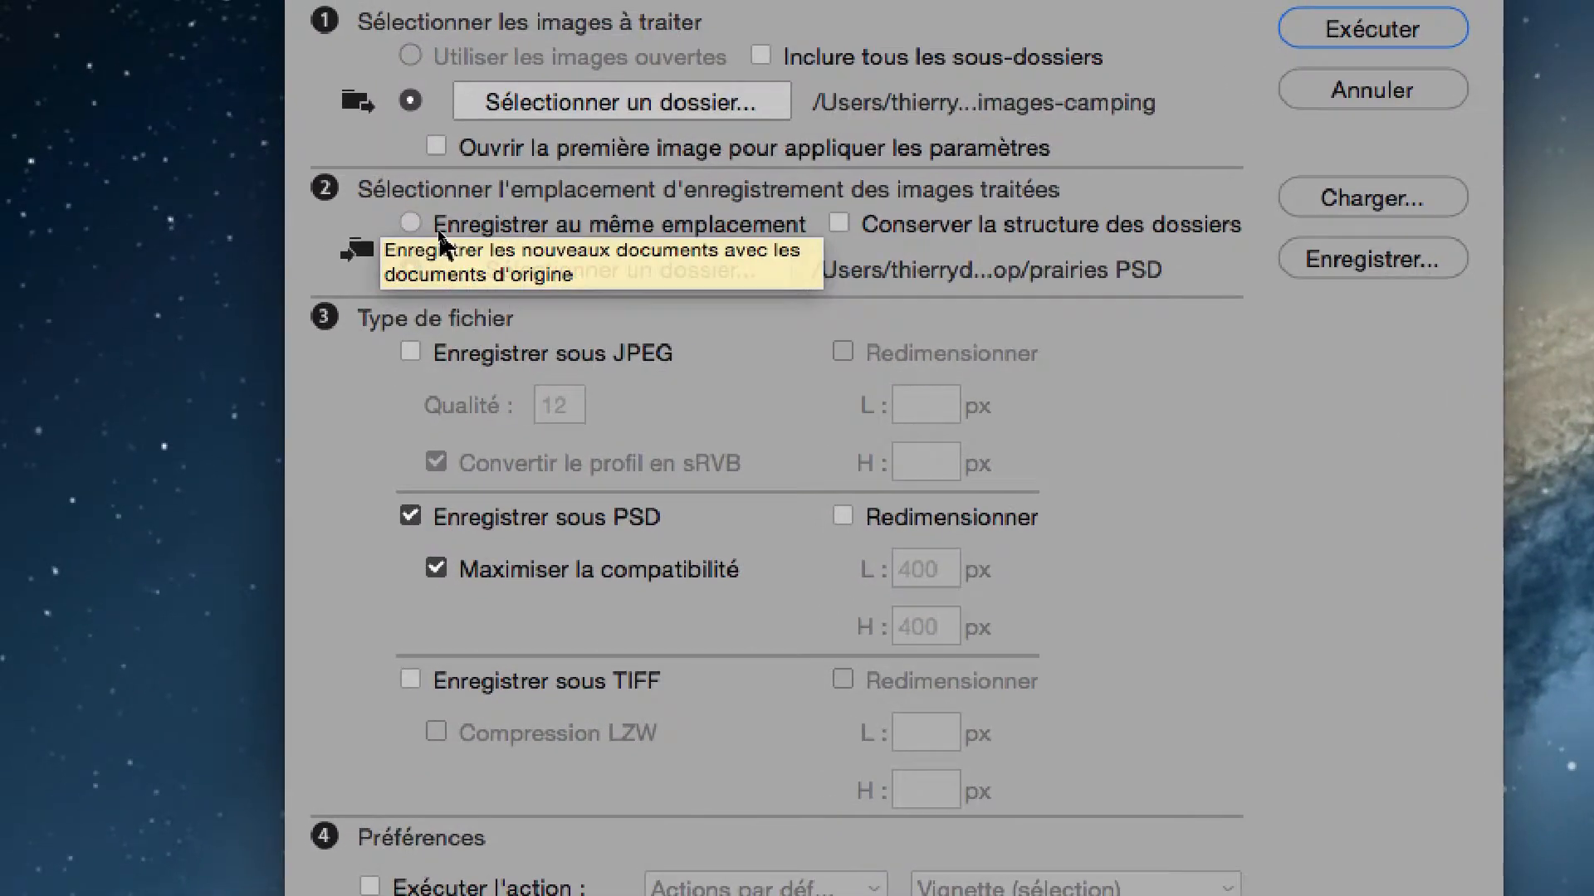
left_click(439, 234)
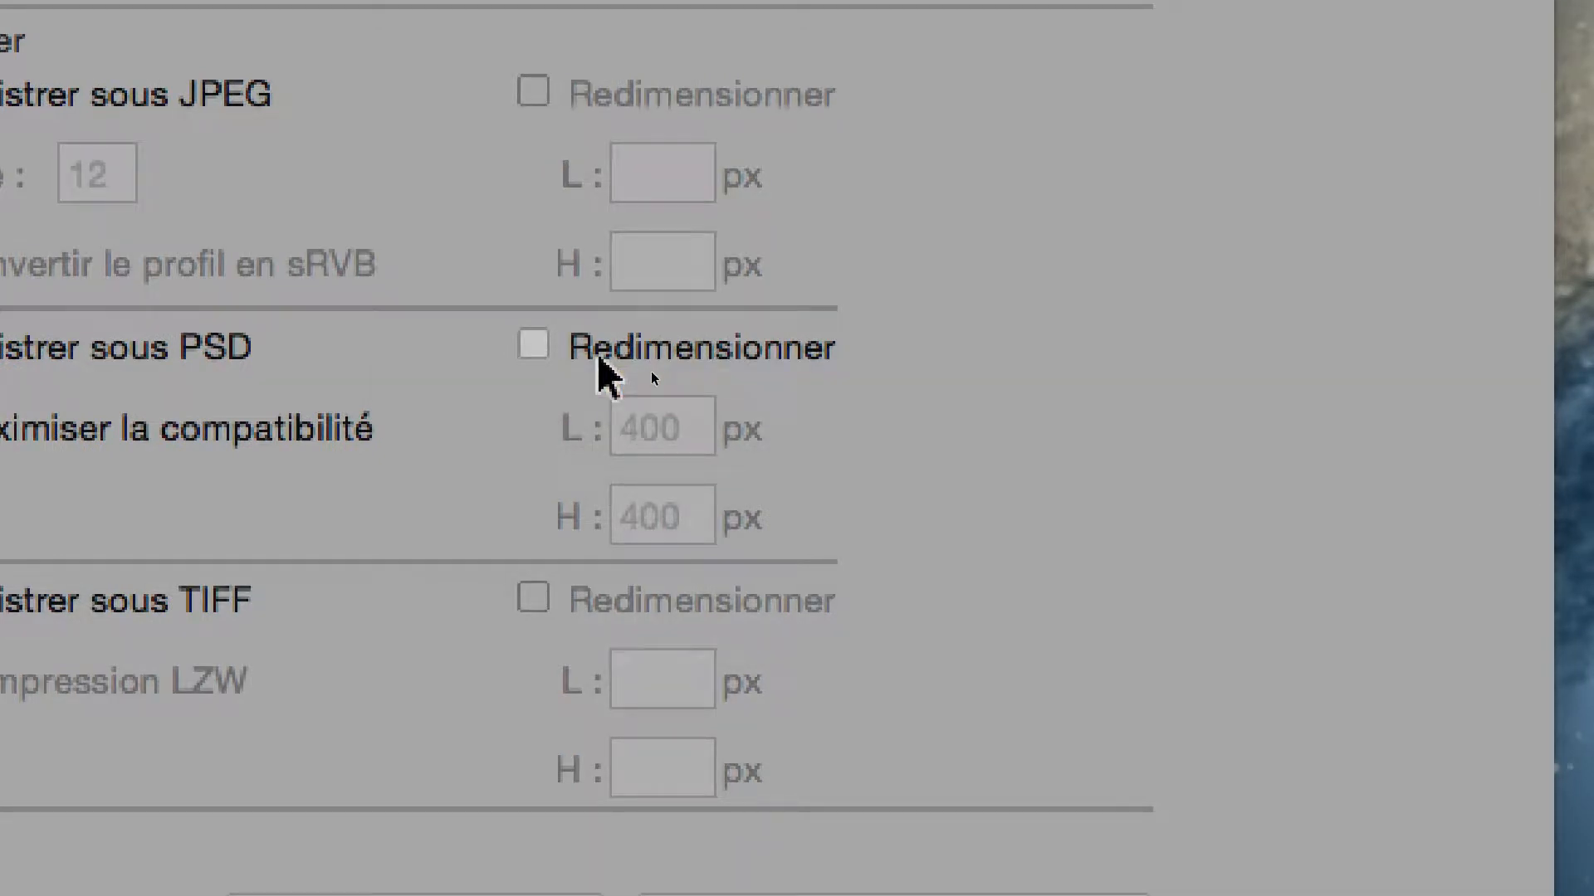
Step: Try the resize and Maximiser la compatibilité options for the PSD output, leaving resizing off and compatibility on
left_click(600, 358)
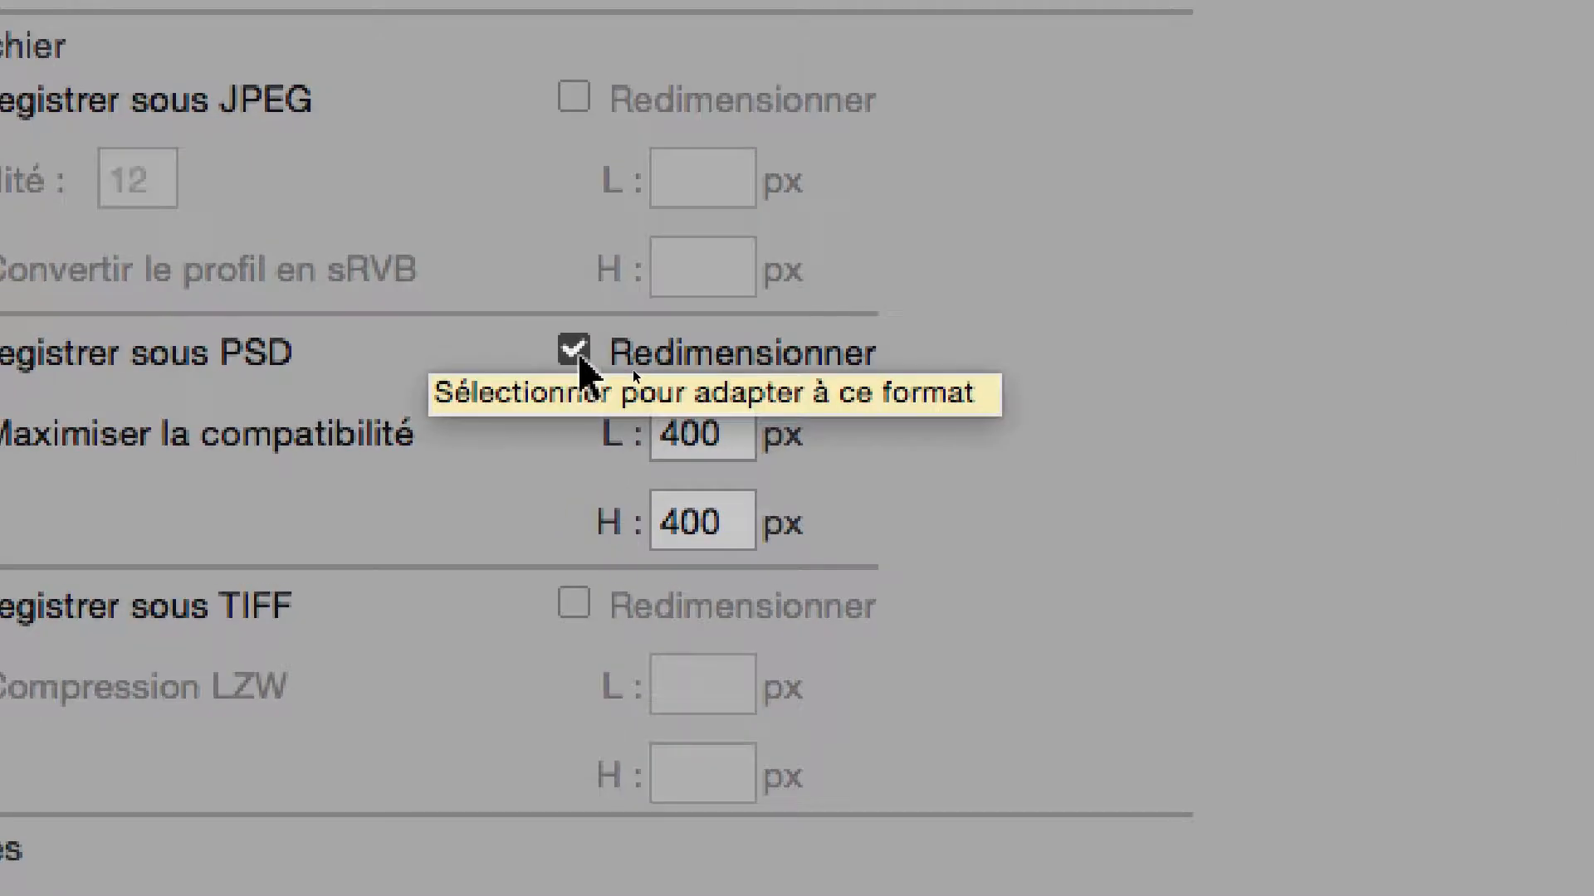
left_click(579, 359)
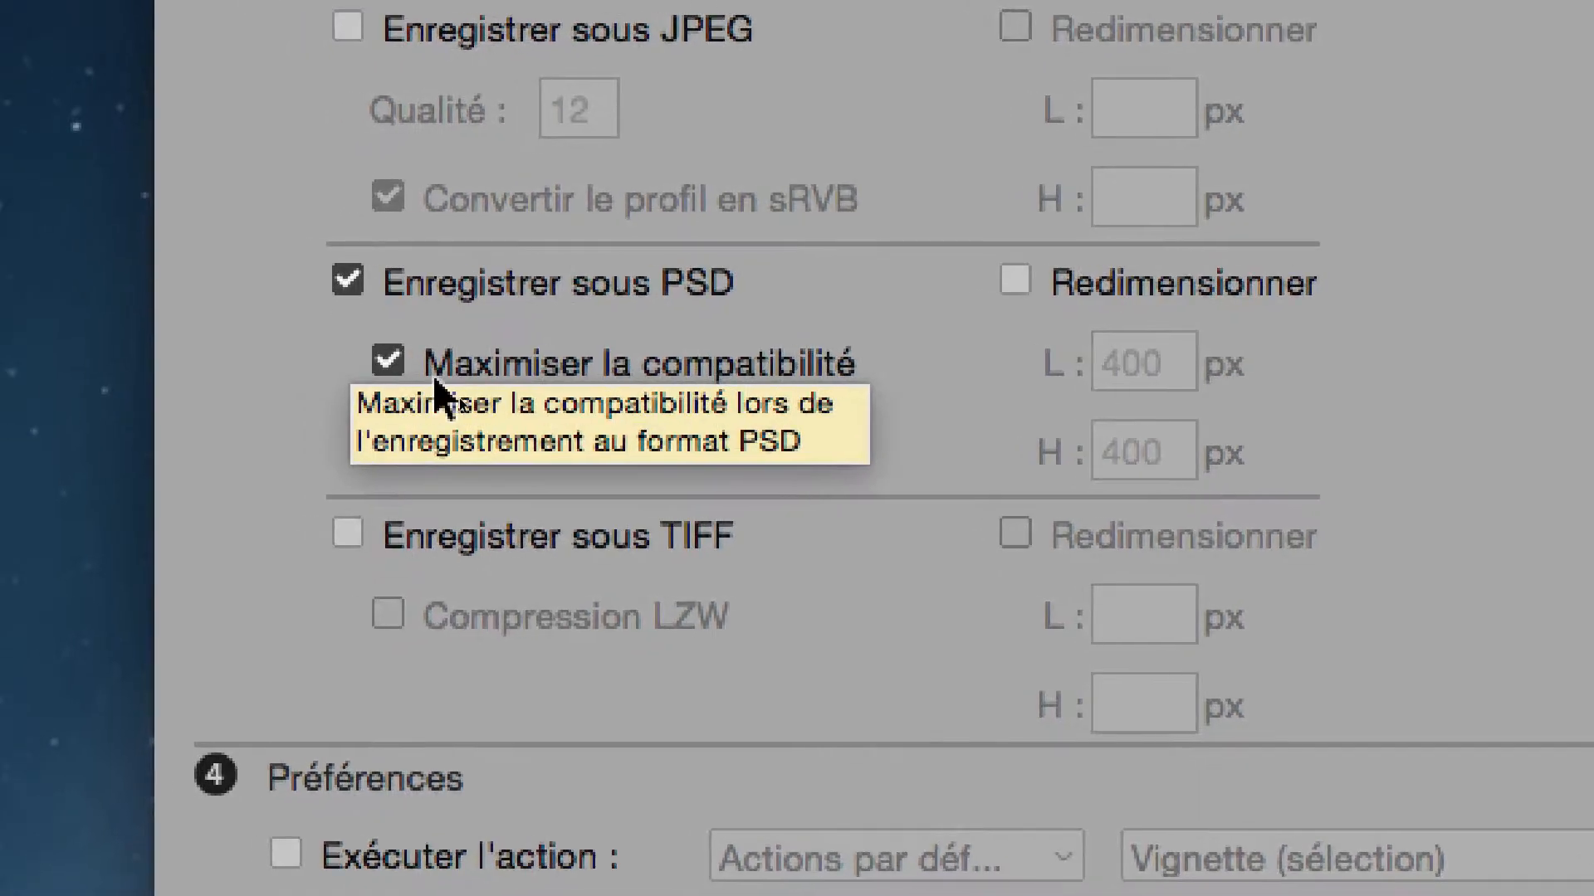
left_click(422, 365)
left_click(422, 369)
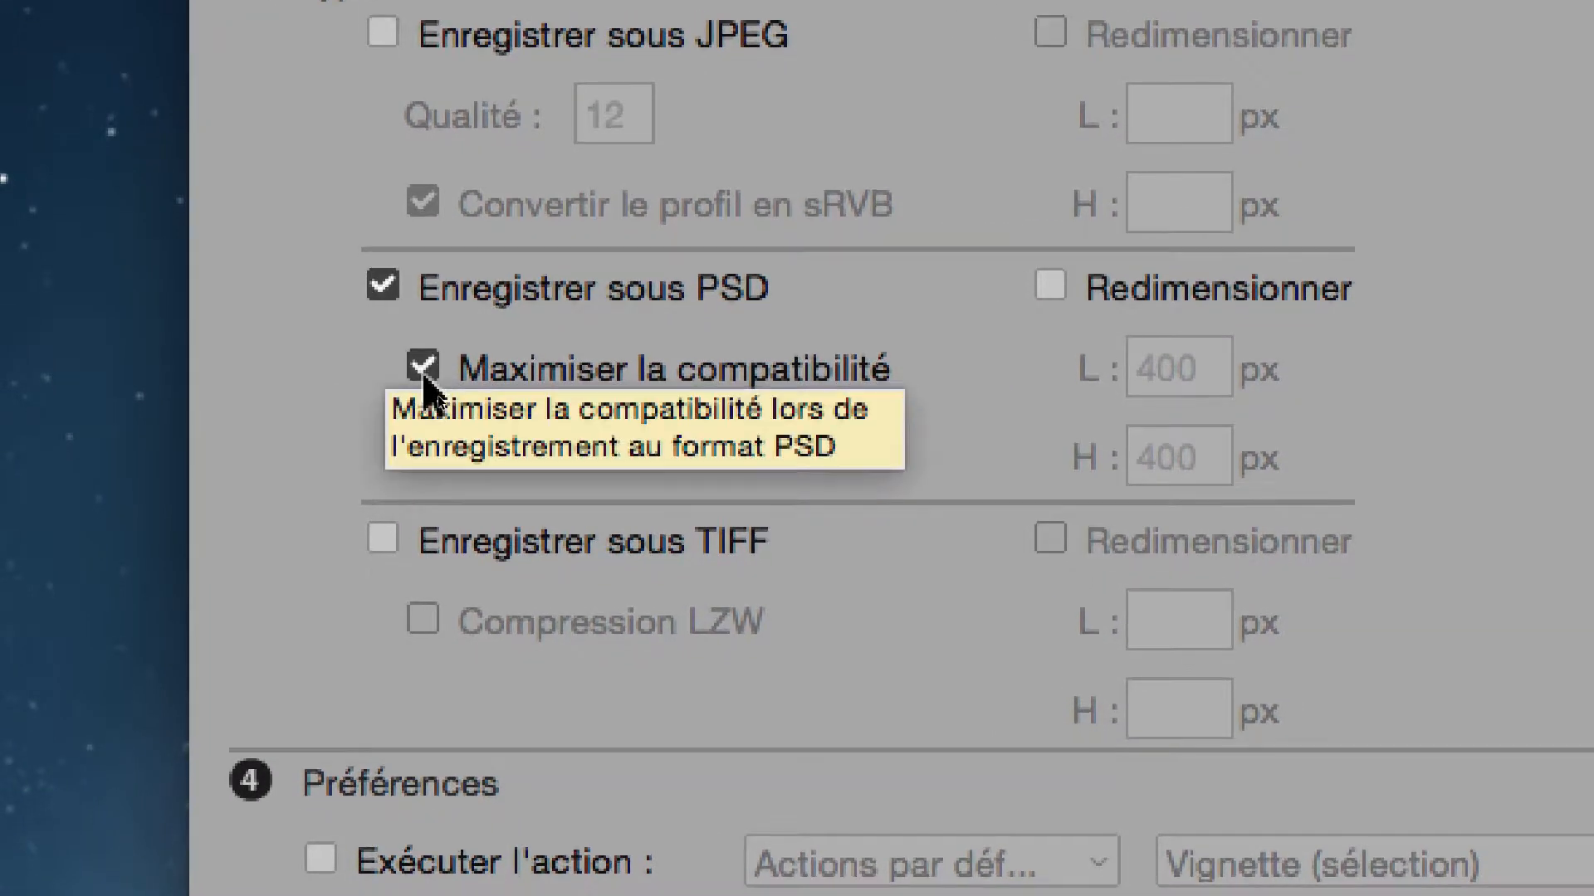
left_click(424, 378)
left_click(424, 379)
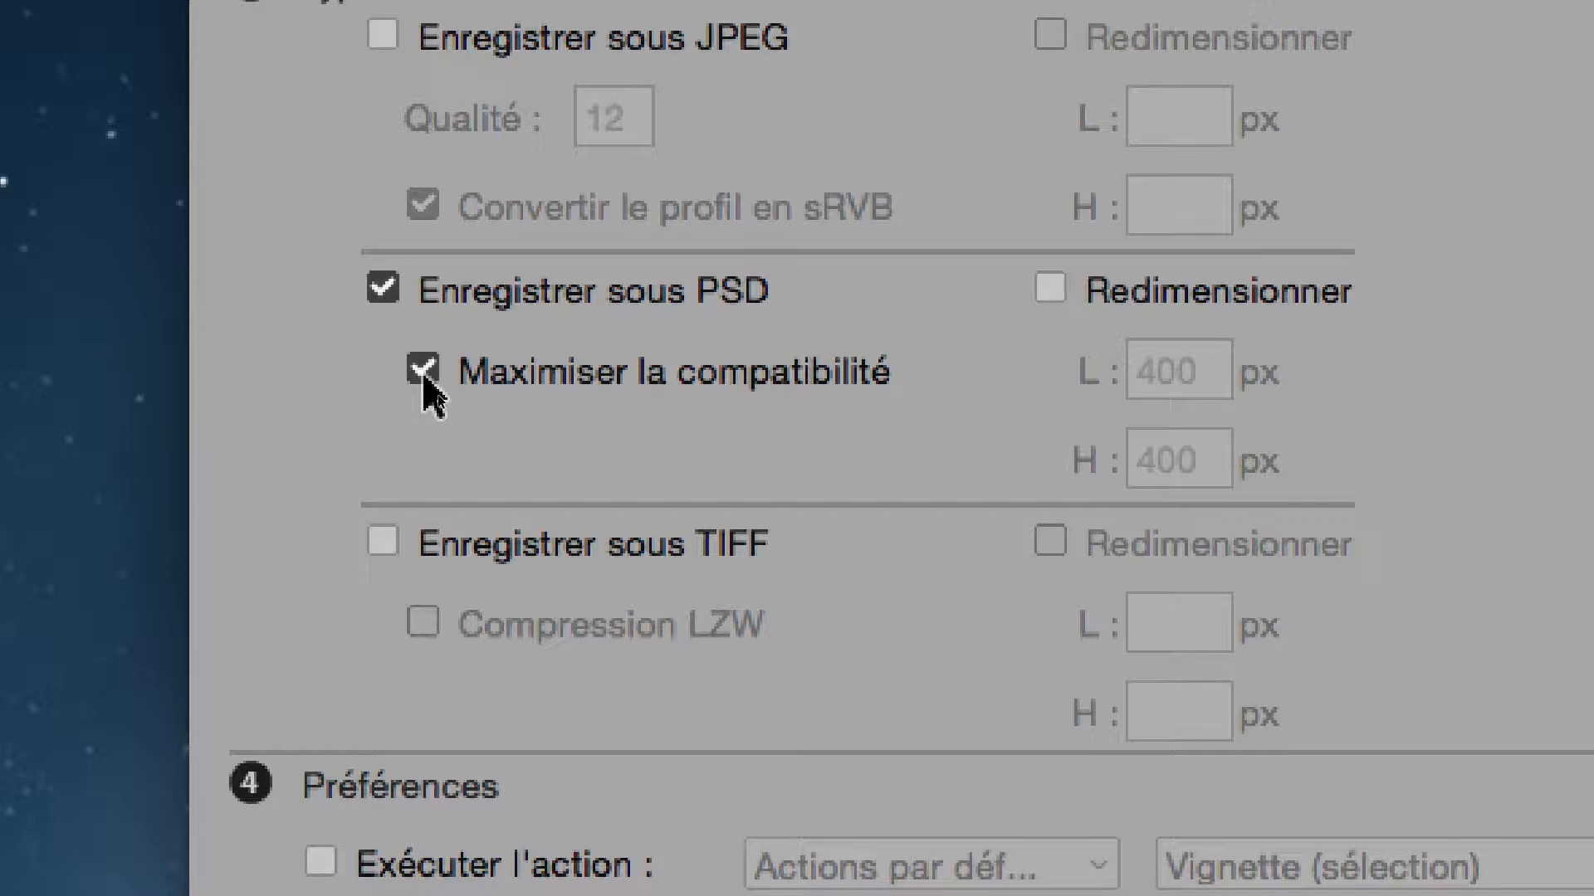
left_click(423, 372)
left_click(423, 372)
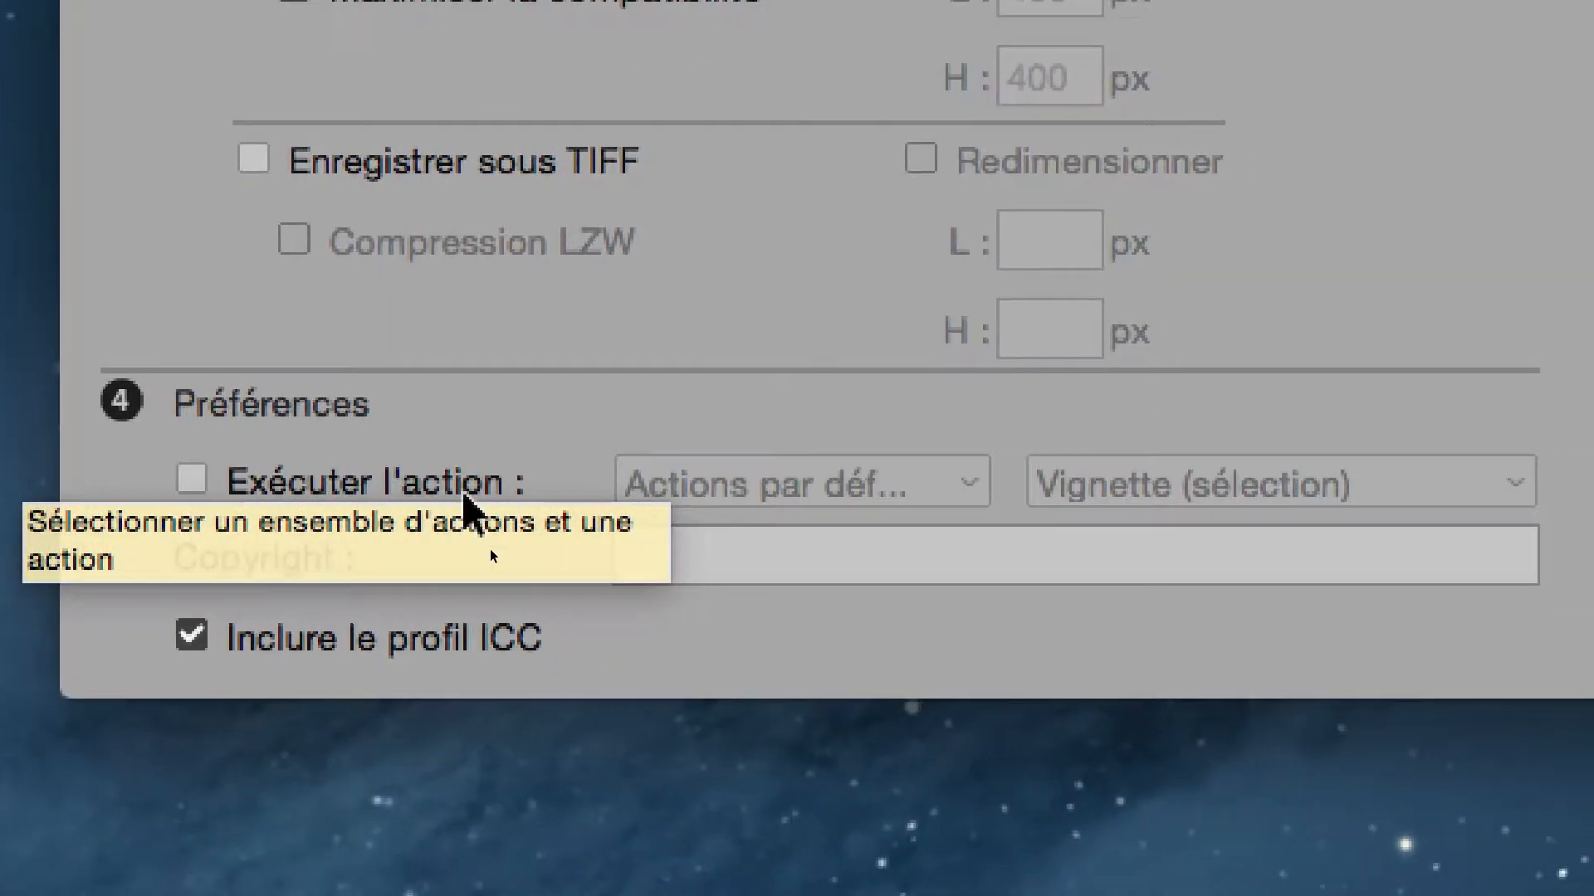
Step: Try running an action on the processed images, choosing Virage sépia (calque) from the default action set
left_click(463, 496)
left_click(1088, 489)
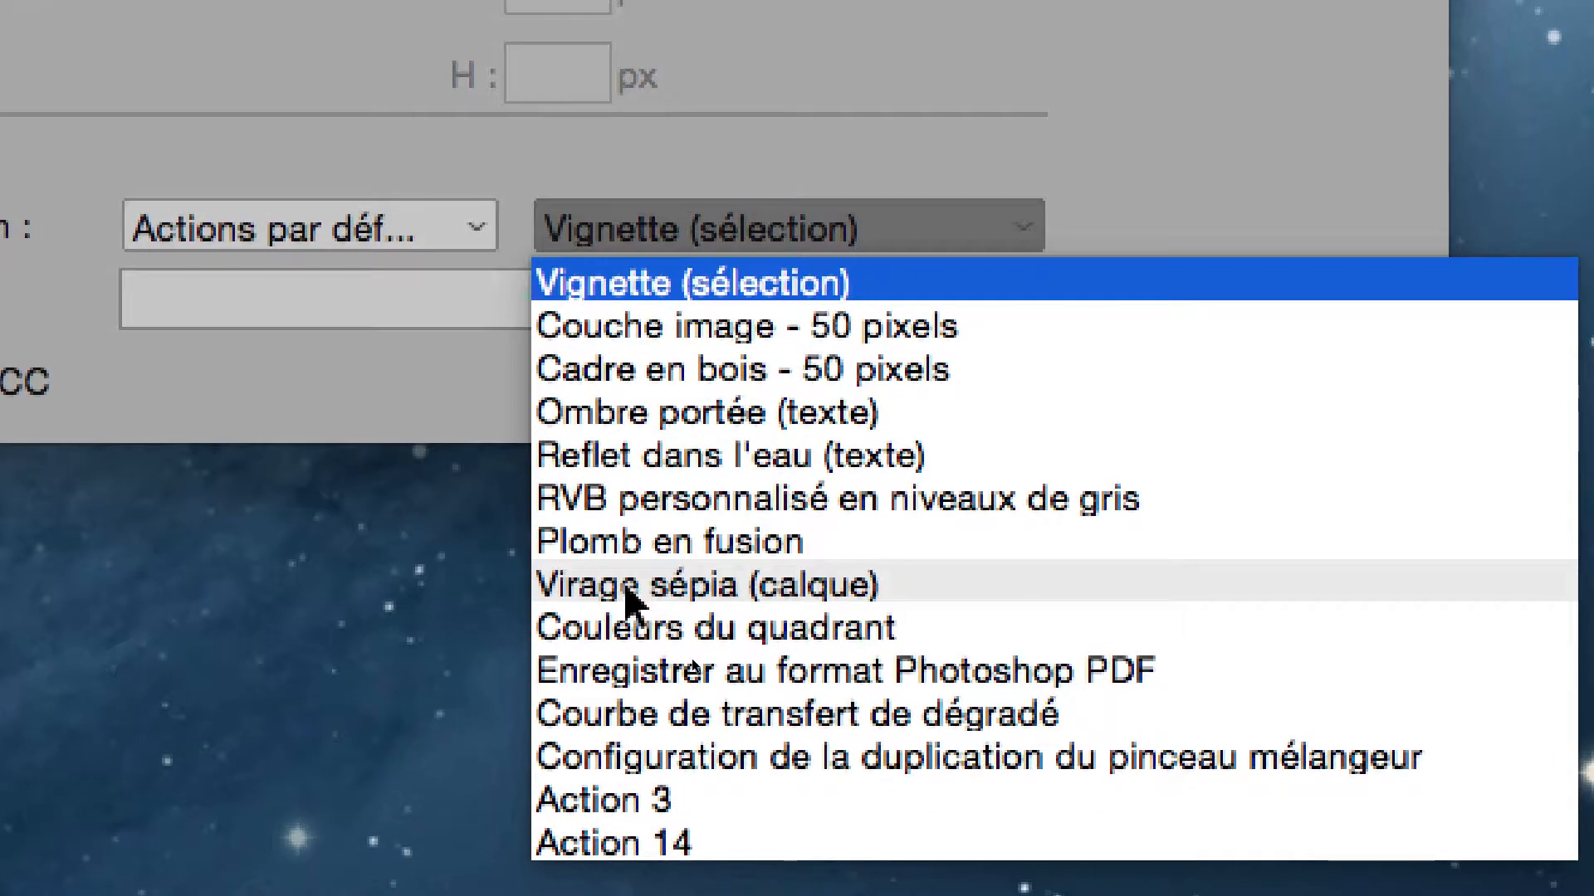
left_click(635, 614)
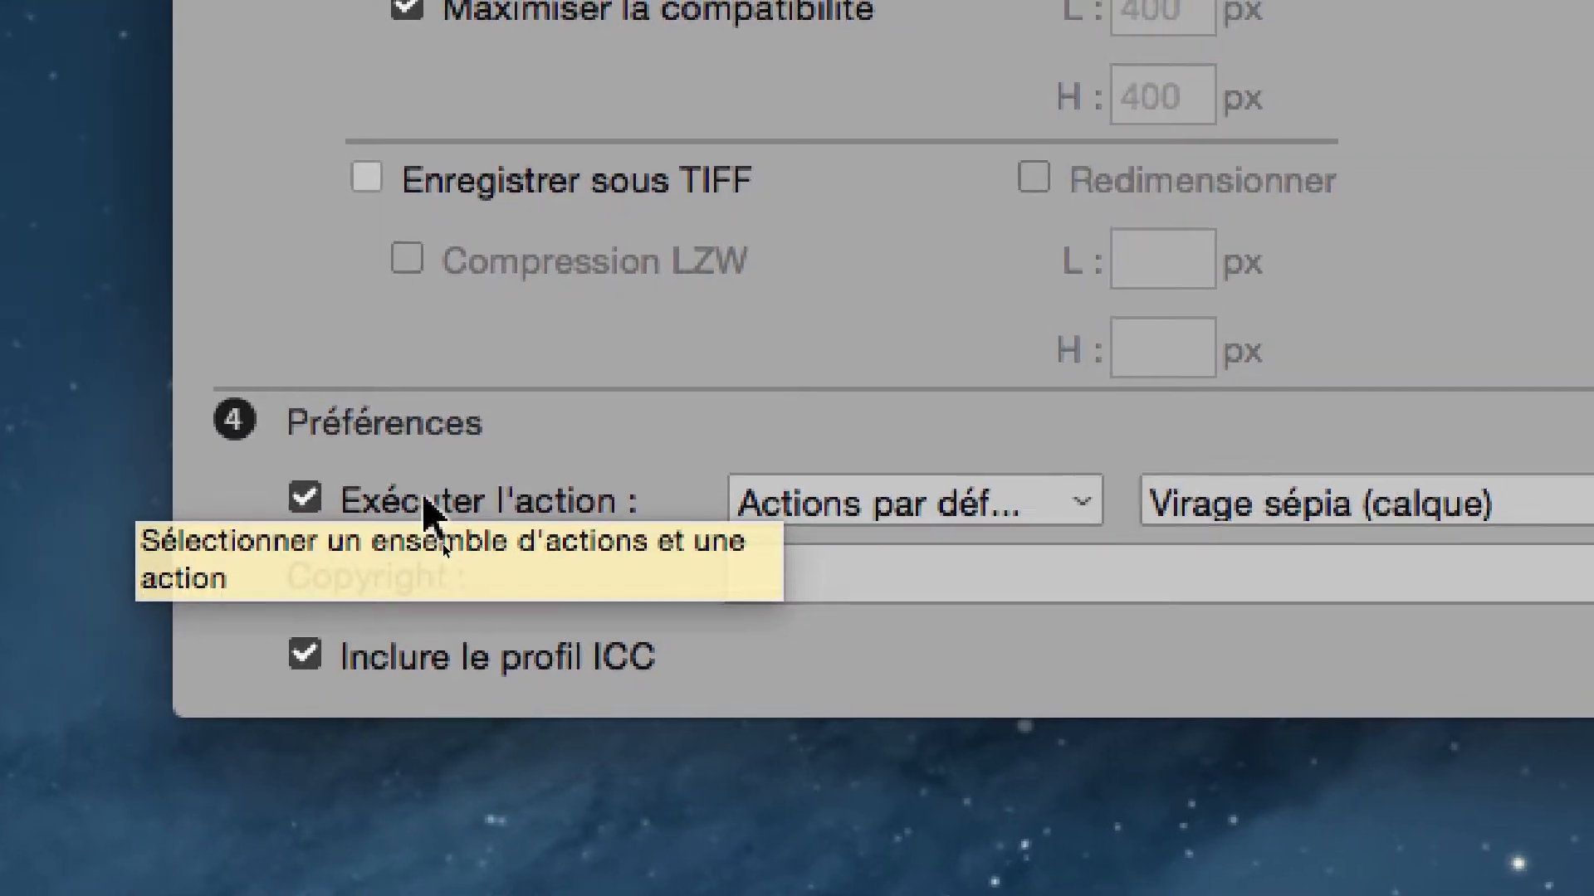
left_click(424, 501)
left_click(440, 498)
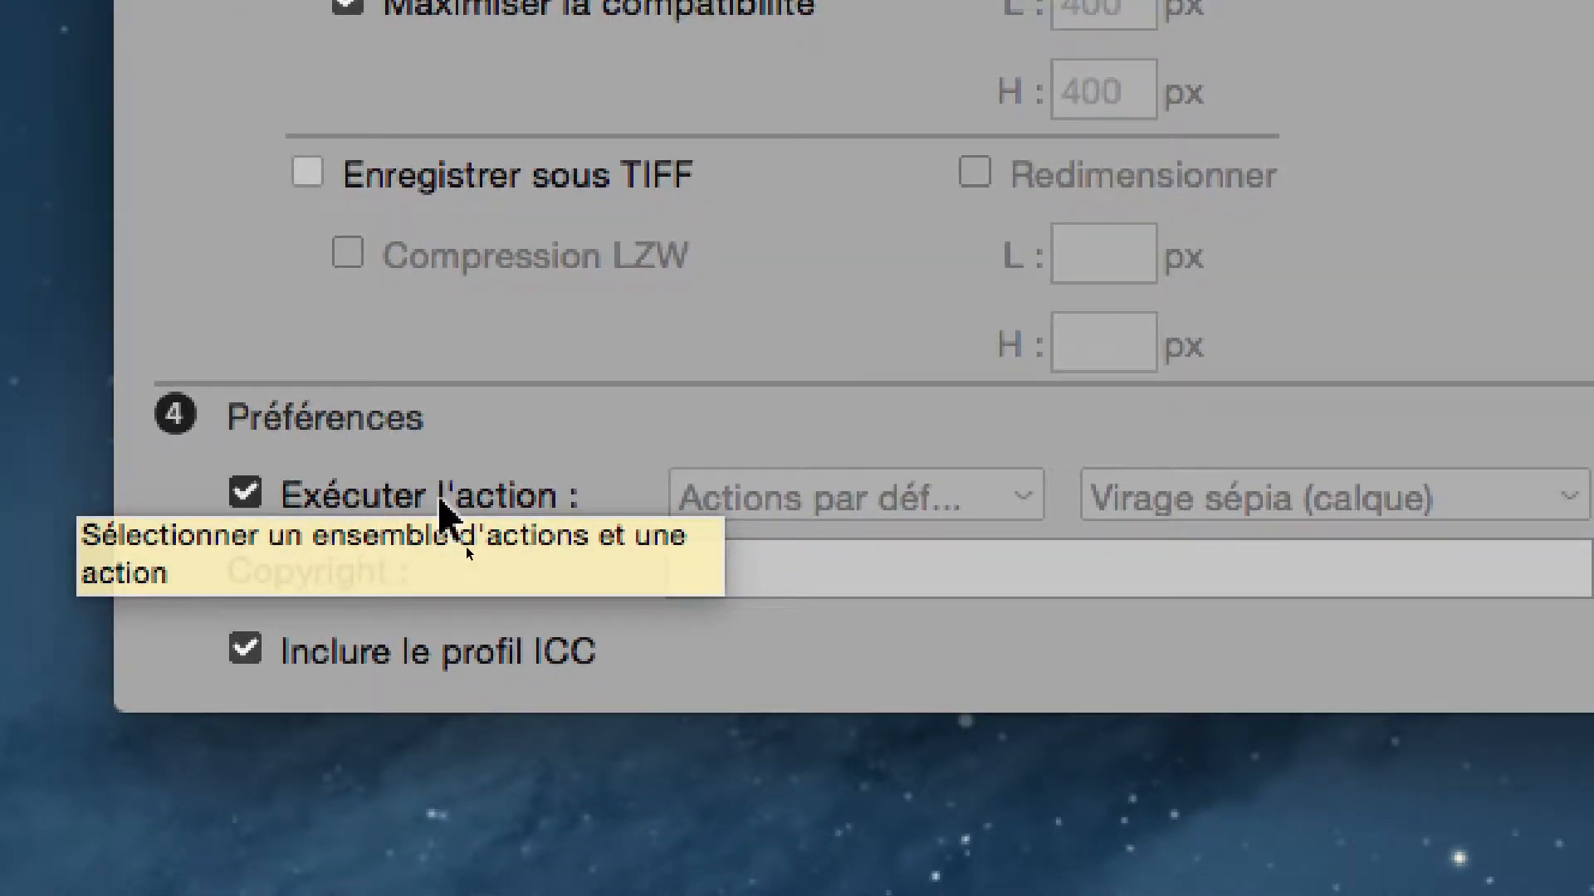
left_click(1199, 498)
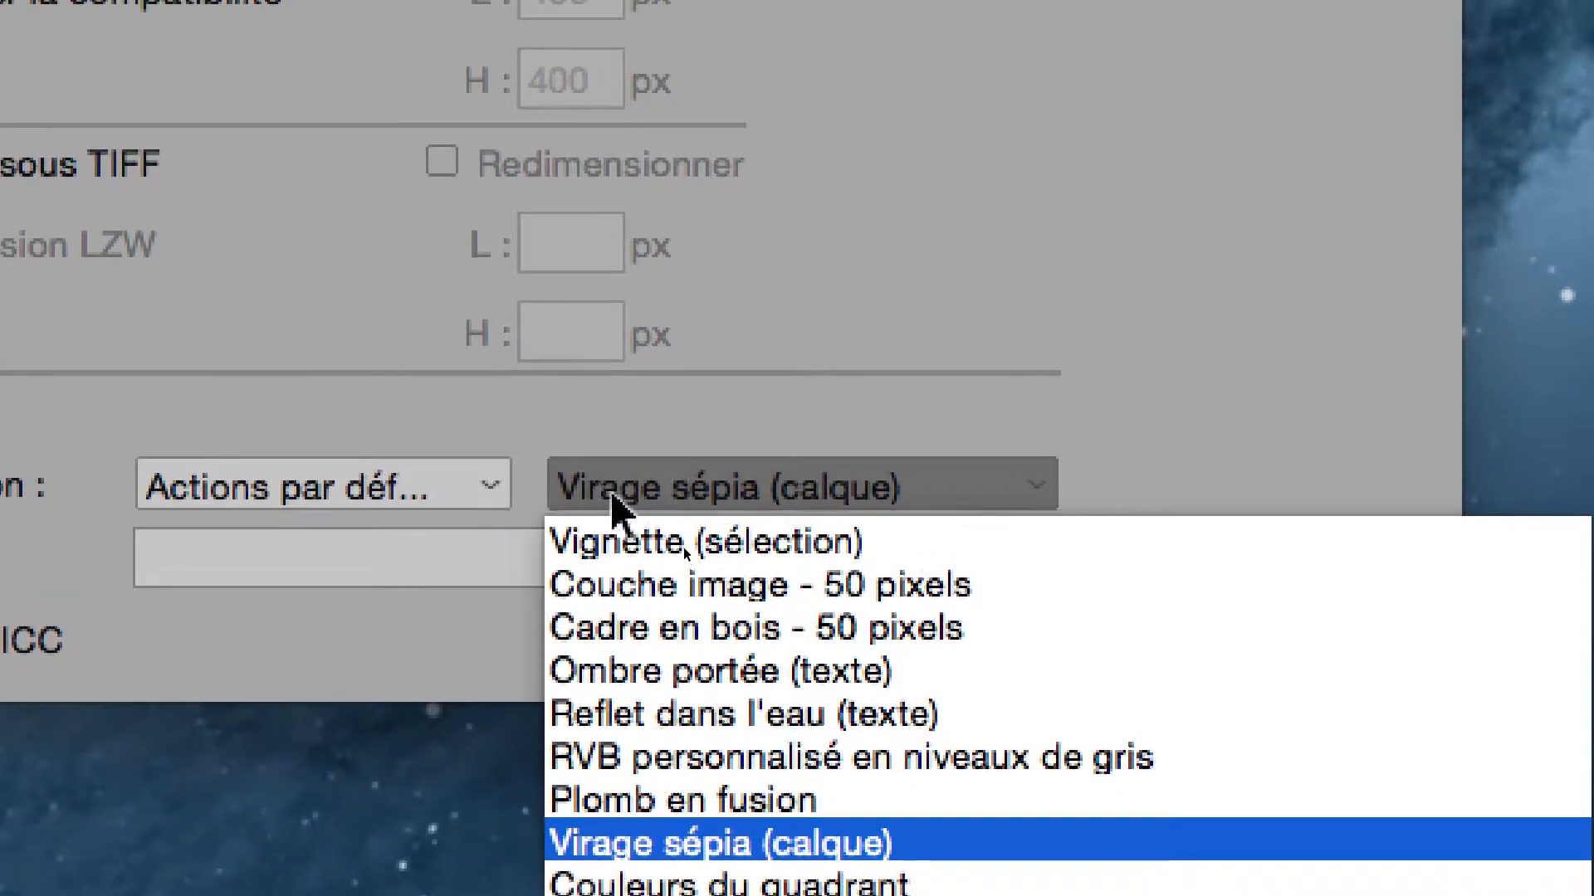
left_click(612, 496)
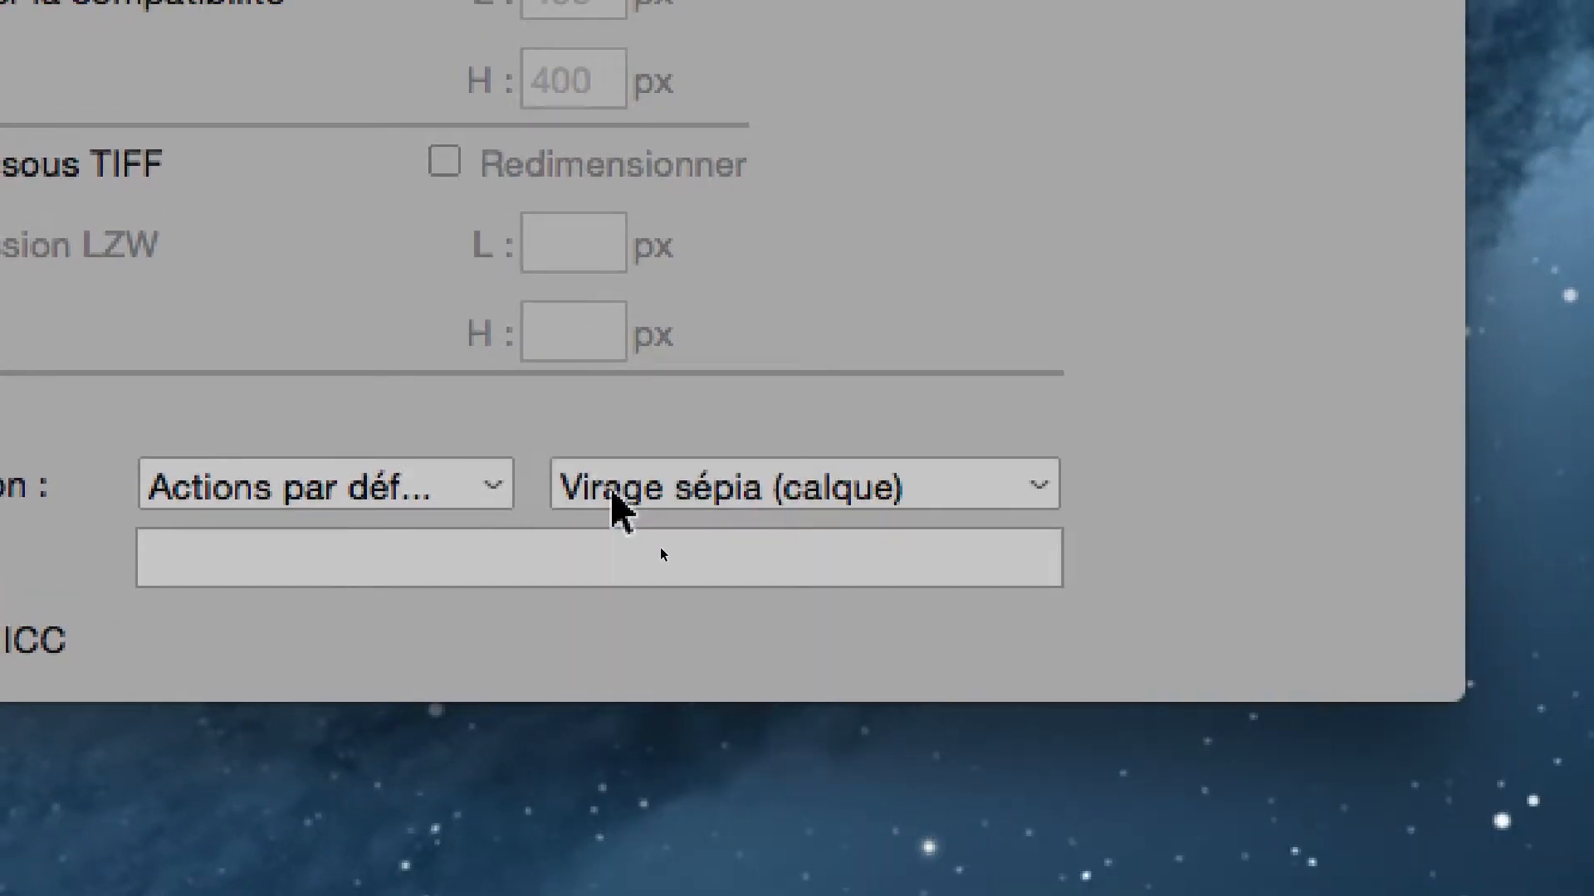
Step: Try the Vintage Light Leak - Free Action set for the processed images and turn action execution back off
left_click(271, 486)
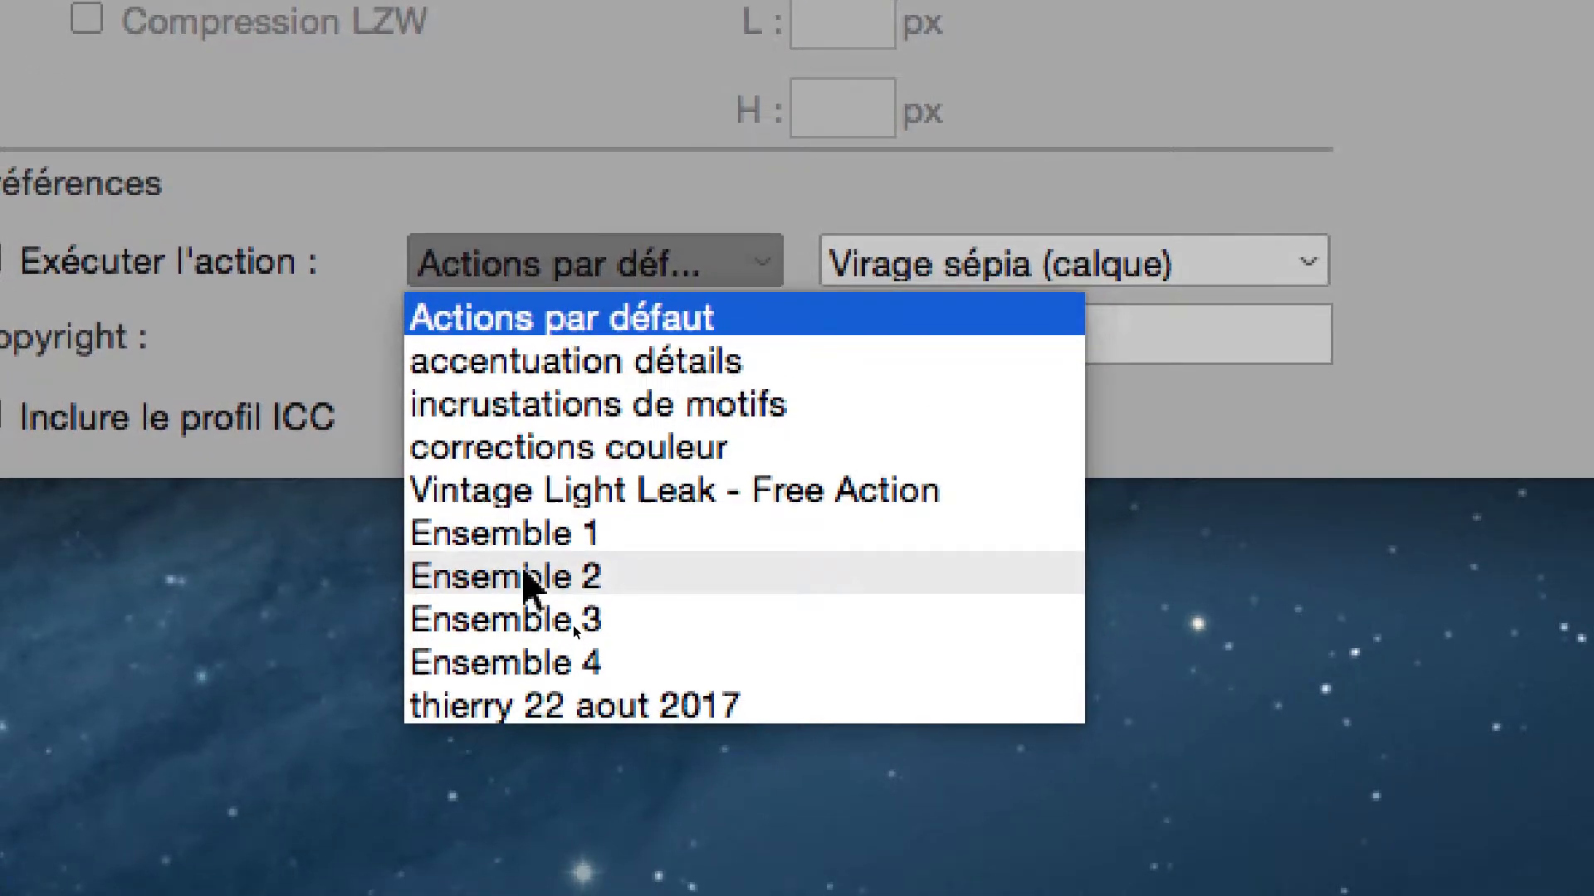
left_click(516, 715)
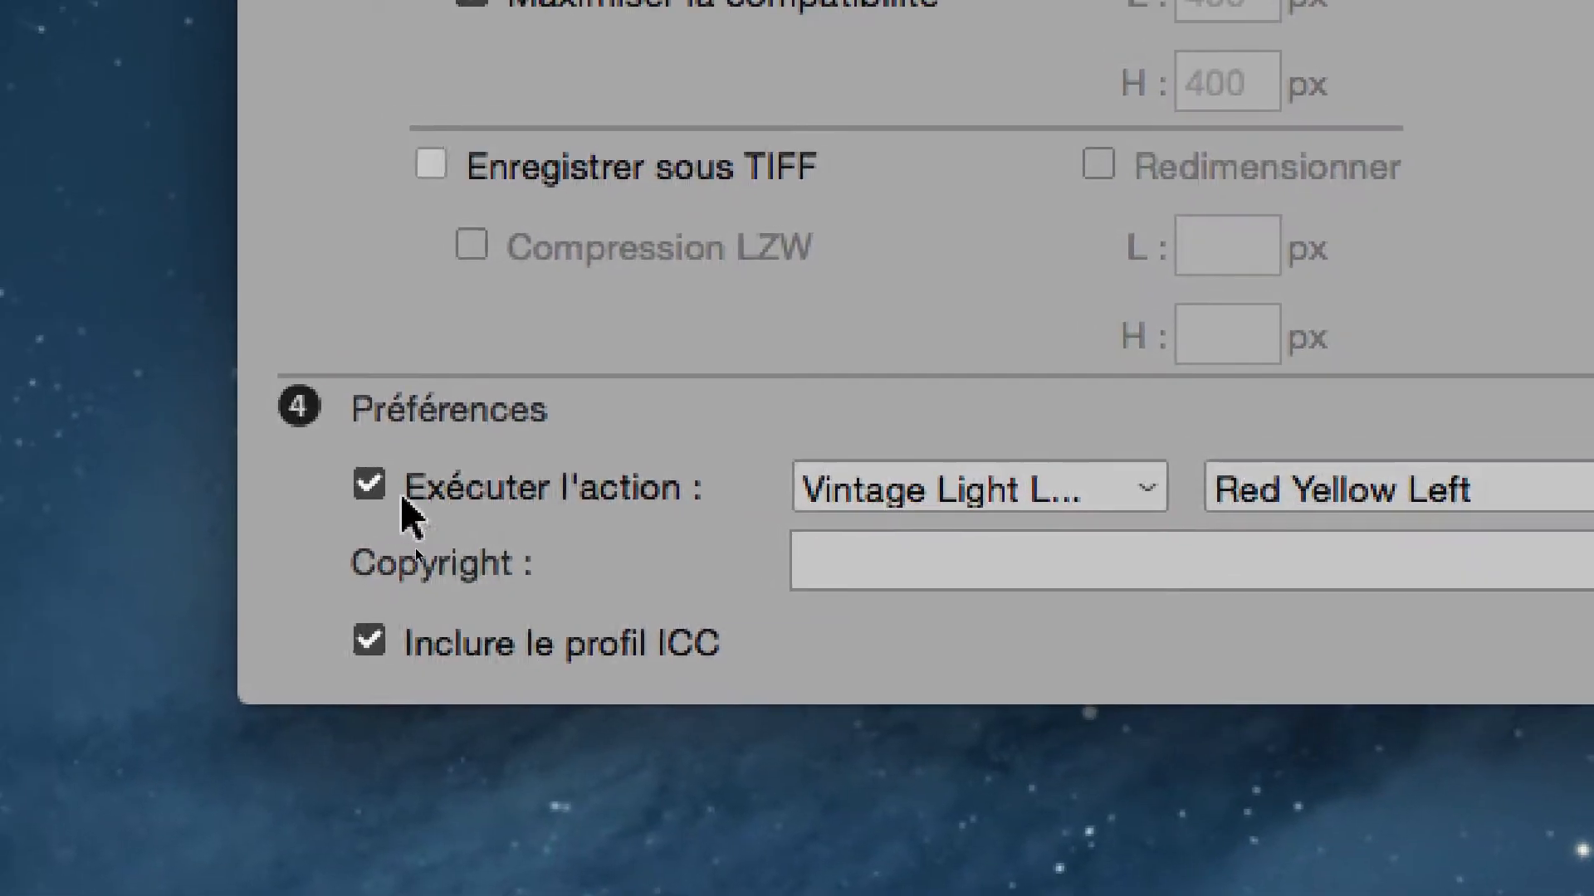
left_click(390, 498)
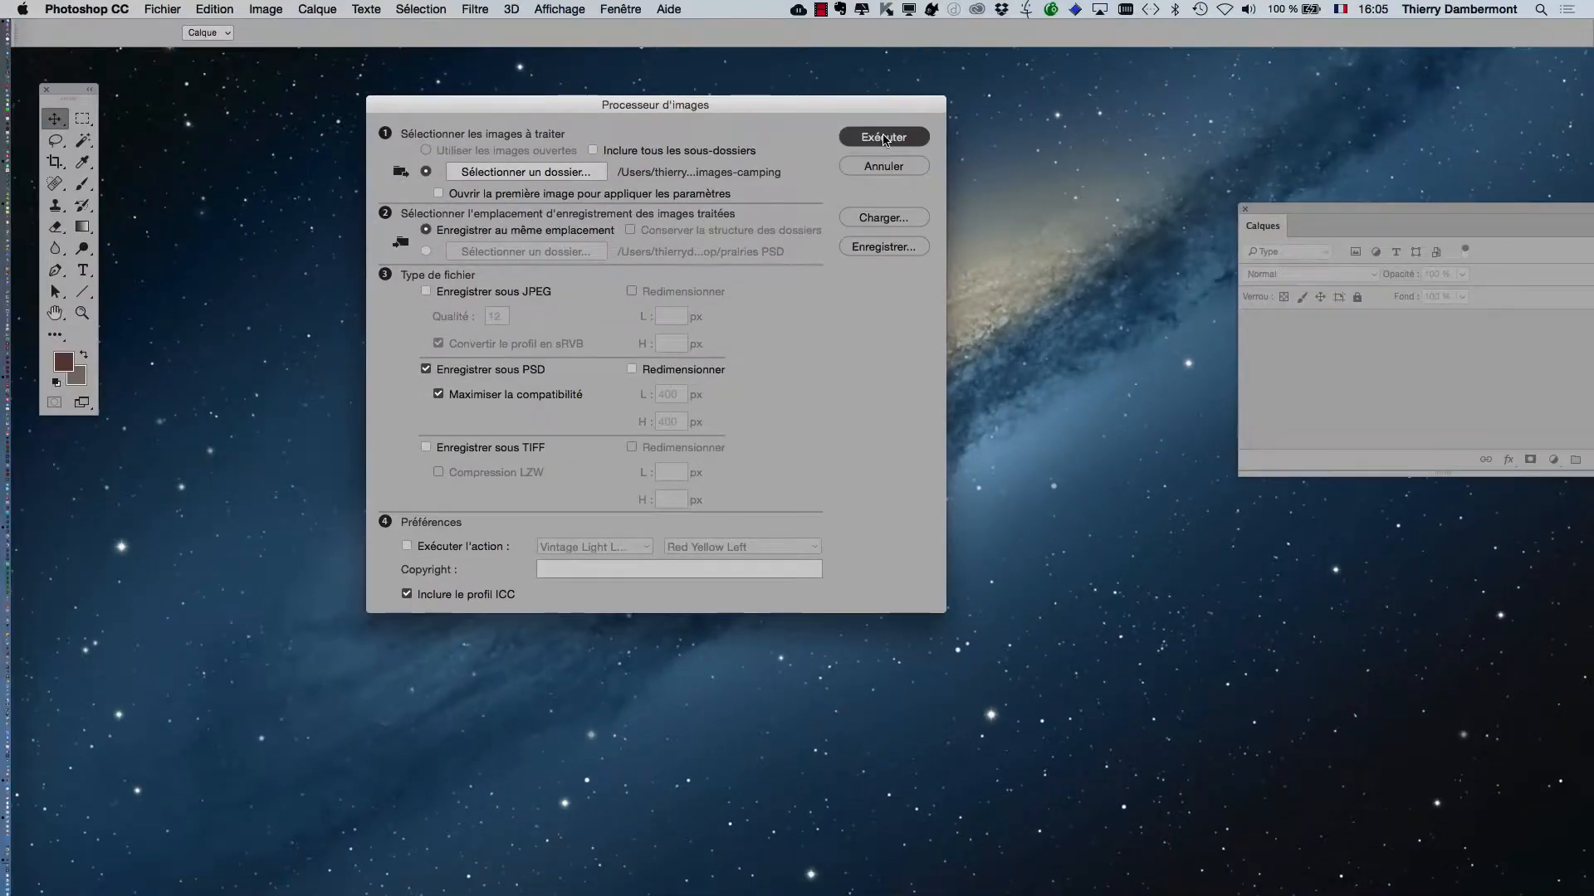
Step: Run the Image Processor on the folder, hide Photoshop and switch to the Finder window showing images-camping
left_click(883, 139)
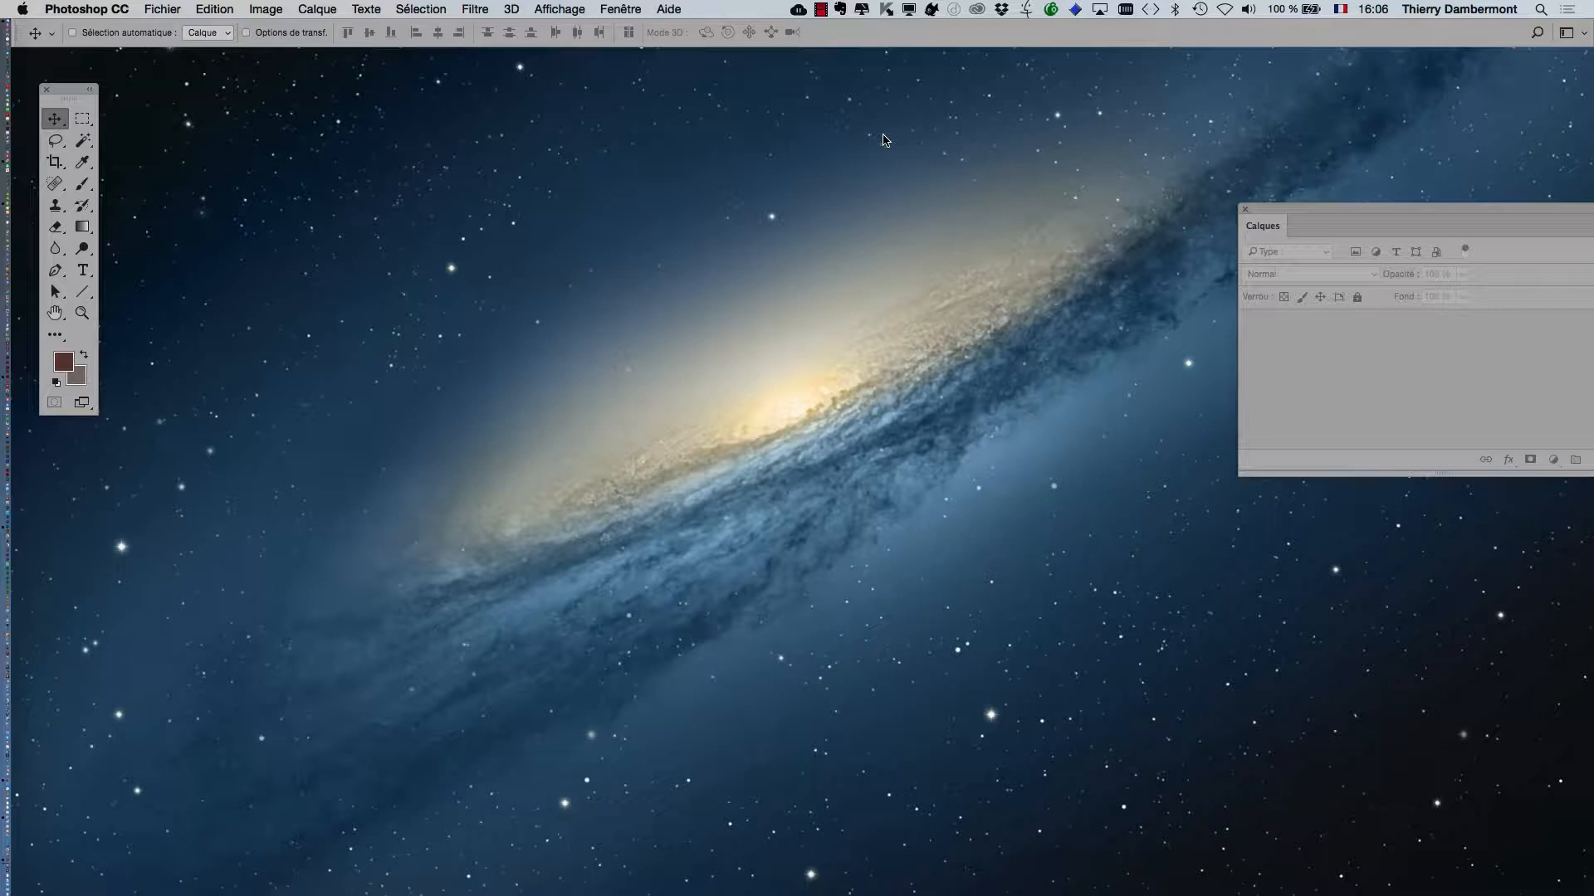
key("super+h")
key("super+Tab")
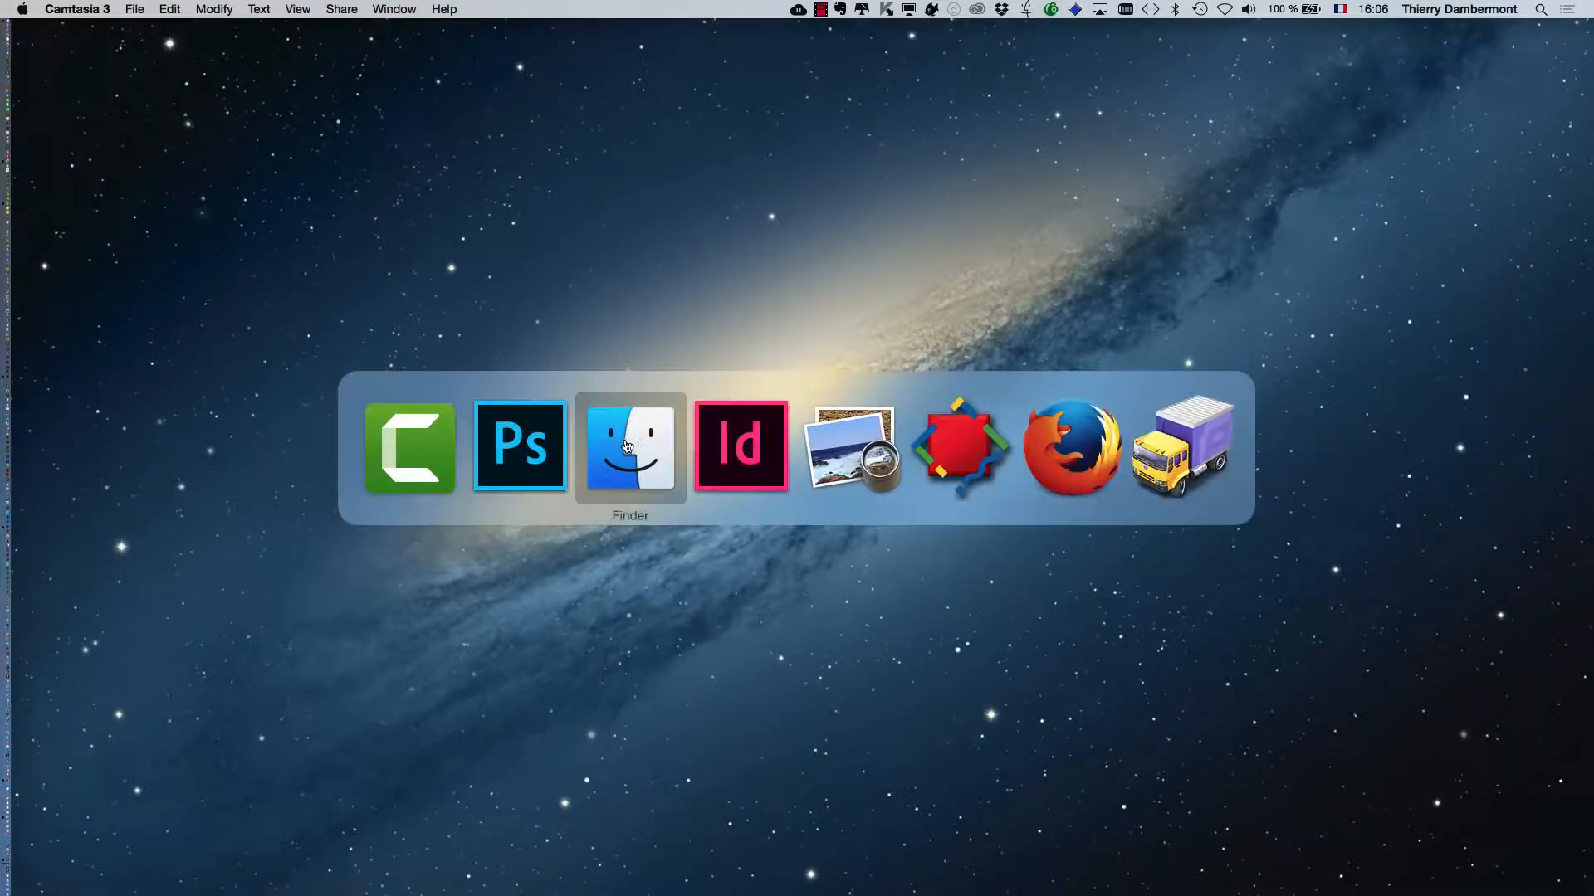
left_click(658, 451)
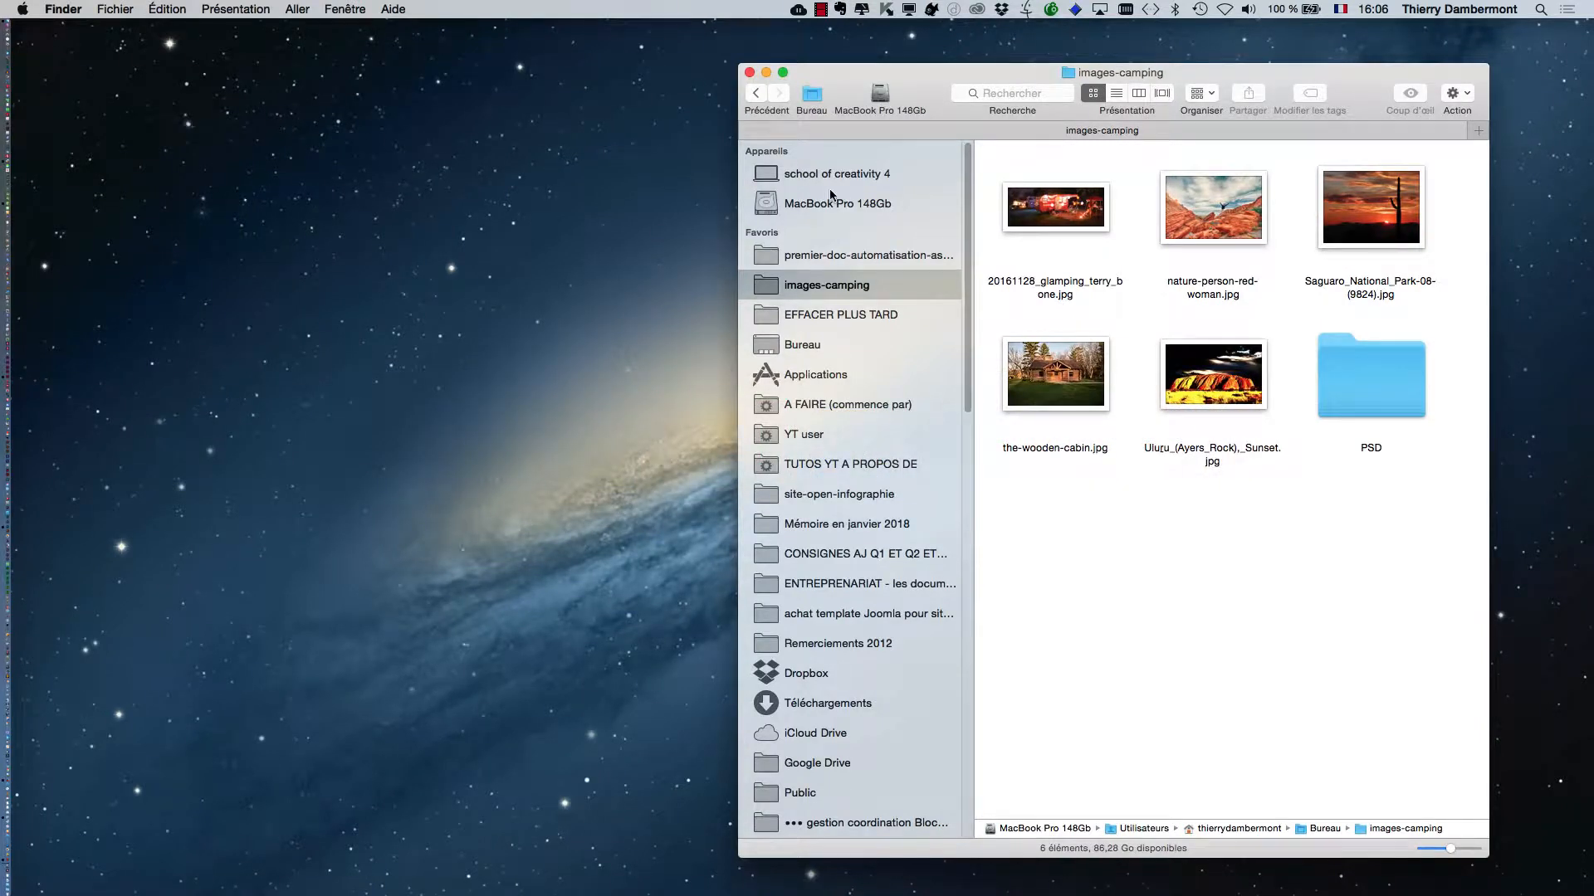
Step: Open the PSD subfolder to check the converted files, and go back to images-camping
left_click_drag(926, 82, 742, 66)
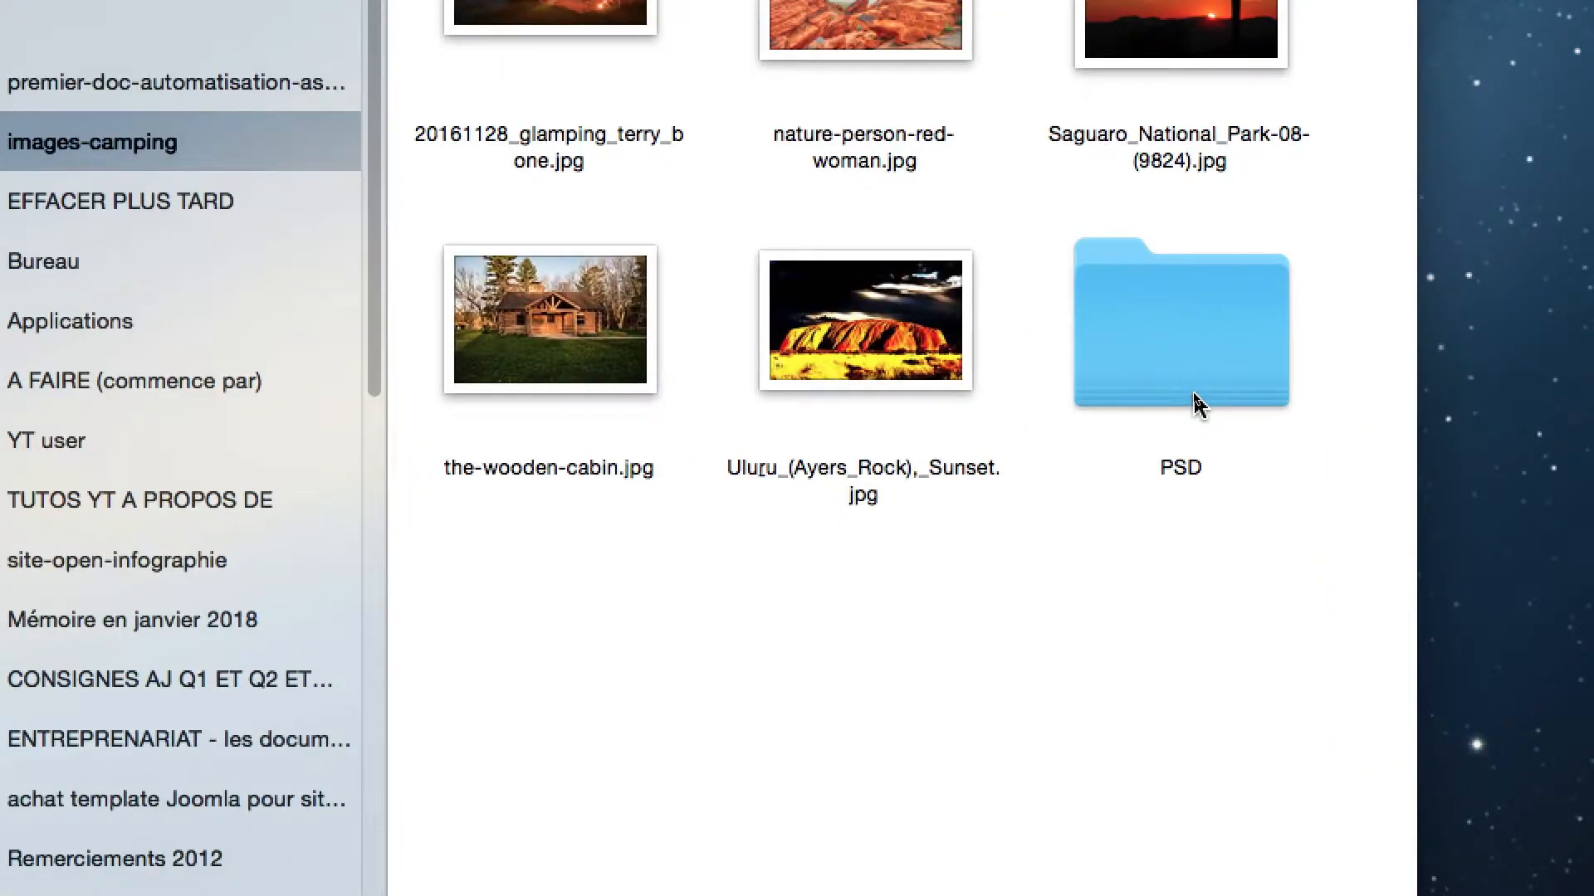
left_click(1188, 379)
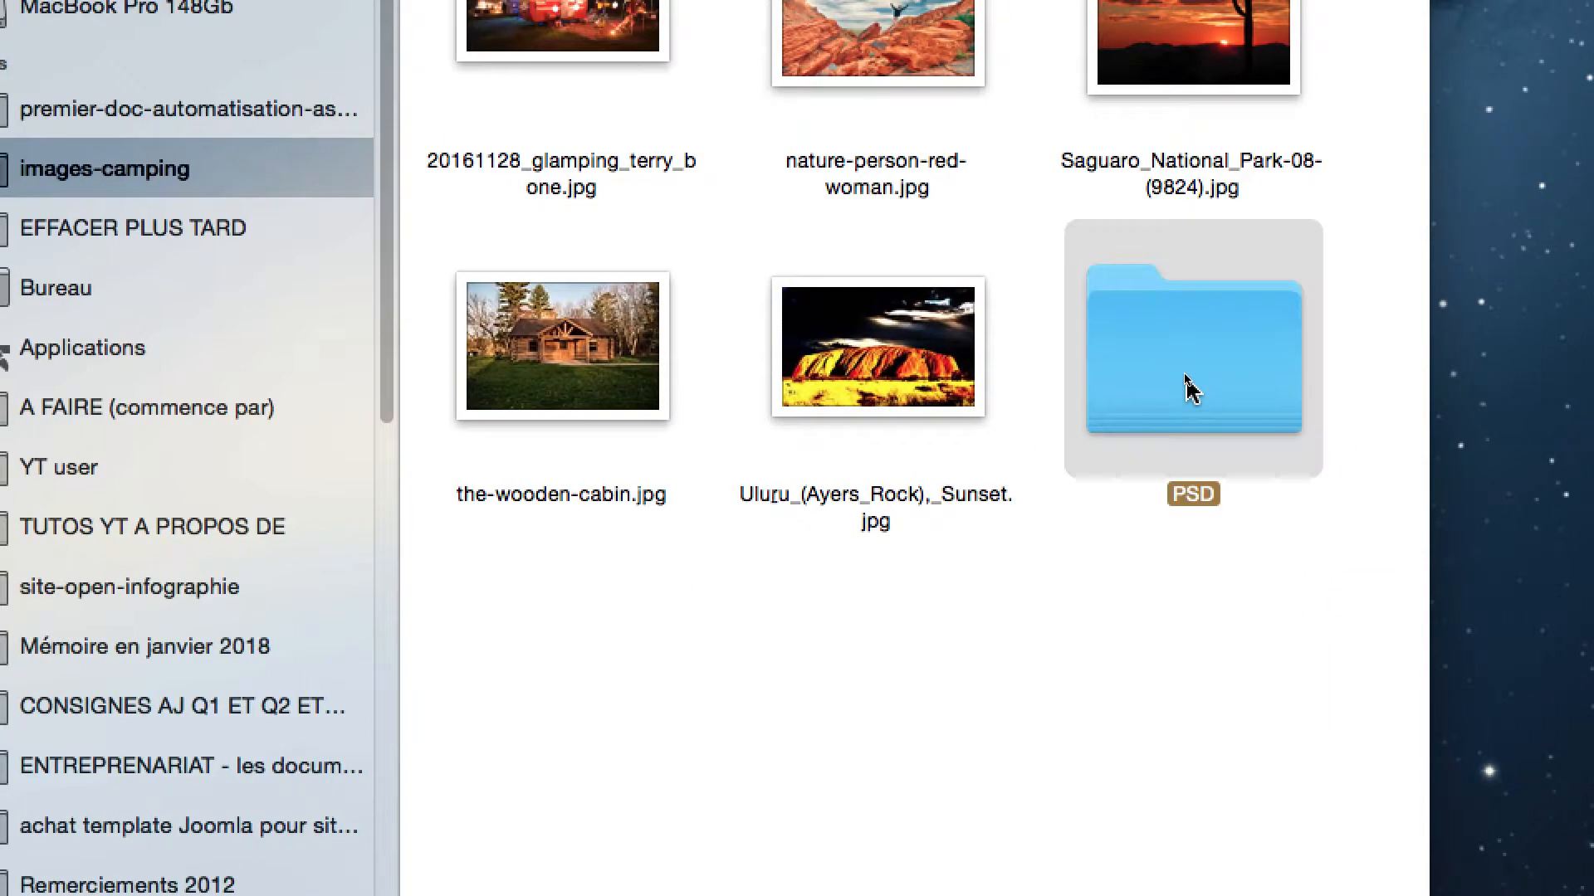
double_click(1192, 388)
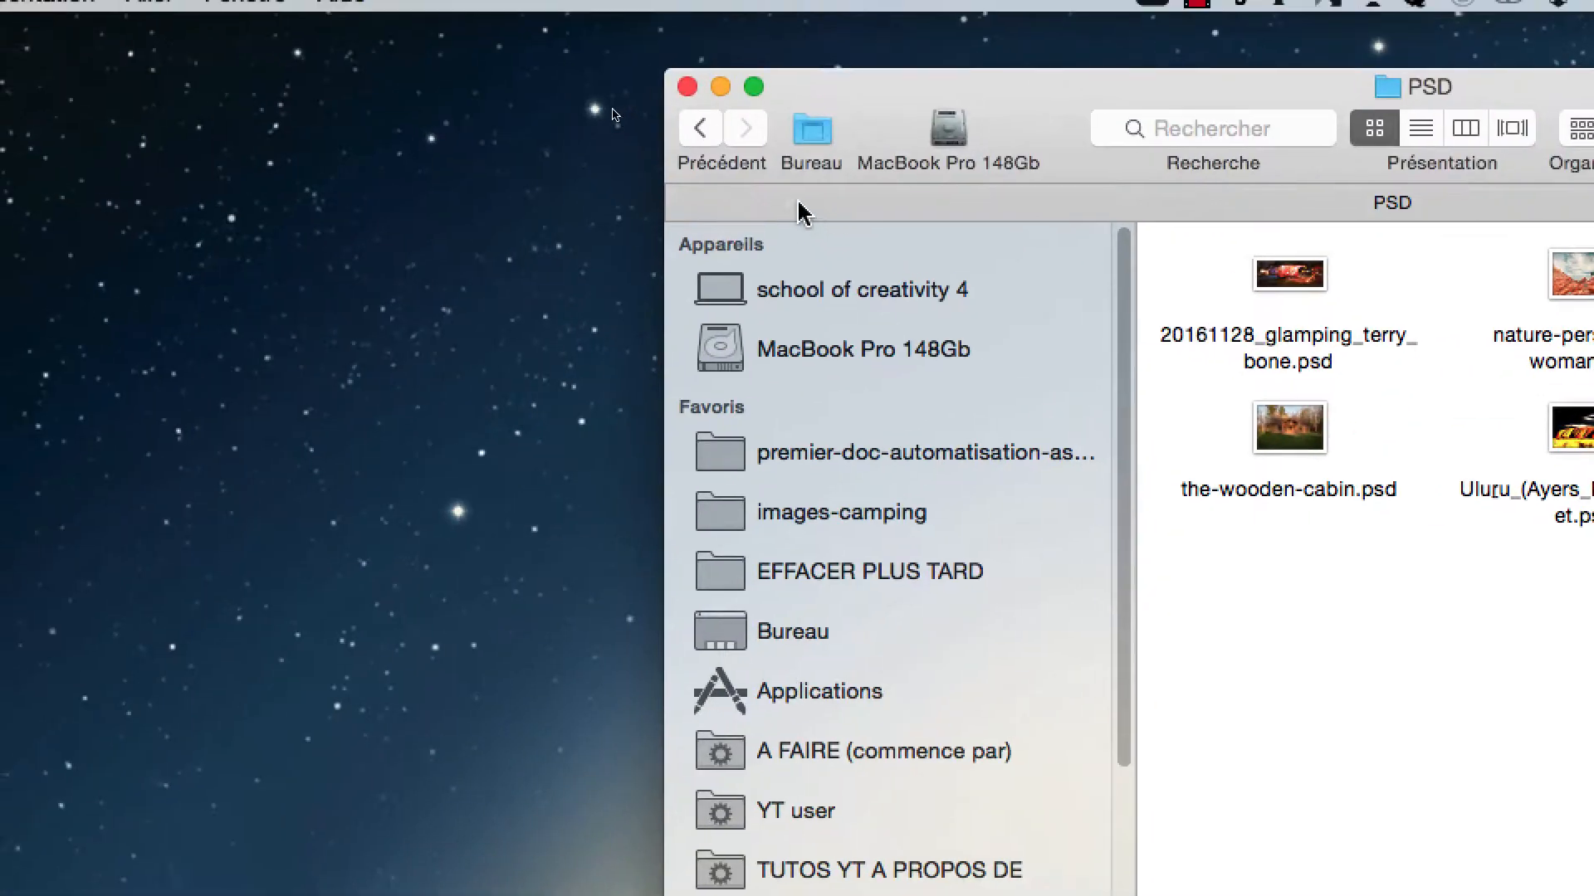
left_click(764, 156)
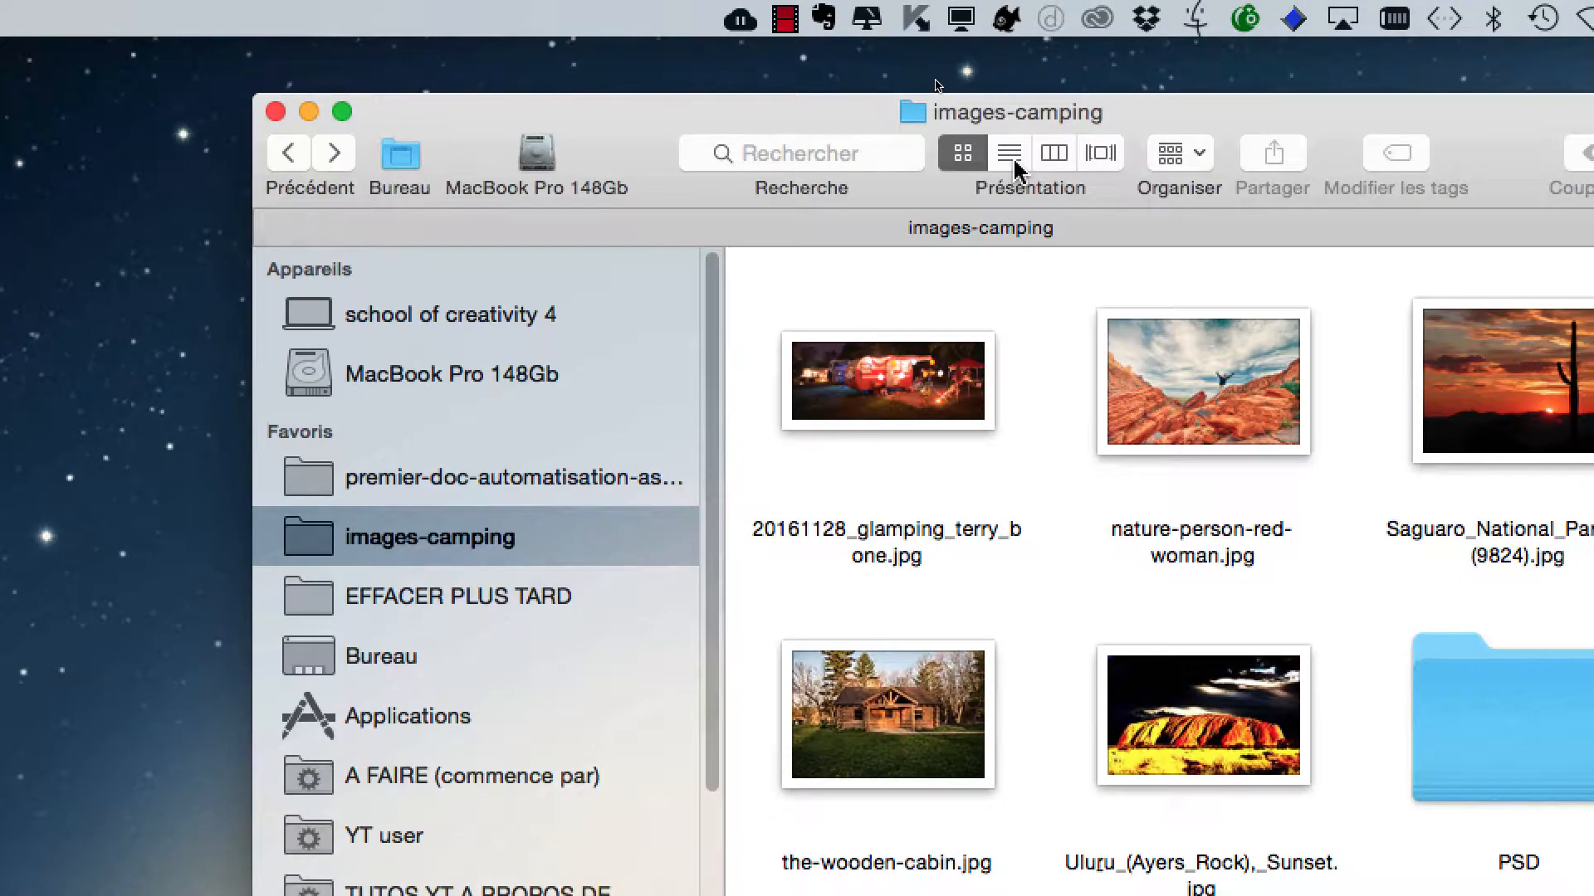
Step: Show images-camping as a list, shorten the window and reposition it on the desktop
left_click(1013, 157)
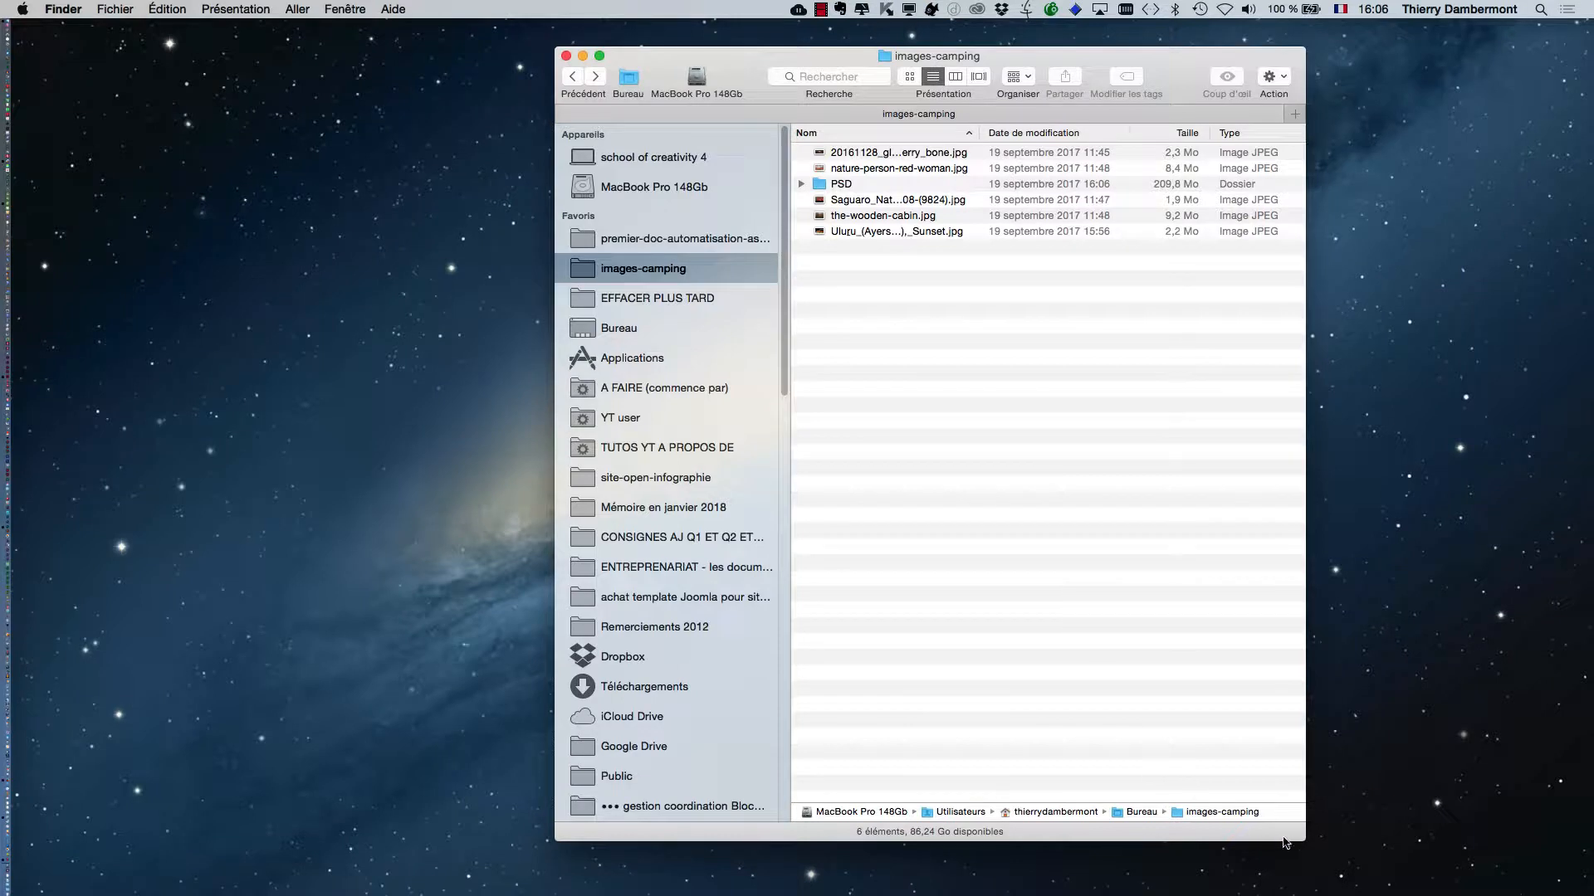
left_click_drag(1299, 817, 1313, 557)
left_click_drag(763, 61, 514, 162)
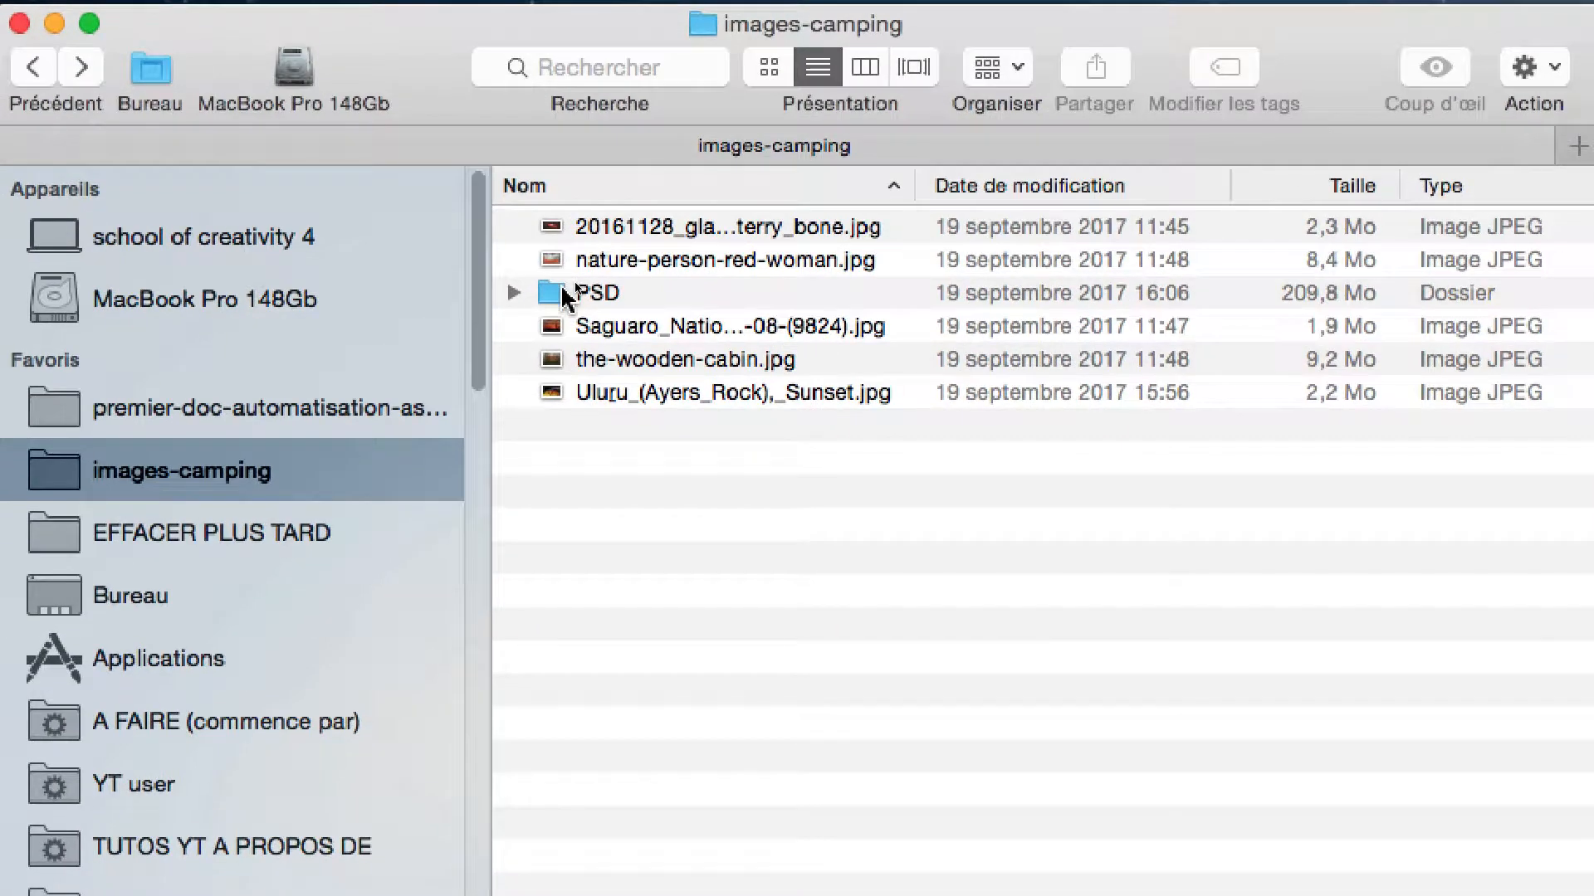
Step: Expand the PSD folder within the images-camping list to show its files beside the JPG originals
left_click(560, 283)
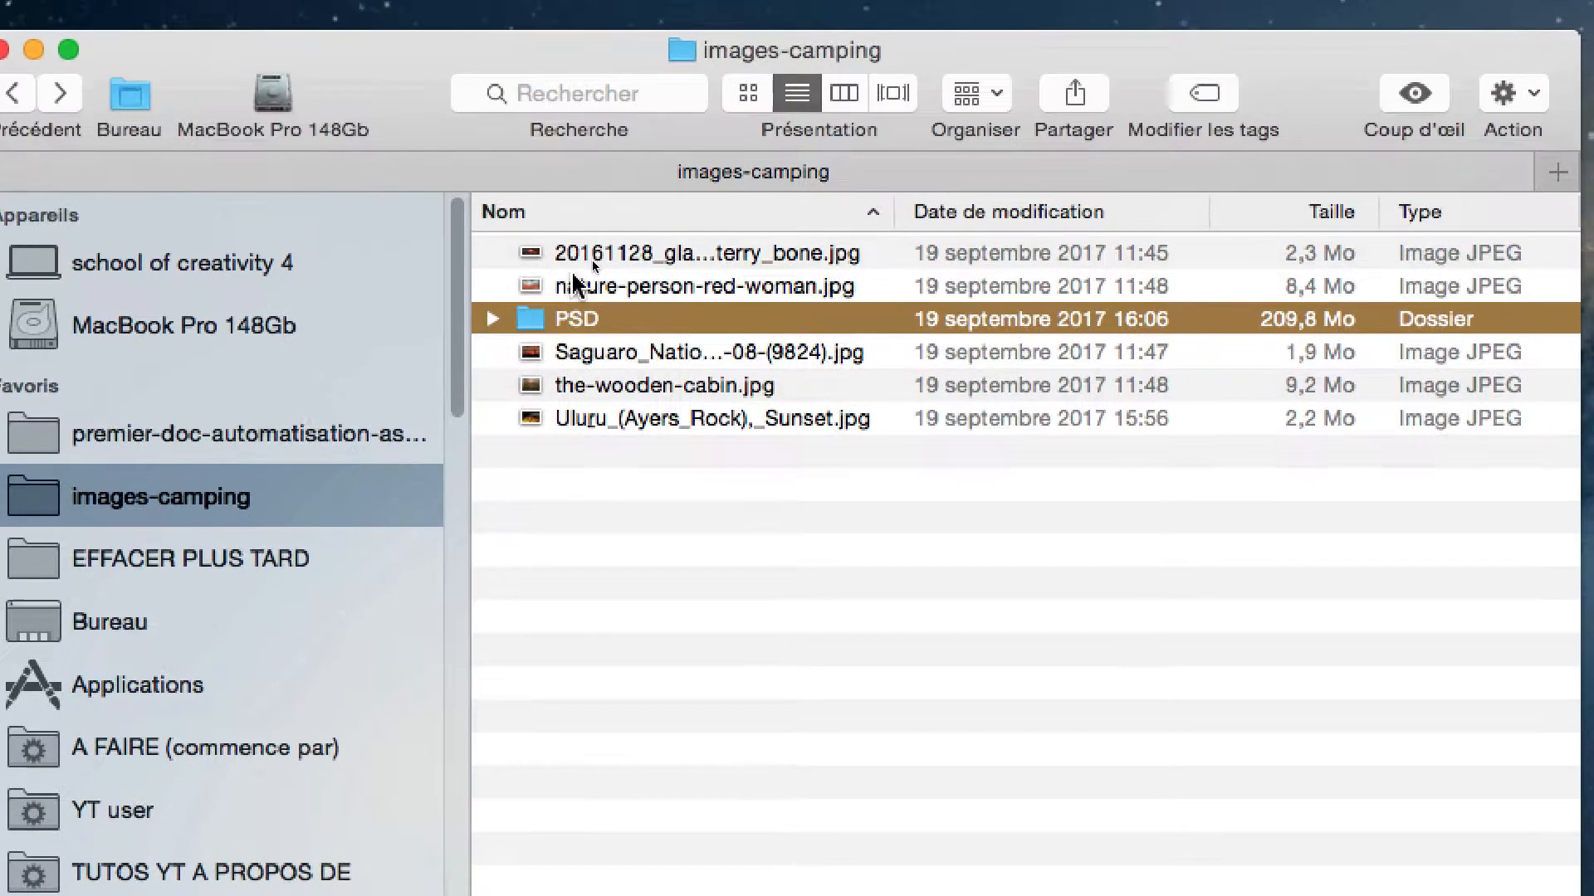
left_click(574, 238)
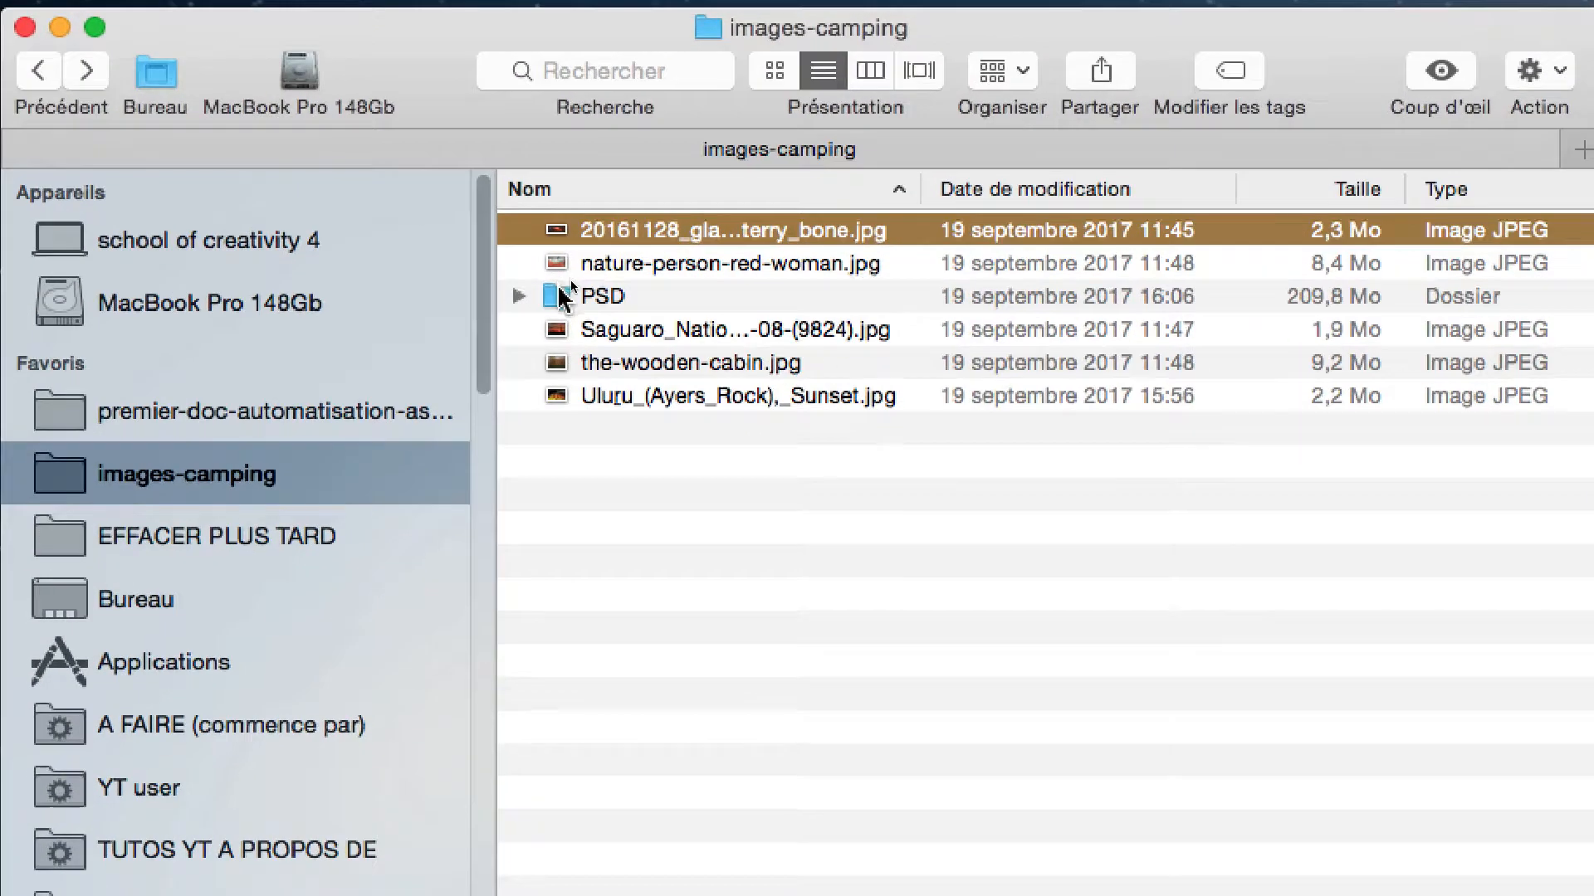
left_click(525, 305)
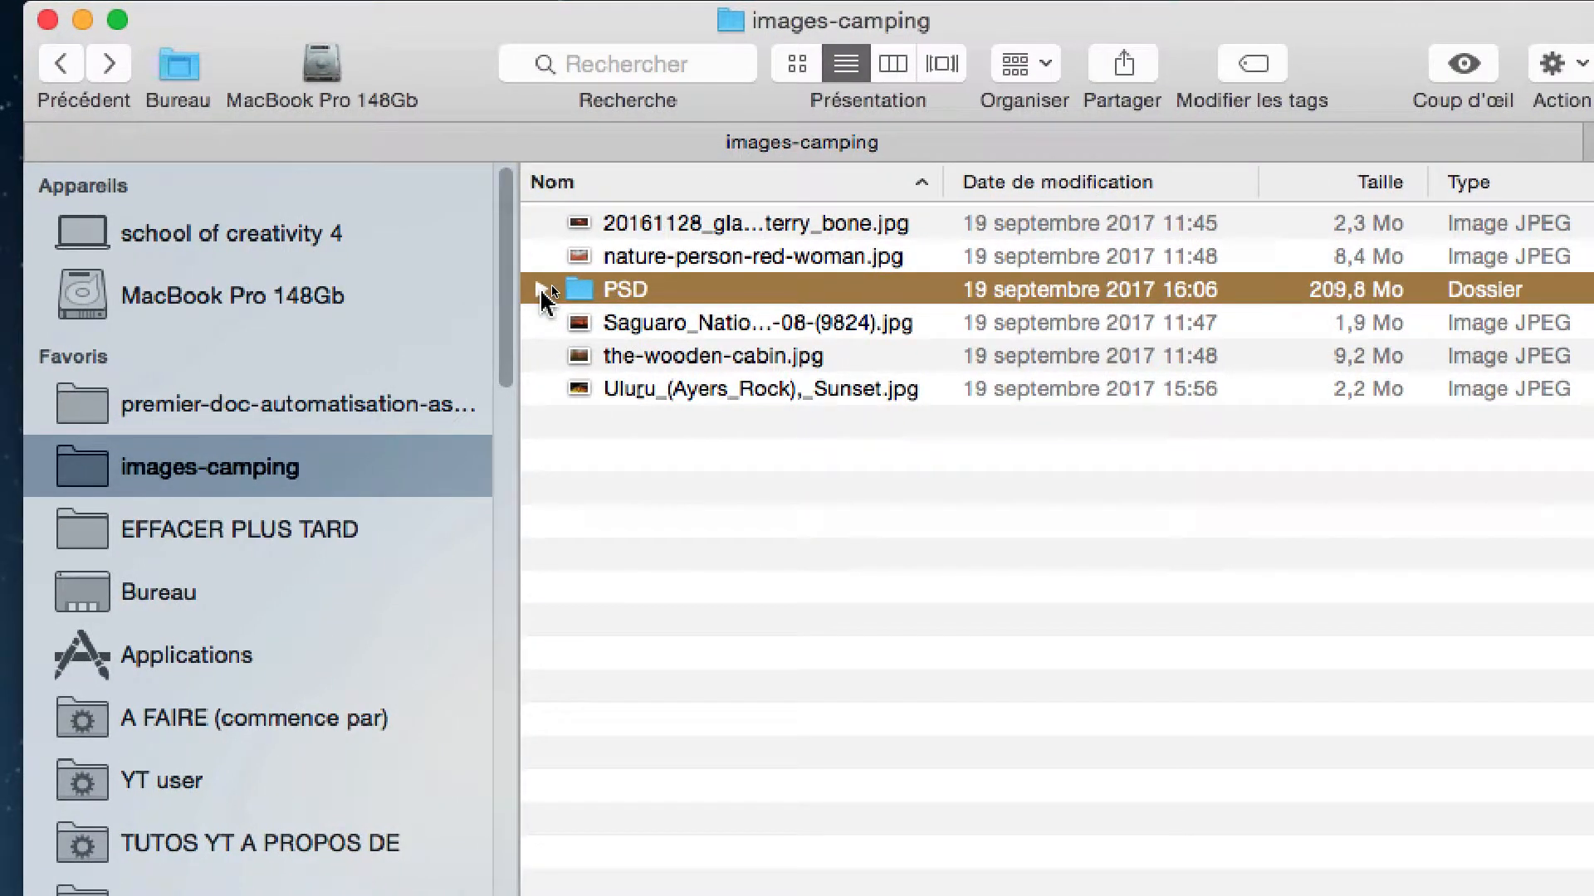
left_click(541, 289)
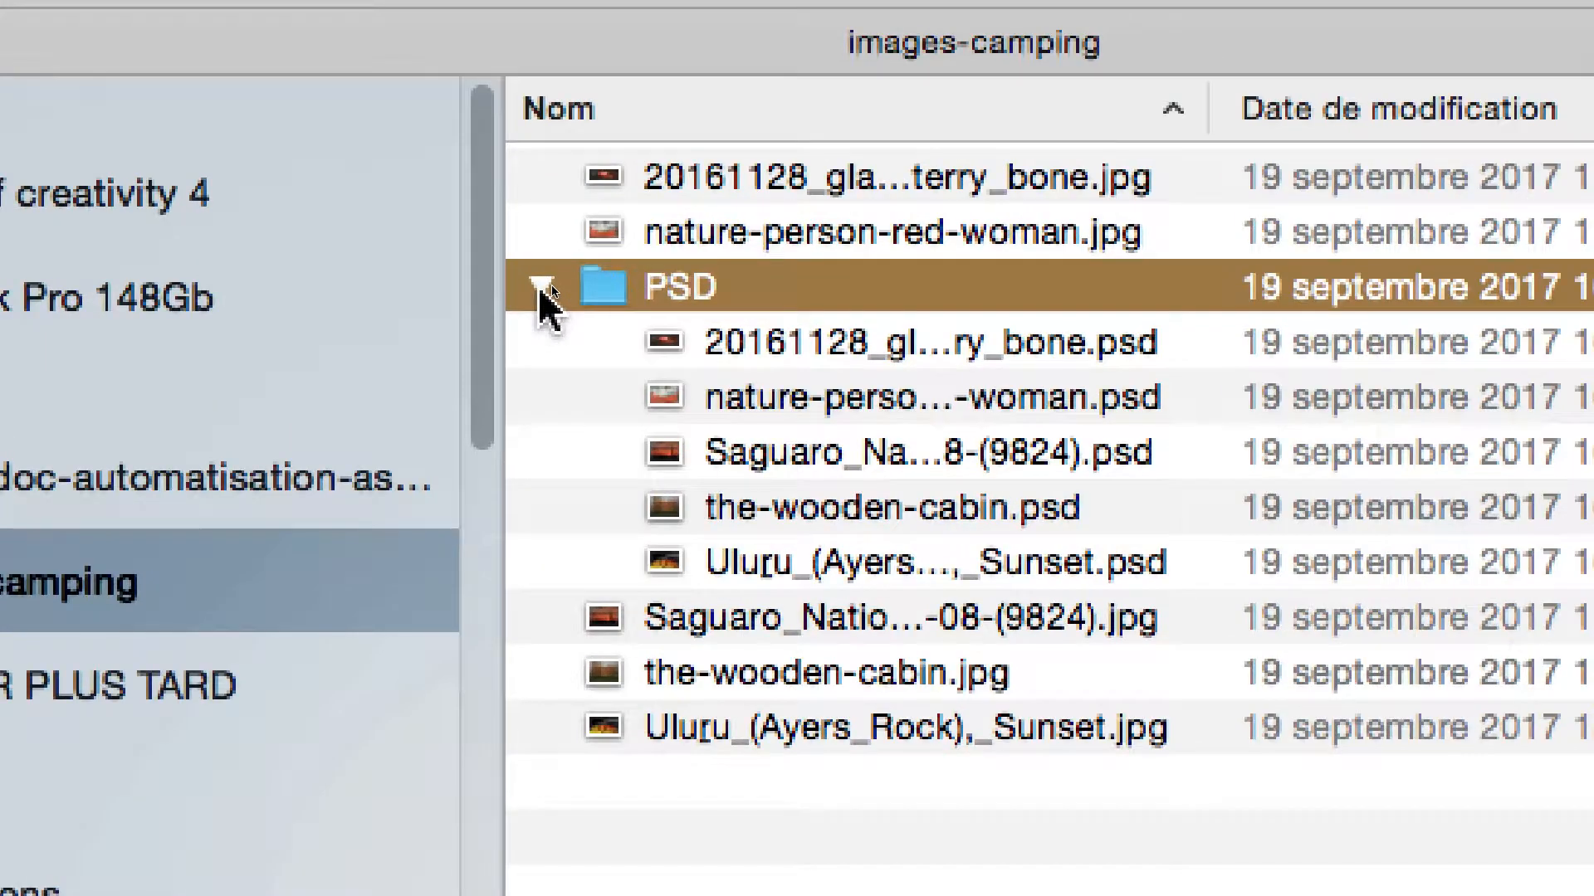
left_click(541, 290)
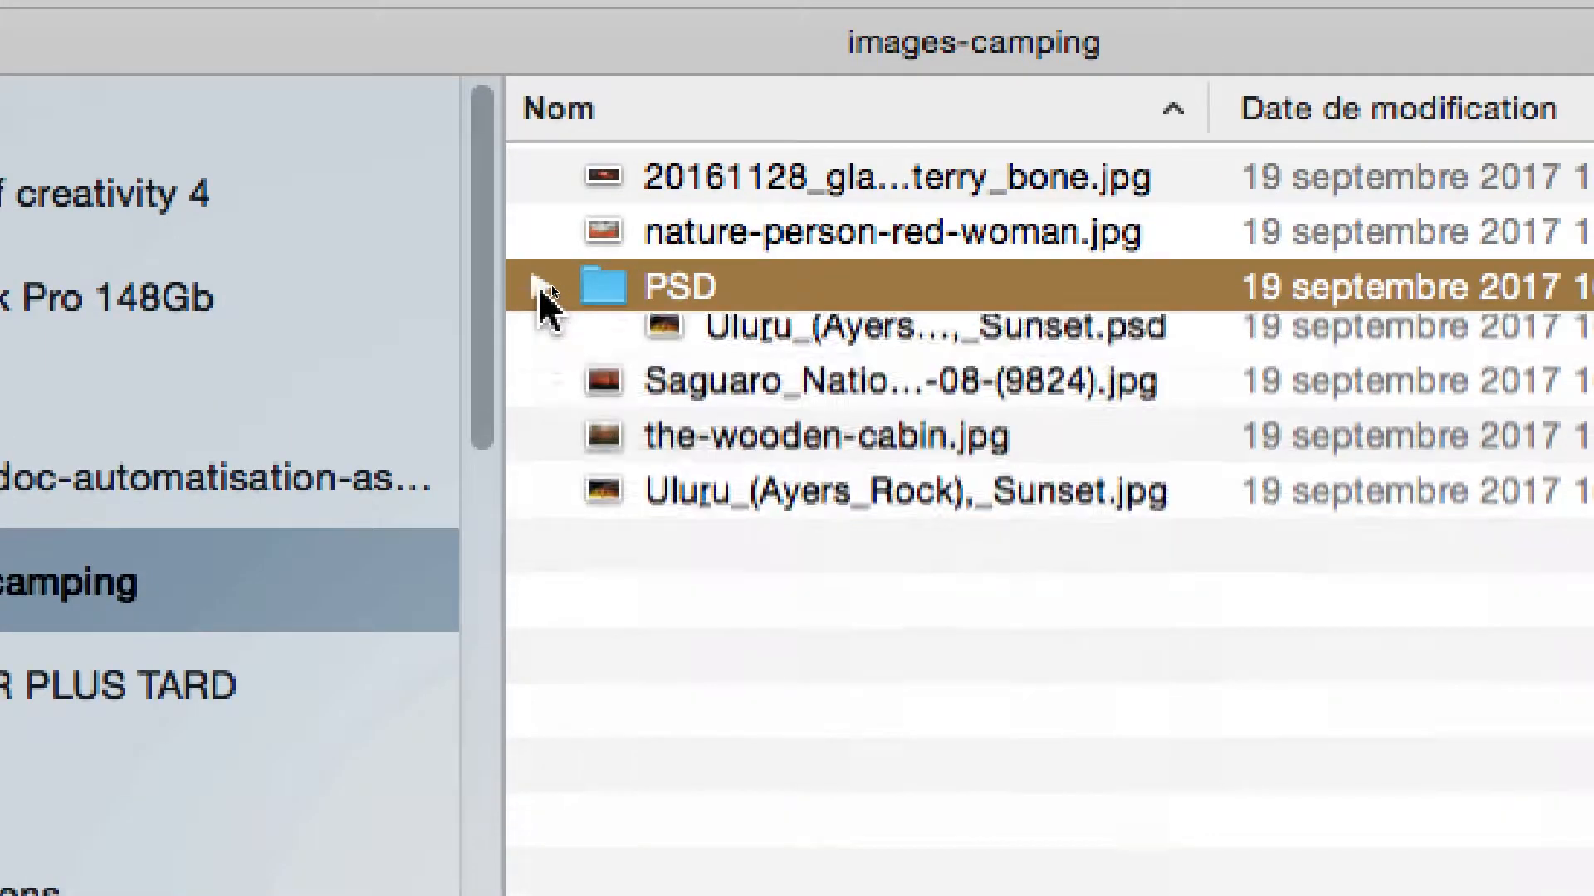
left_click(541, 290)
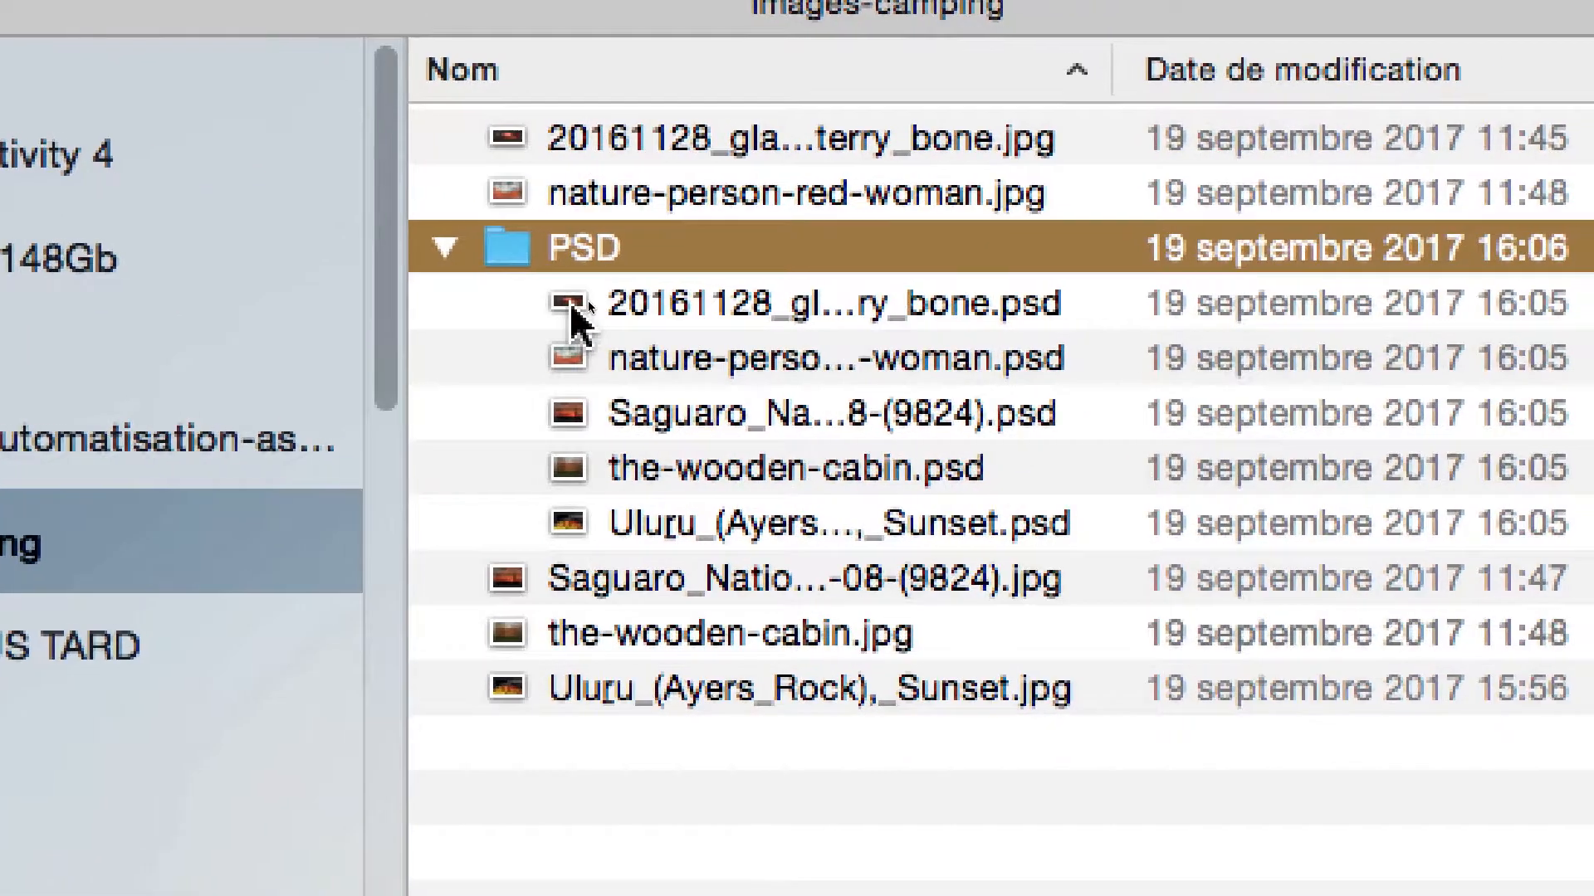
Step: Select all five PSD files in the PSD folder and move them up into images-camping
left_click(572, 309)
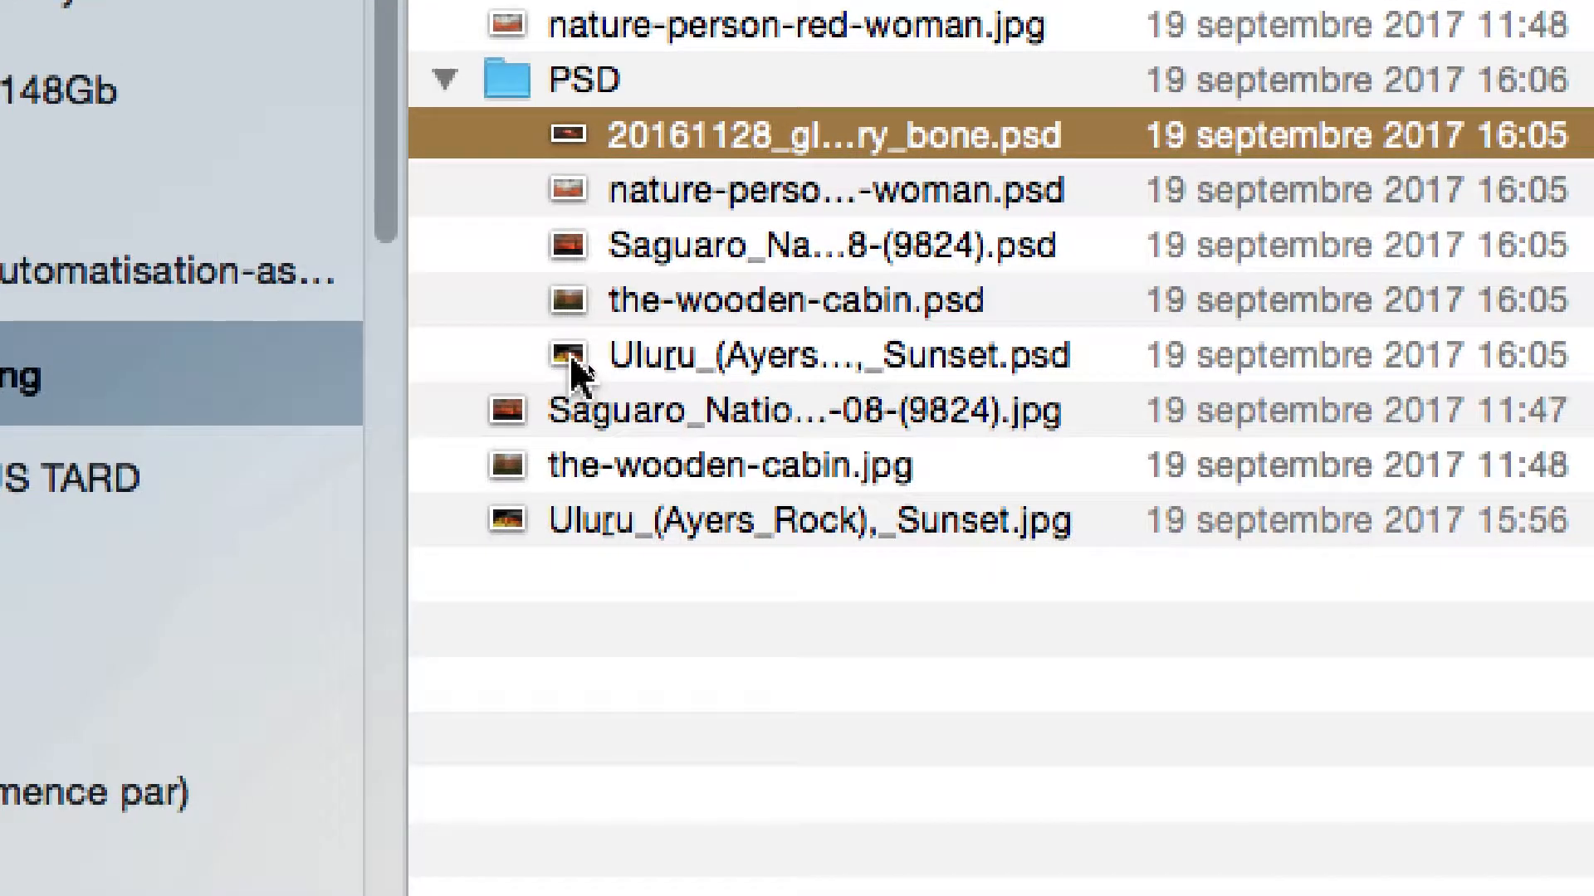
left_click(571, 358, "shift")
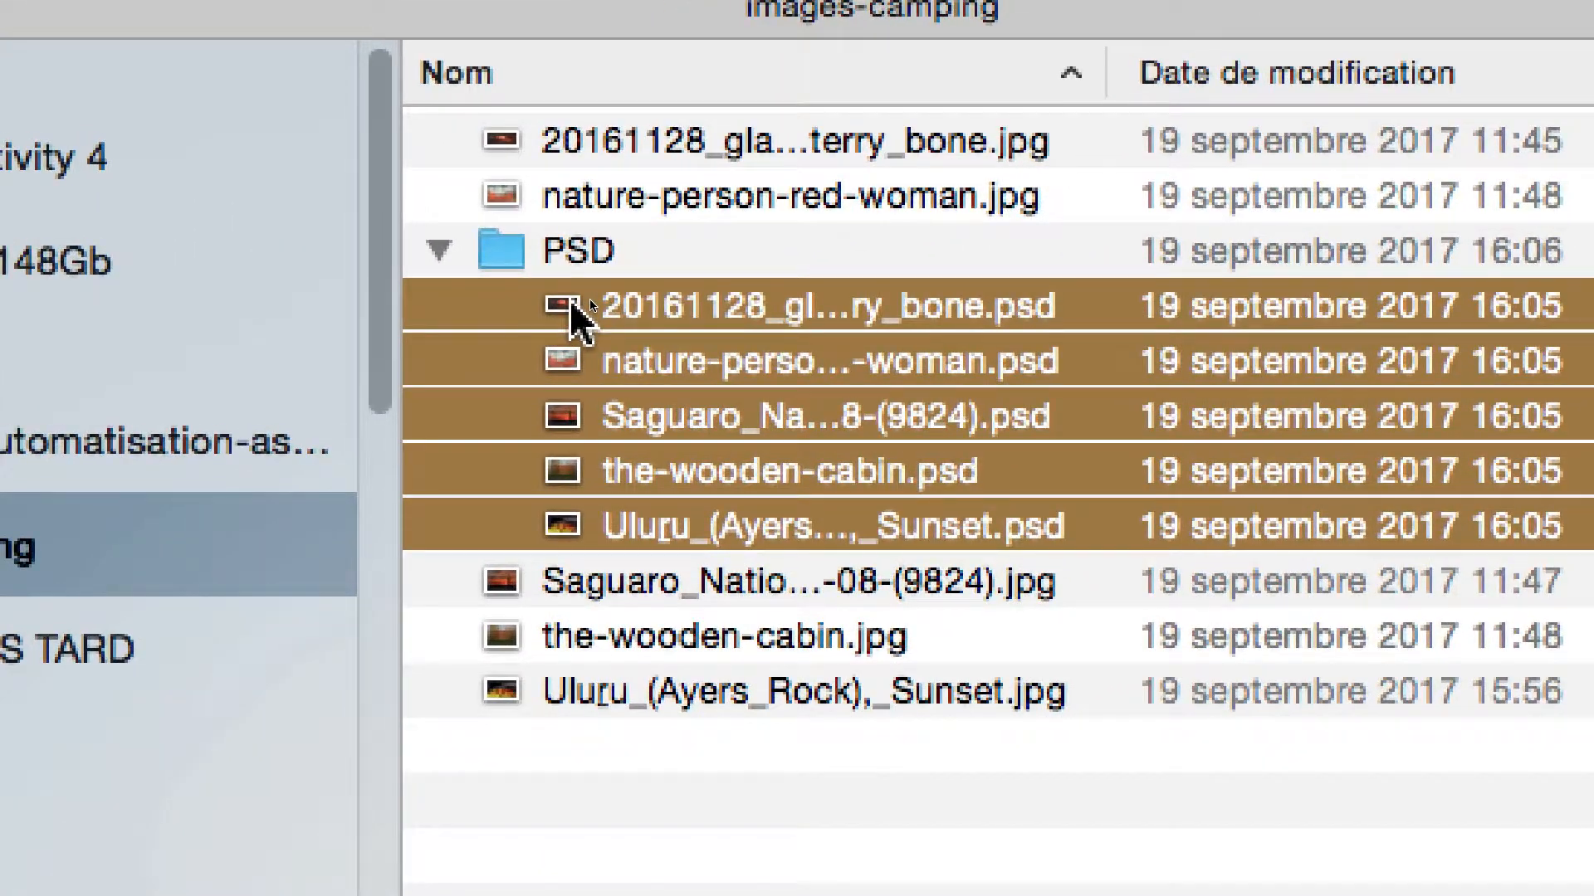
left_click_drag(569, 297, 586, 175)
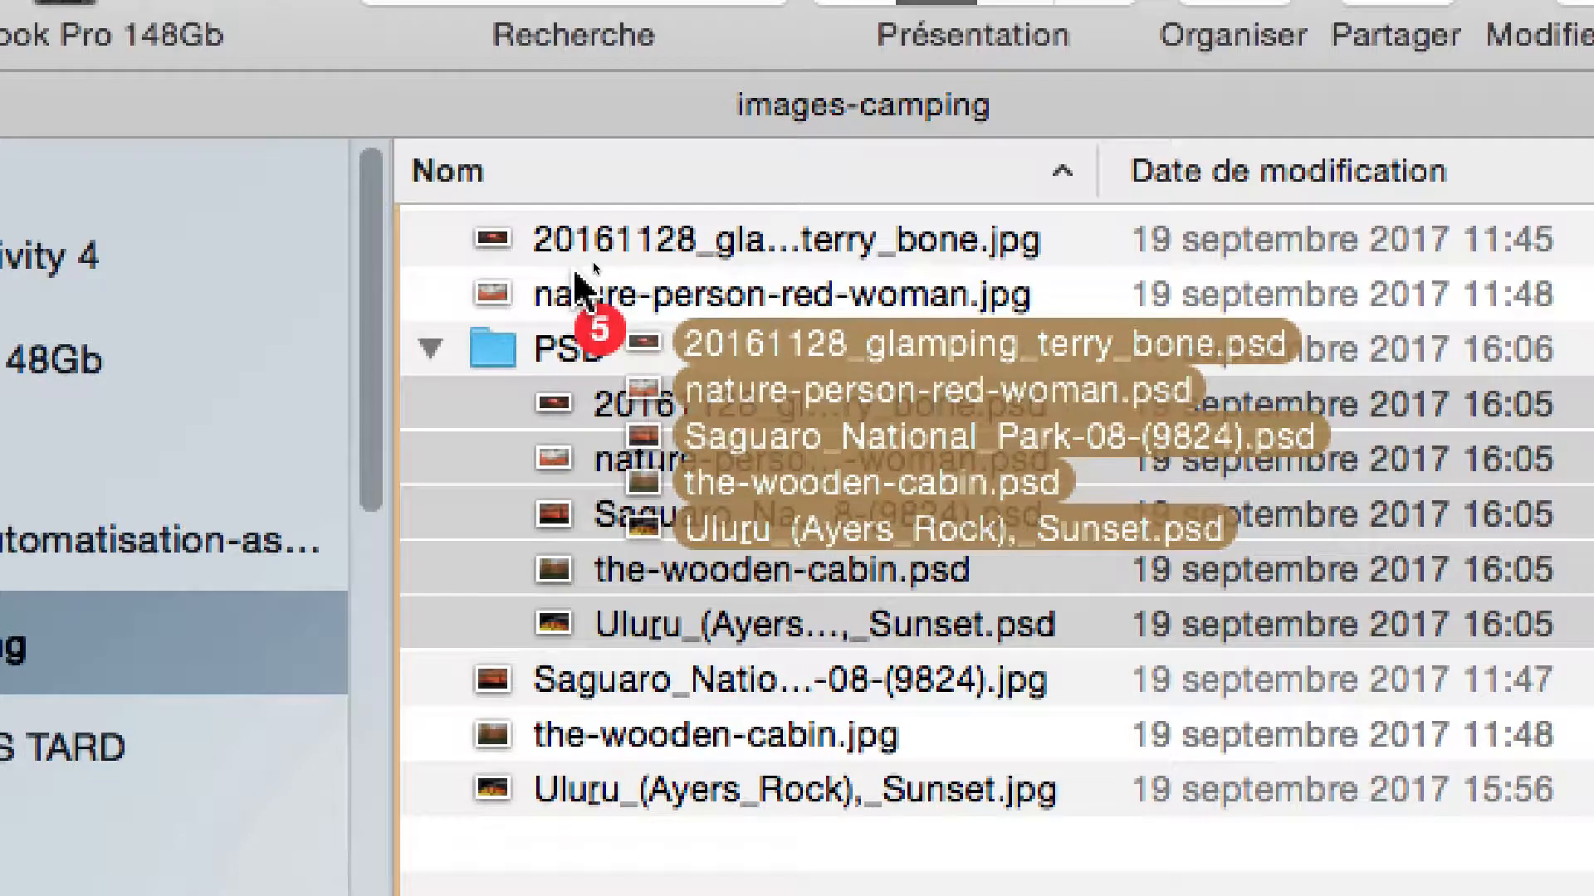
mouse_move(577, 271)
left_mouse_down()
mouse_move(577, 406)
mouse_move(578, 274)
left_mouse_up()
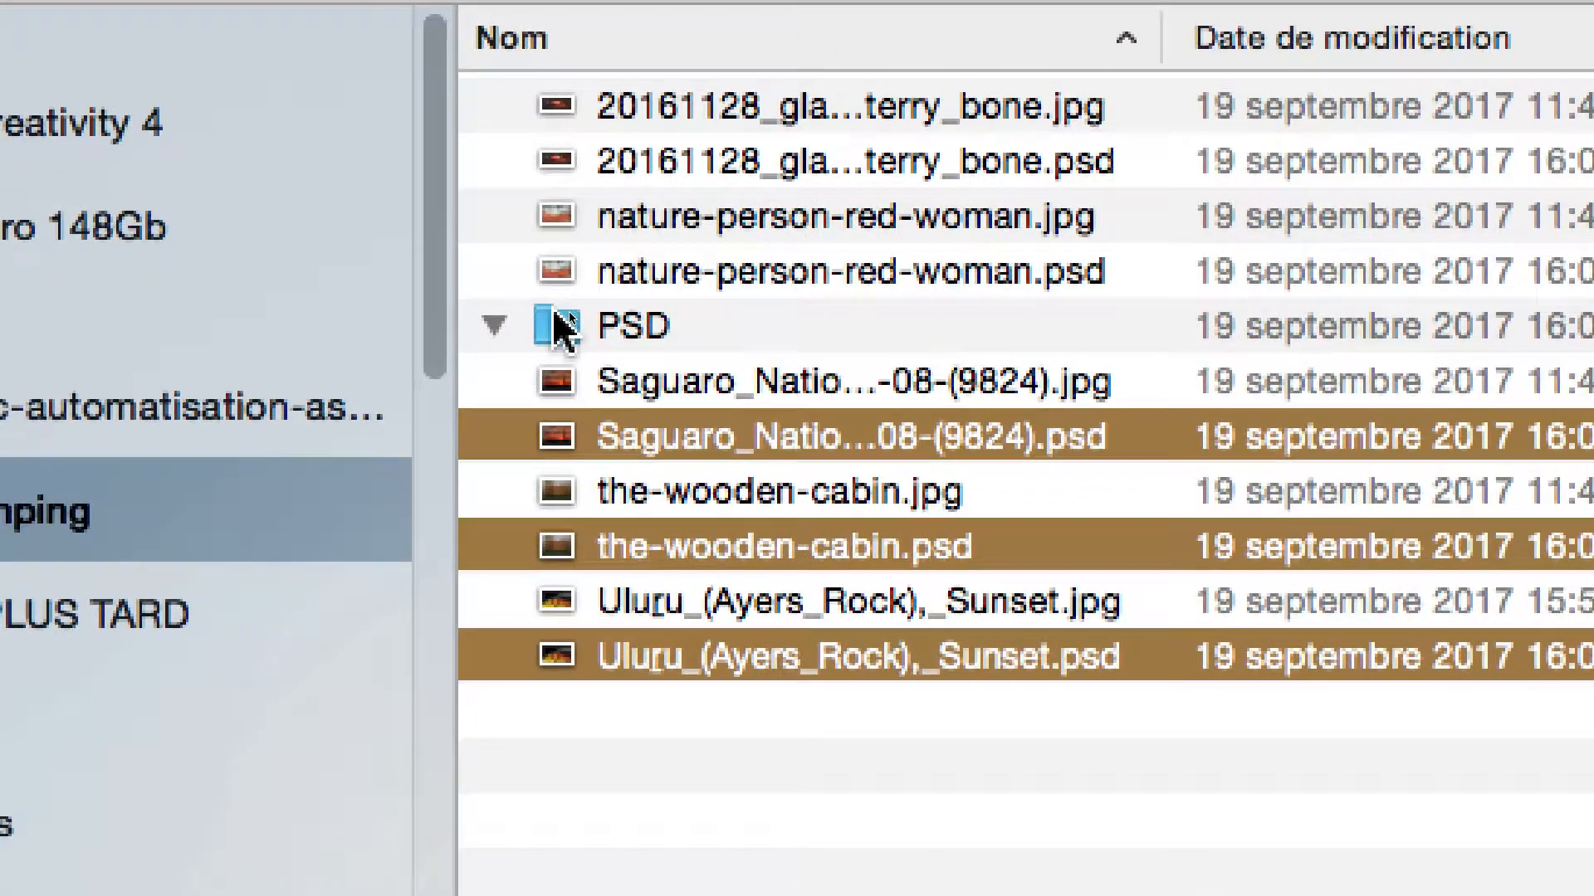
Step: Widen the Nom column to show full file names and compare each JPG with its matching PSD
left_click(448, 470)
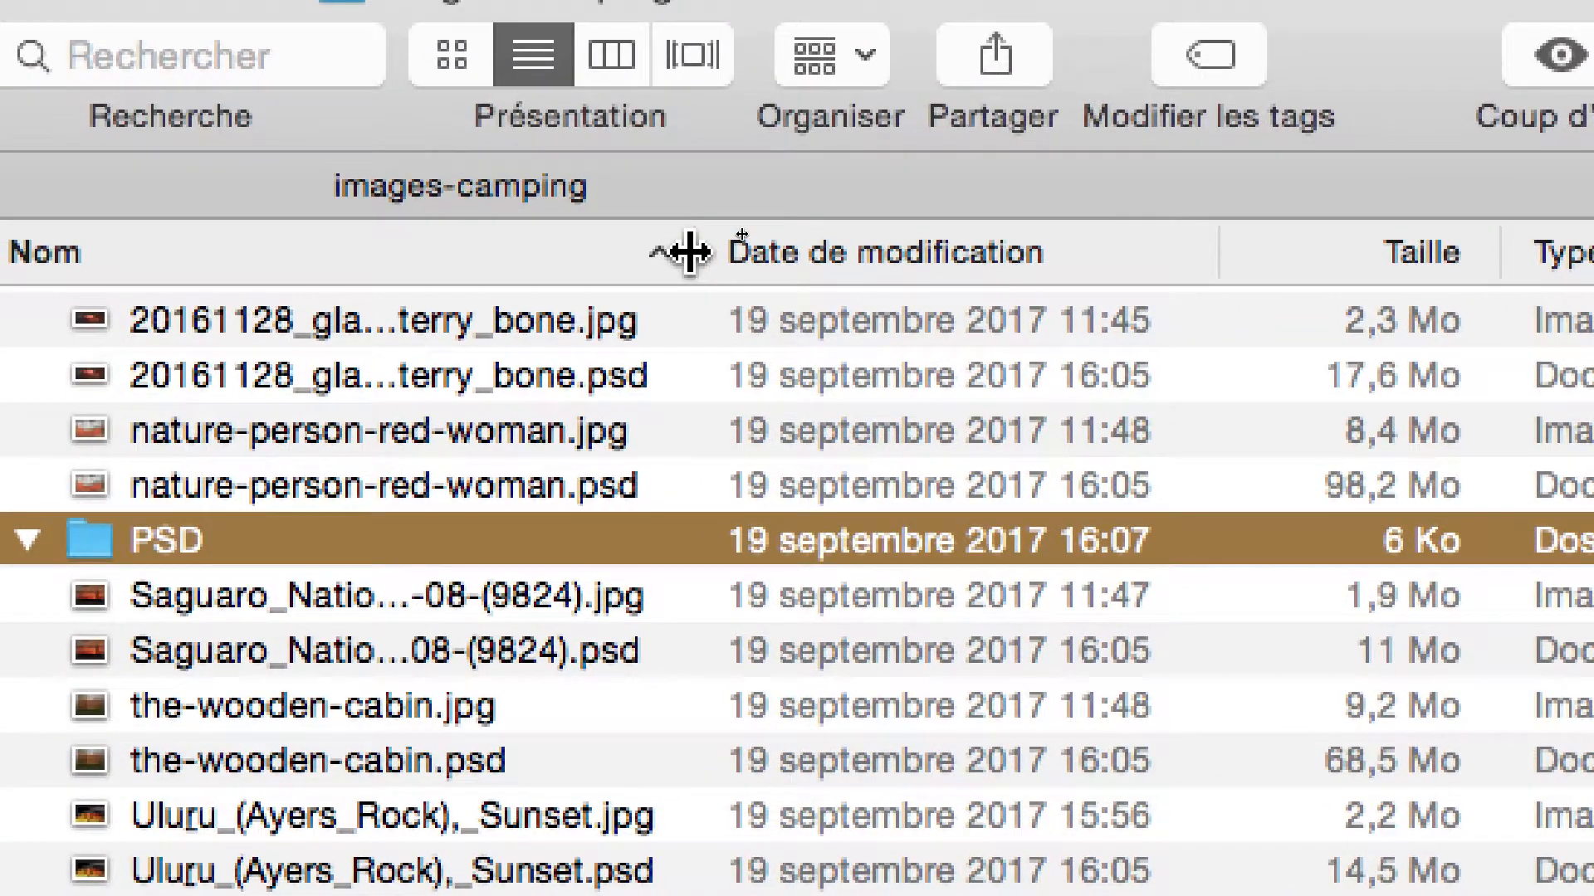
left_click_drag(690, 251, 1122, 254)
left_click(689, 373)
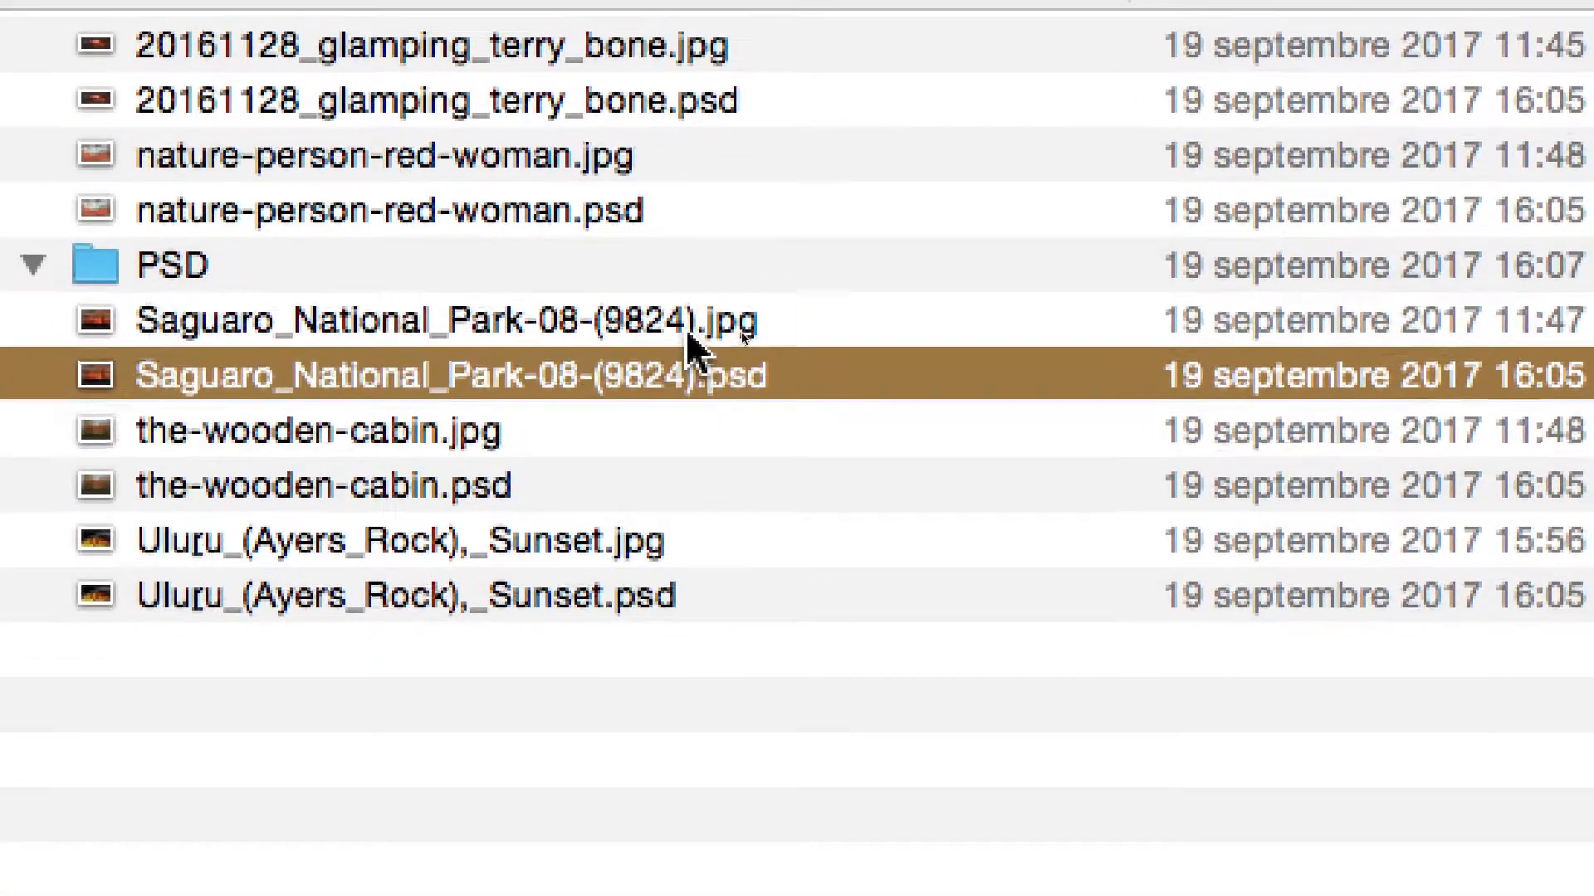
left_click(689, 318)
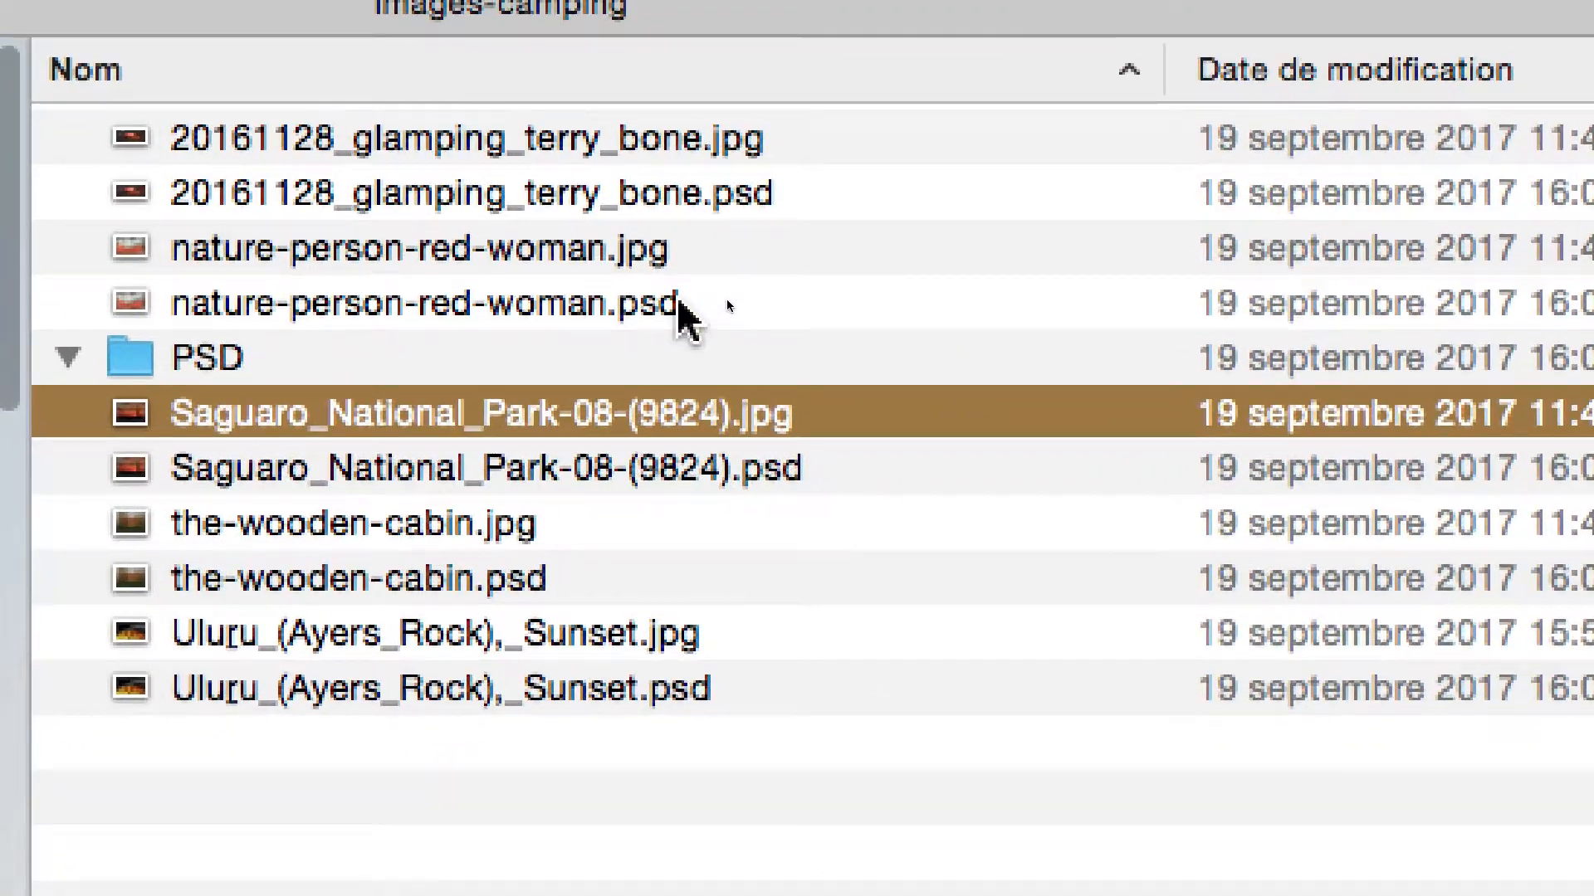
left_click(679, 303)
left_click(679, 248)
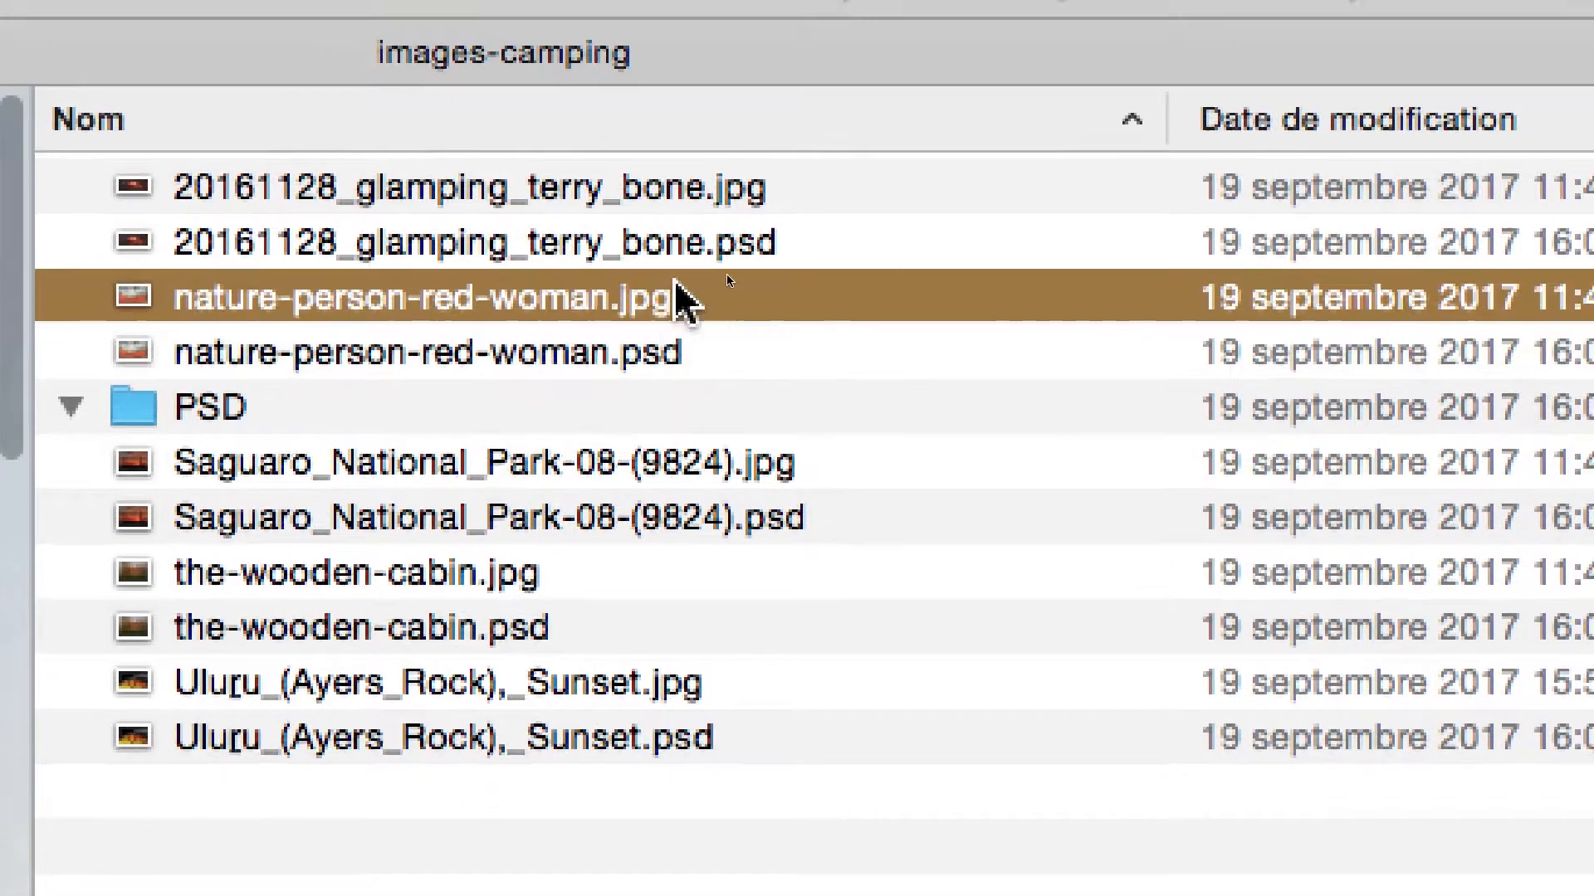
left_click(679, 193)
left_click(679, 137)
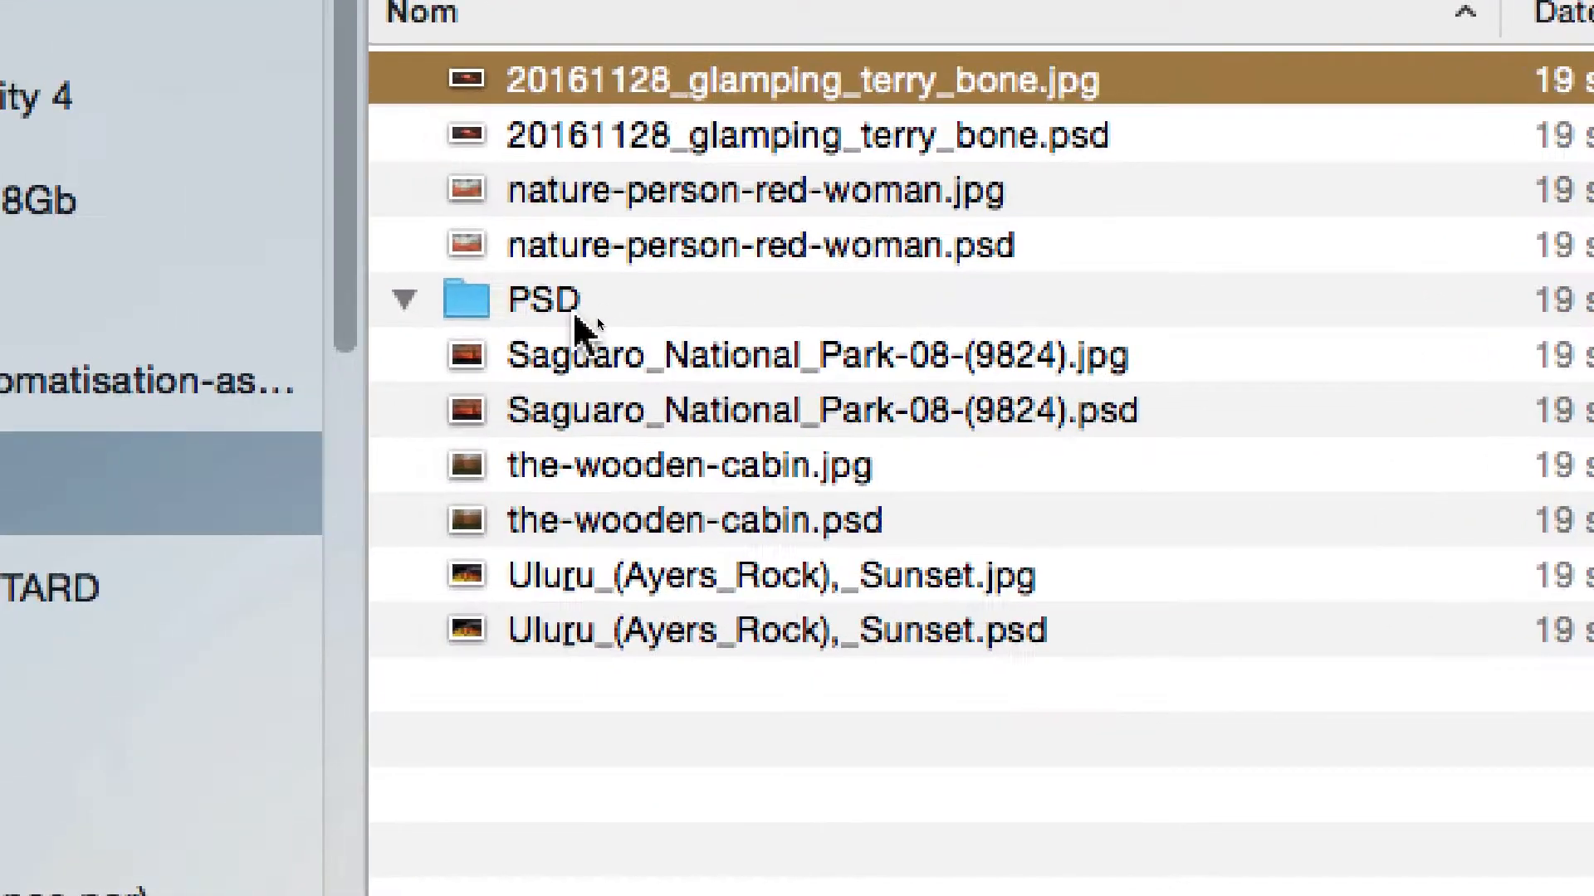
Step: Move the emptied PSD folder in images-camping to the trash
left_click(236, 481)
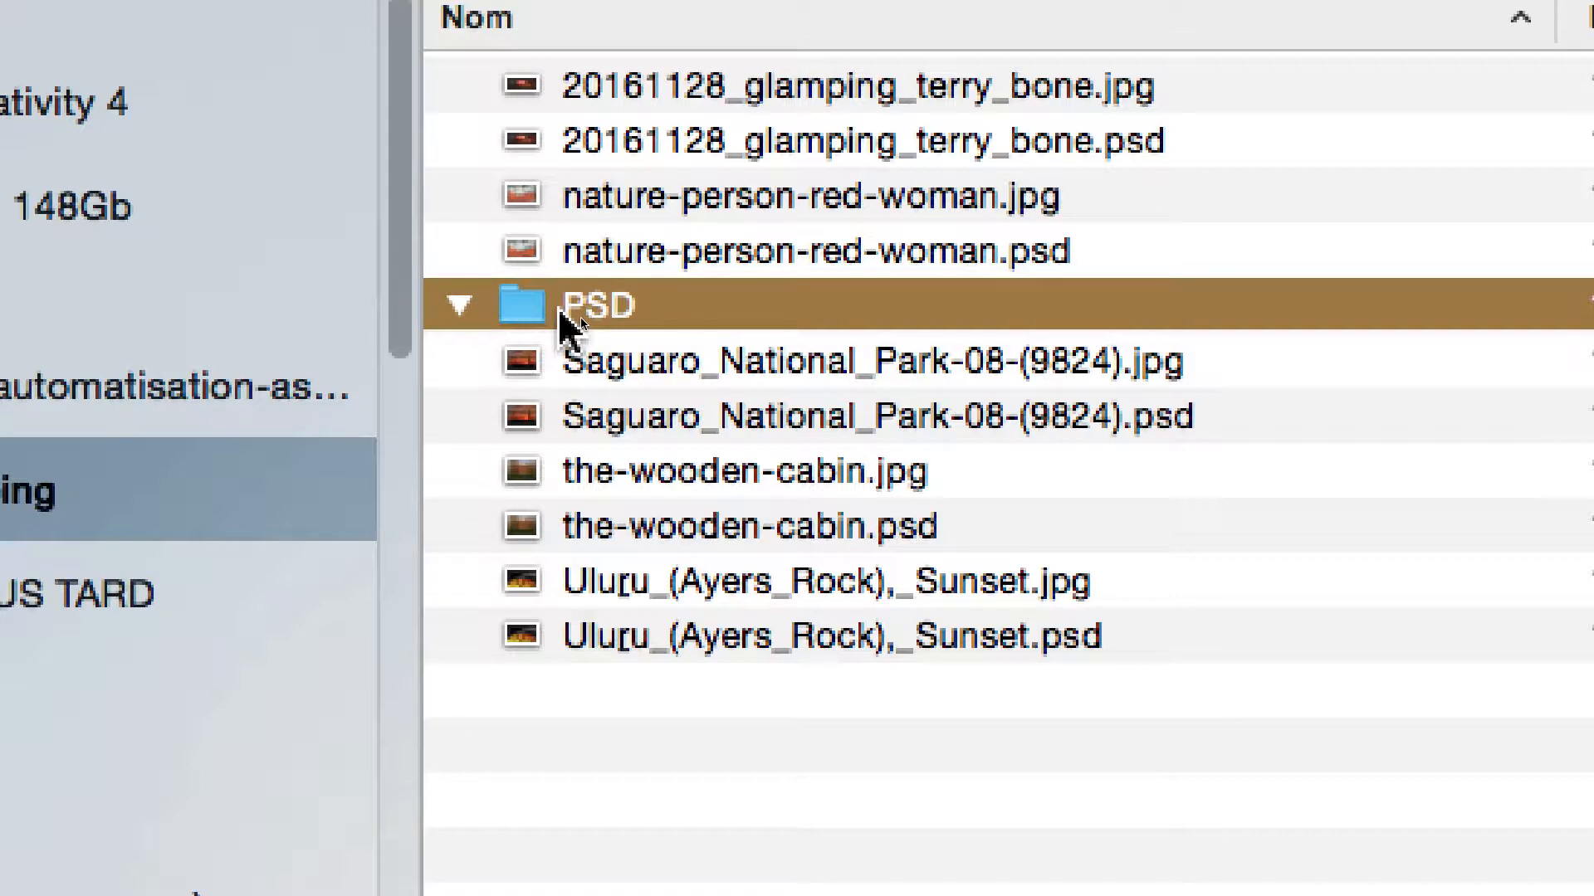
key("super+BackSpace")
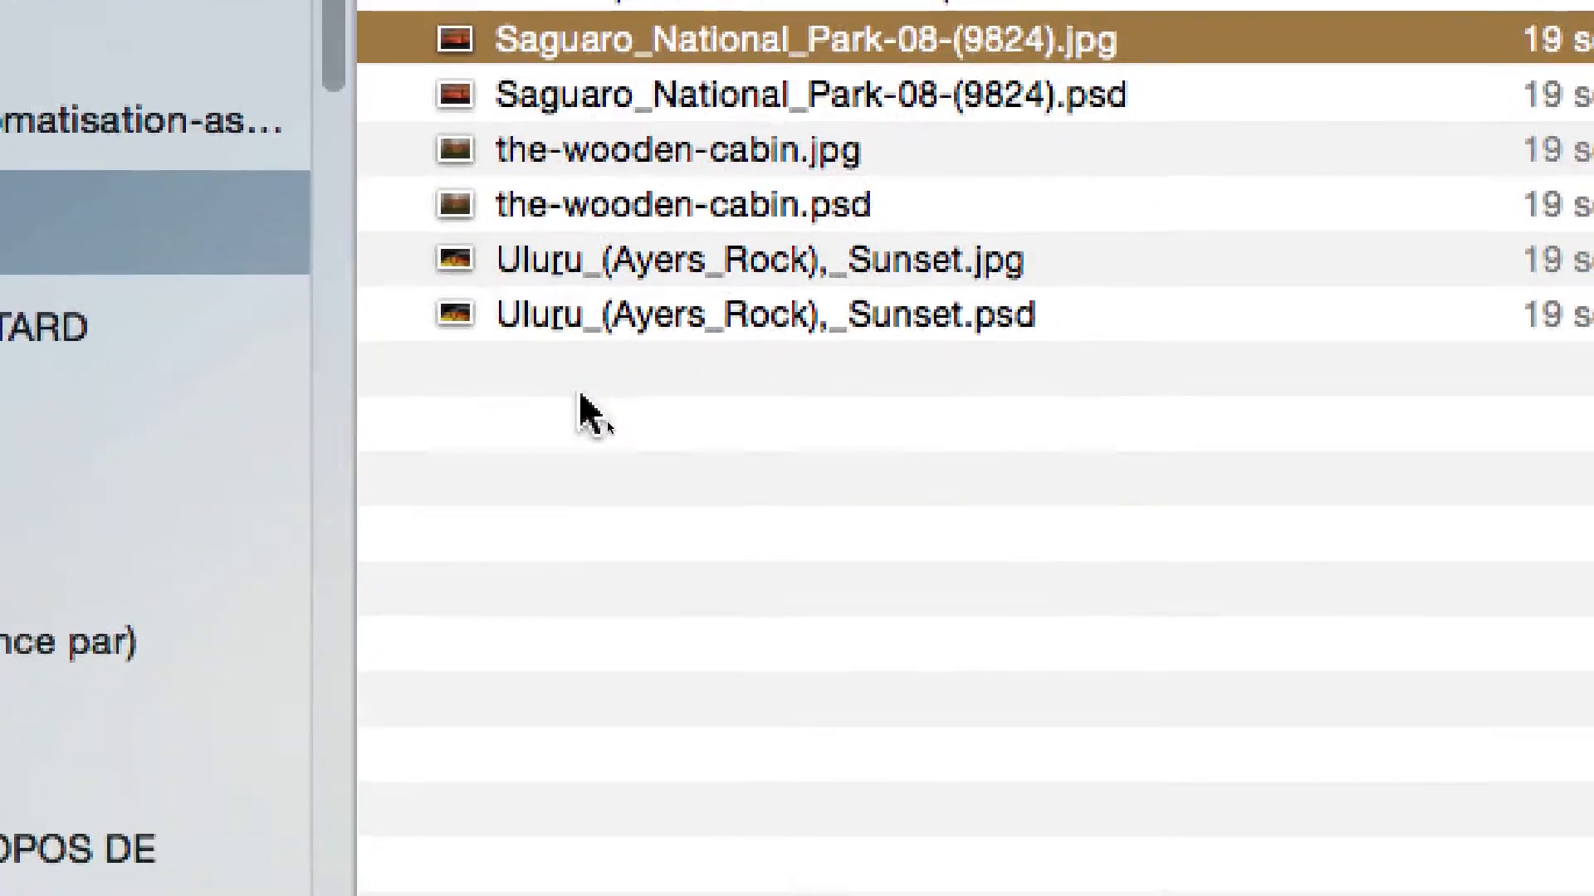
left_click(657, 698)
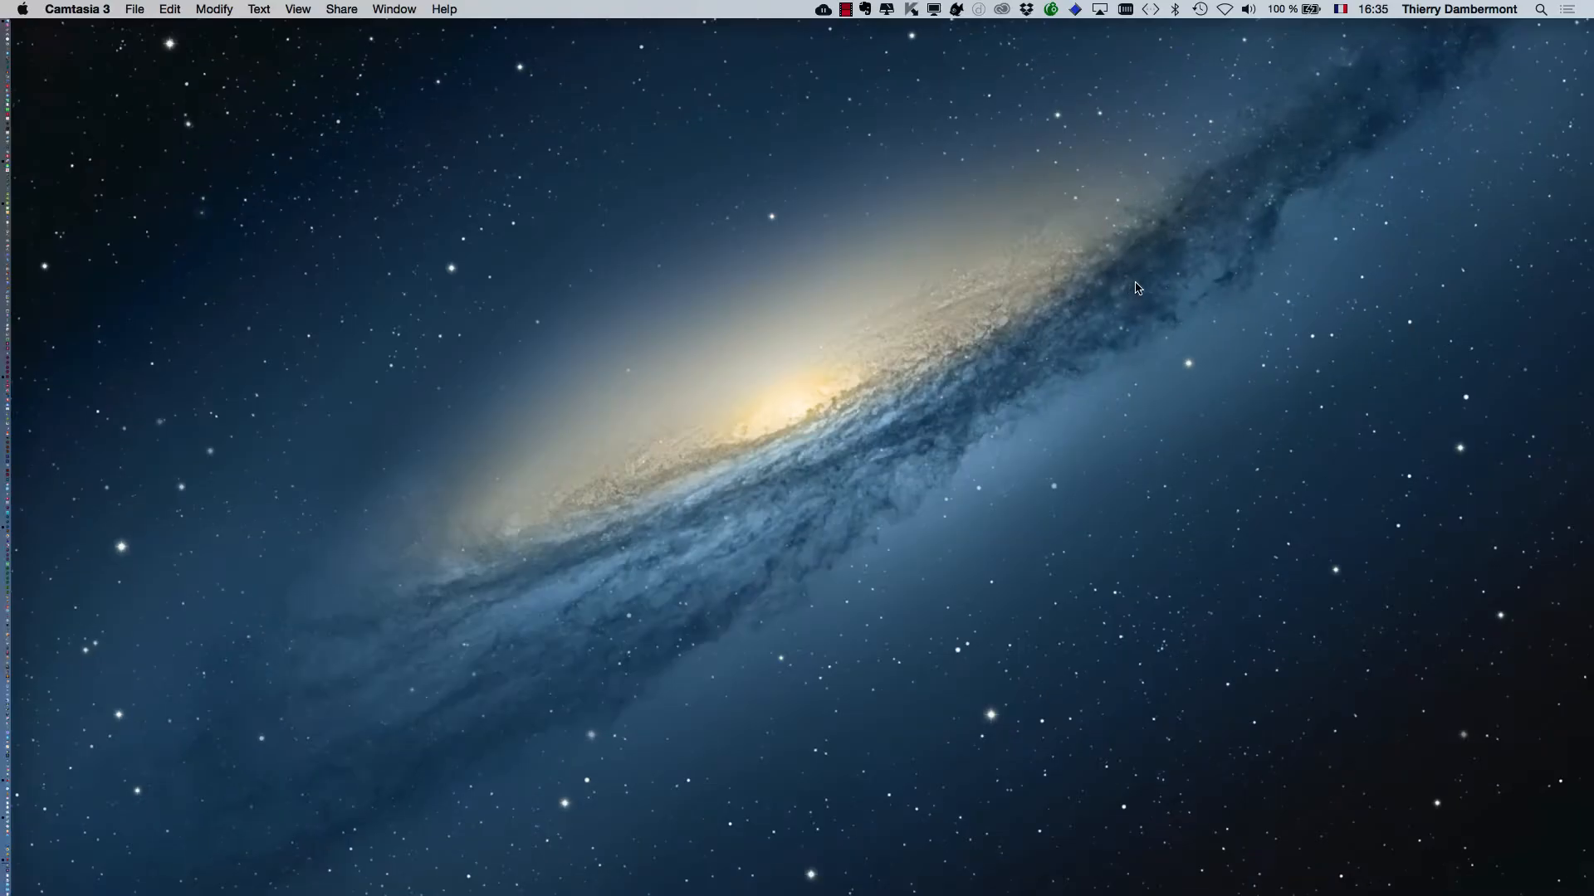
Step: Switch to the InDesign document Sans titre-34.indd and display the Liens panel beside page 32
key("super+Tab")
key("super+Tab")
key("super+Tab")
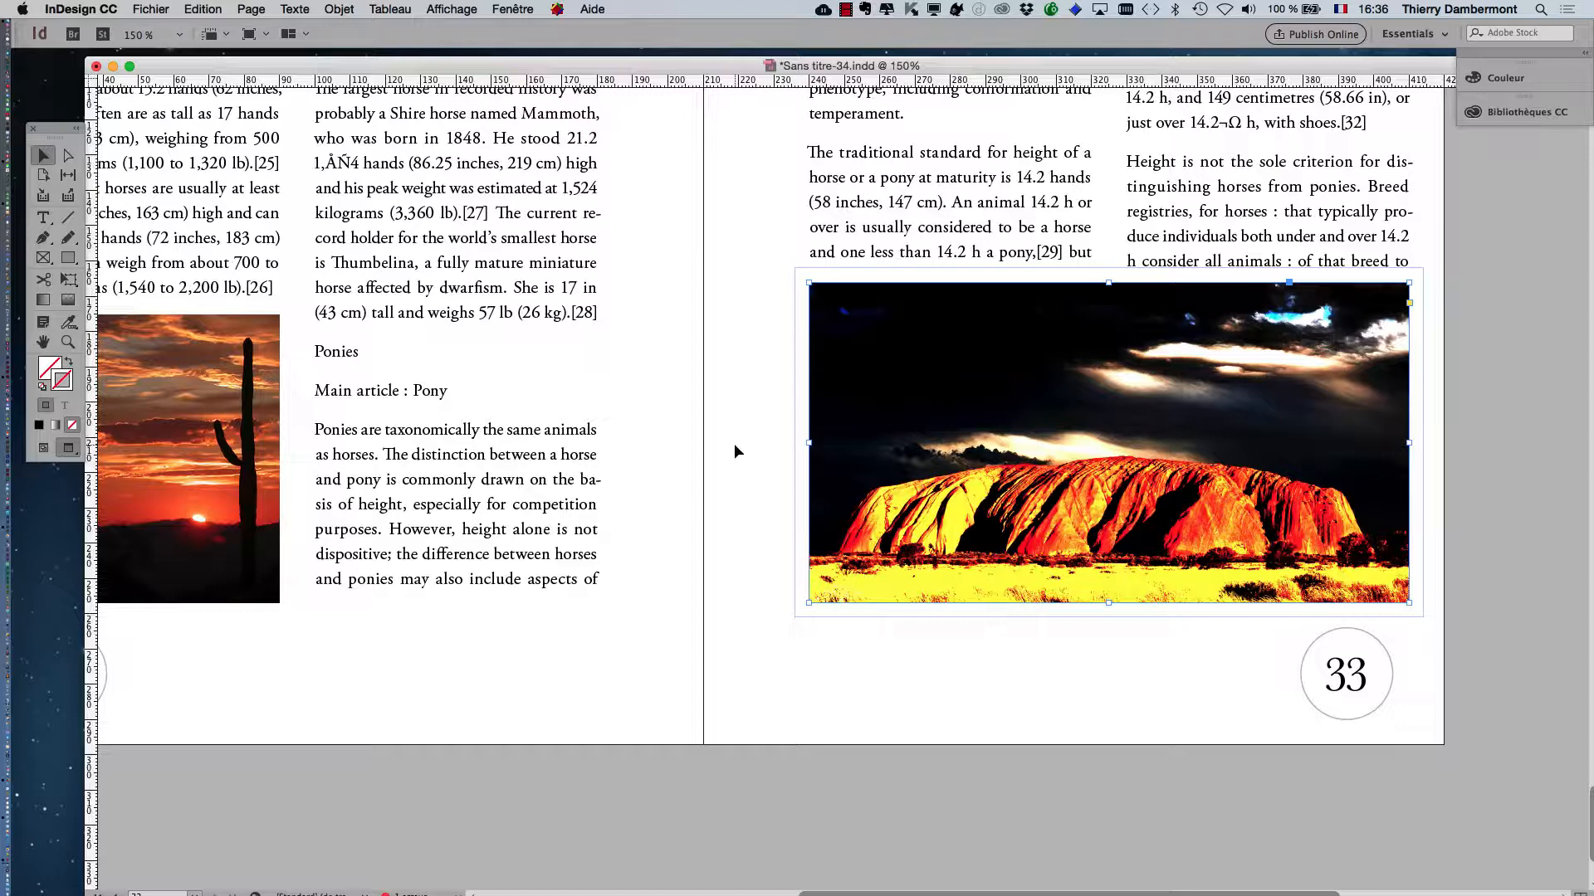
key("super+minus")
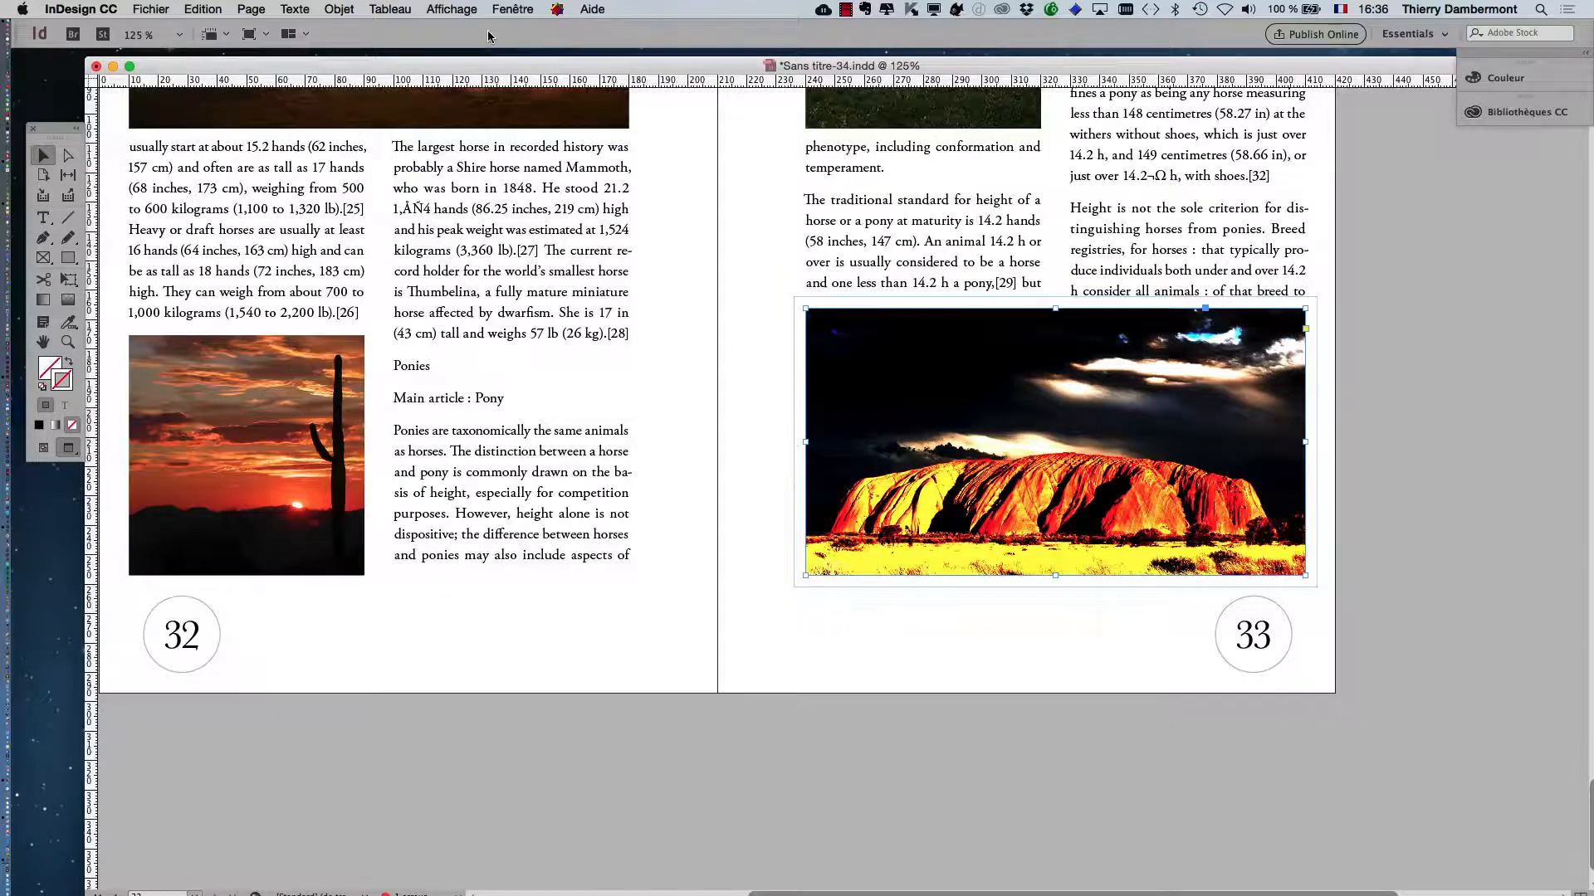
left_click(532, 8)
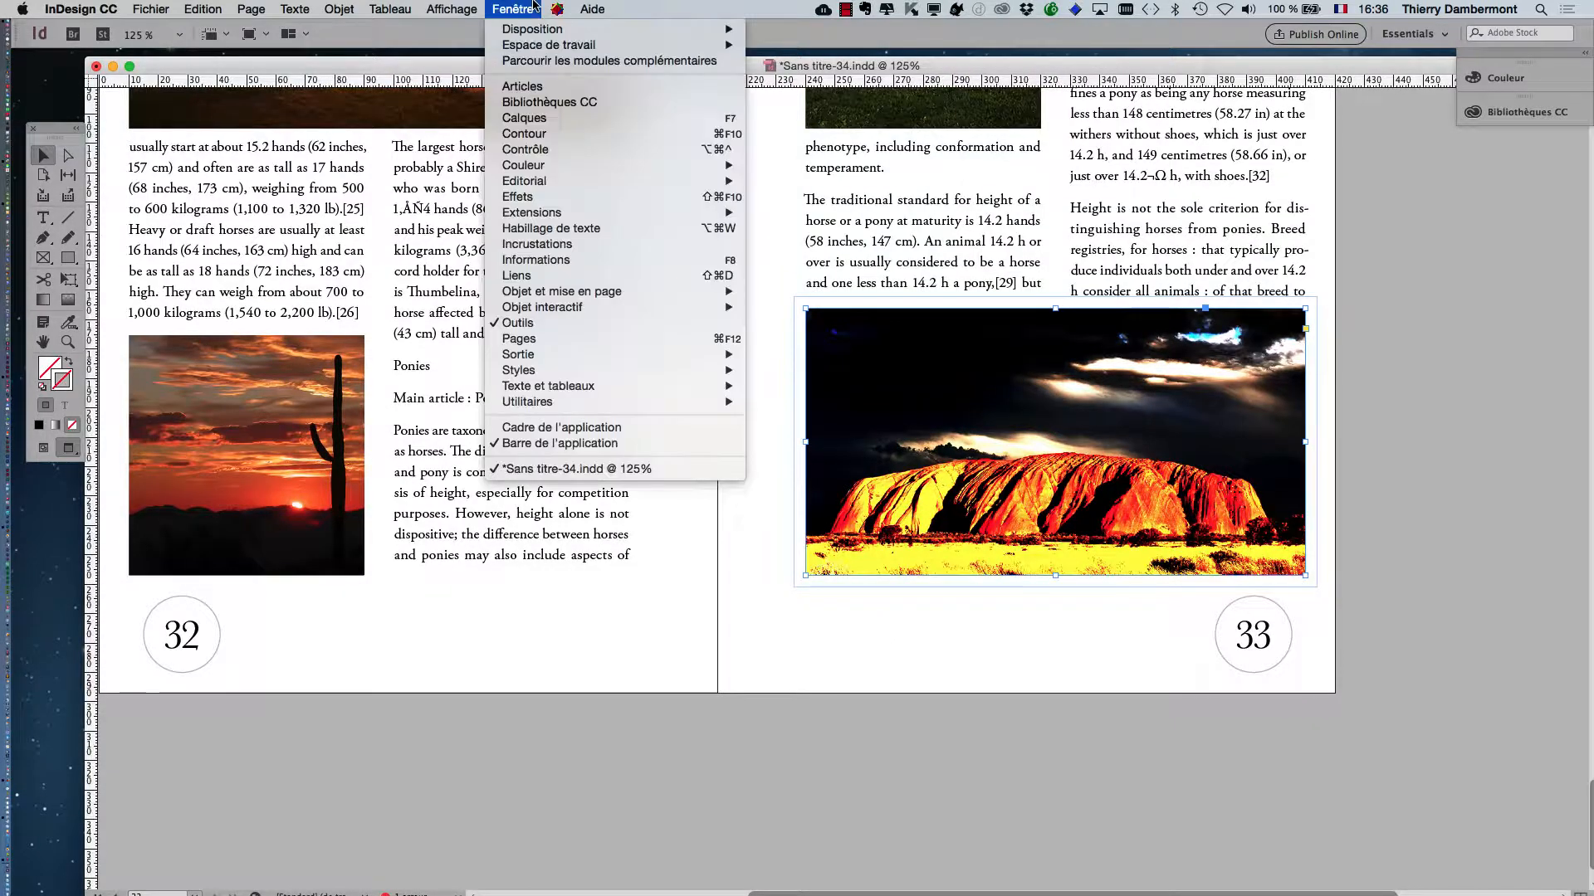
left_click(557, 276)
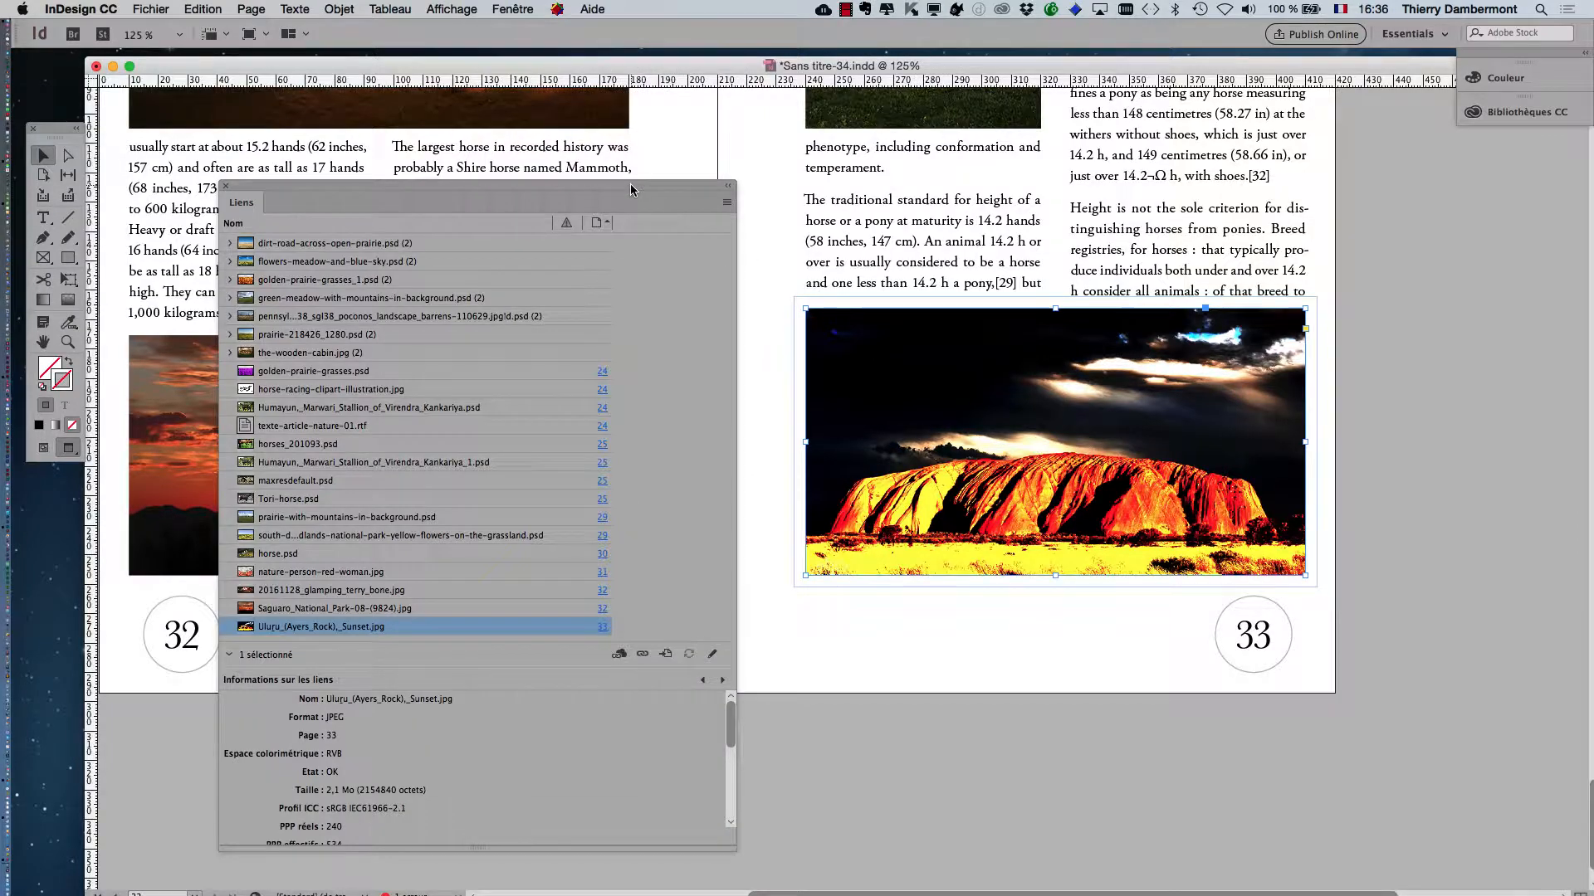
left_click_drag(630, 182, 1144, 109)
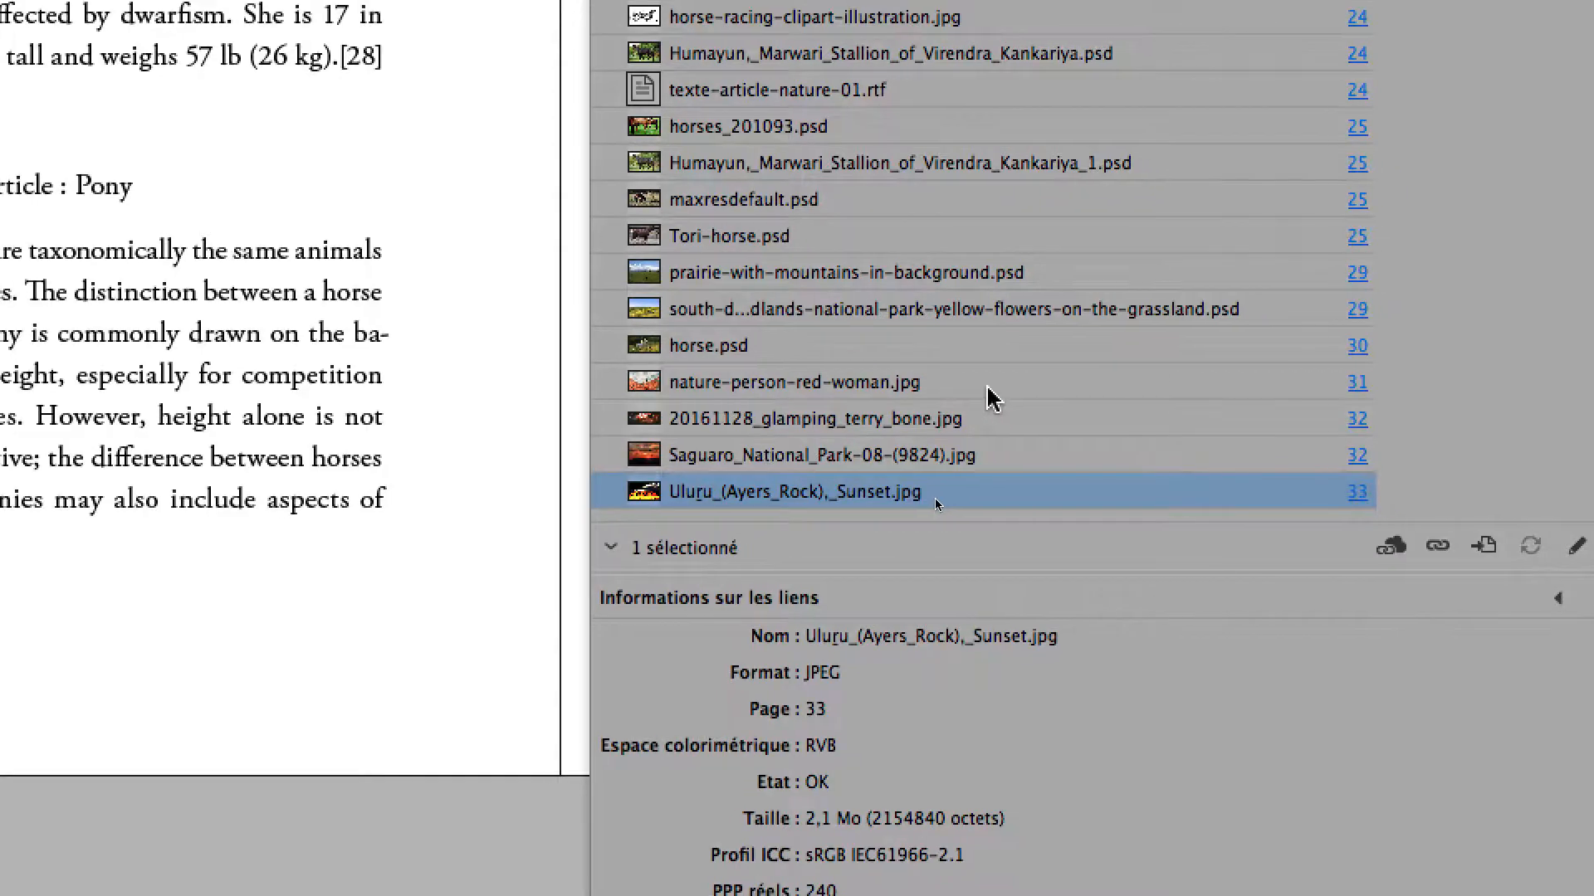
Step: Select the four image links from nature-person-red-woman.jpg through Uluru_(Ayers_Rock),_Sunset.jpg and move the Liens panel aside to uncover the spread
left_click(985, 390)
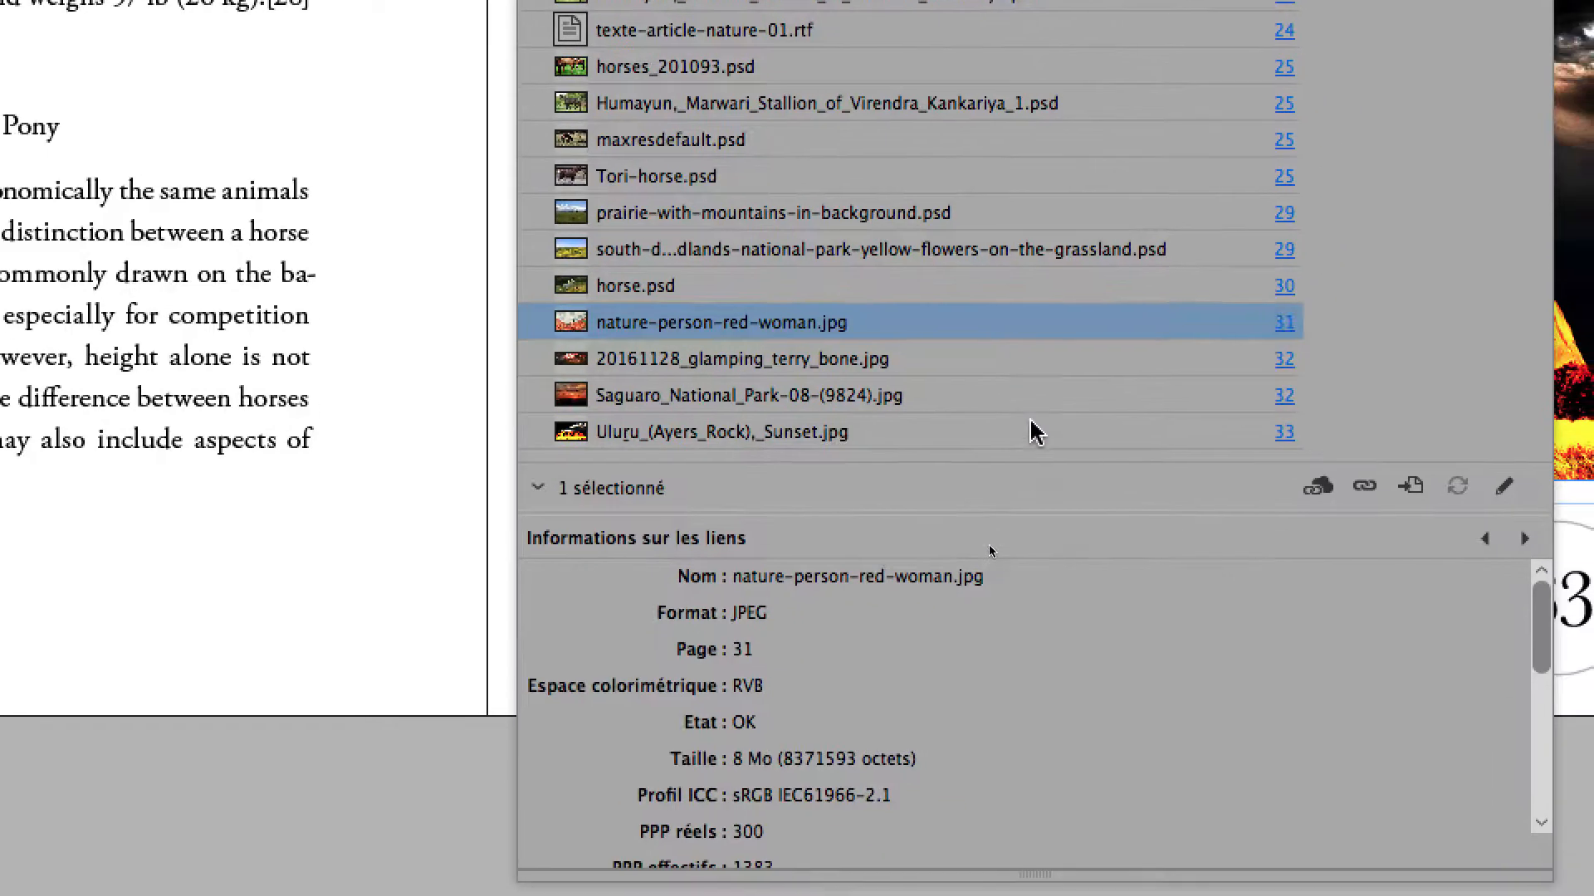
left_click(1064, 470, "shift")
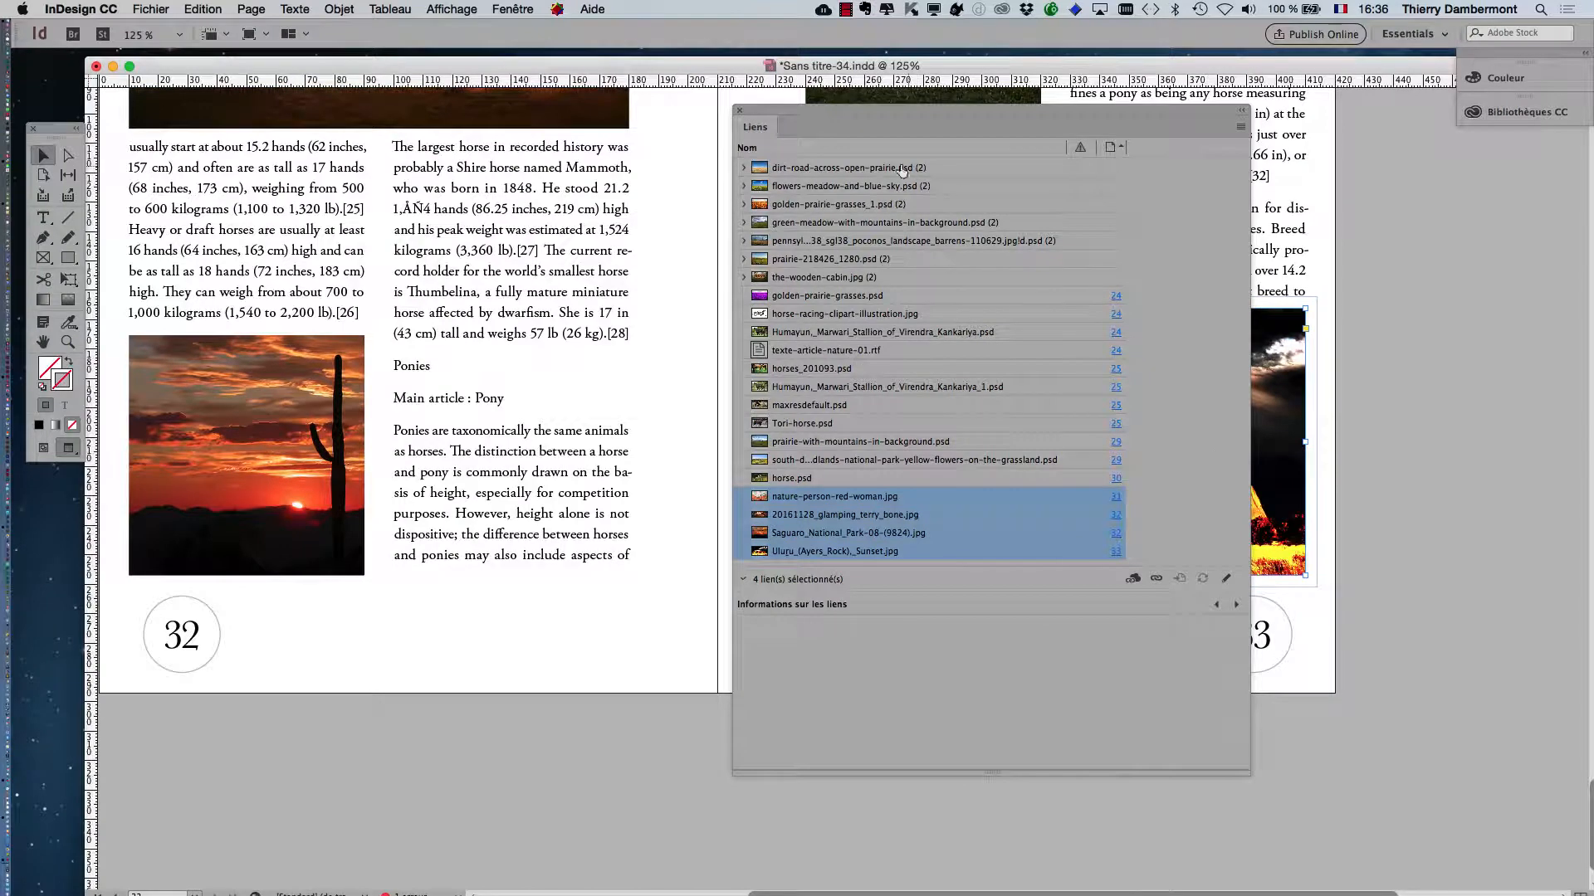
left_click_drag(819, 109, 1289, 115)
key("super+minus")
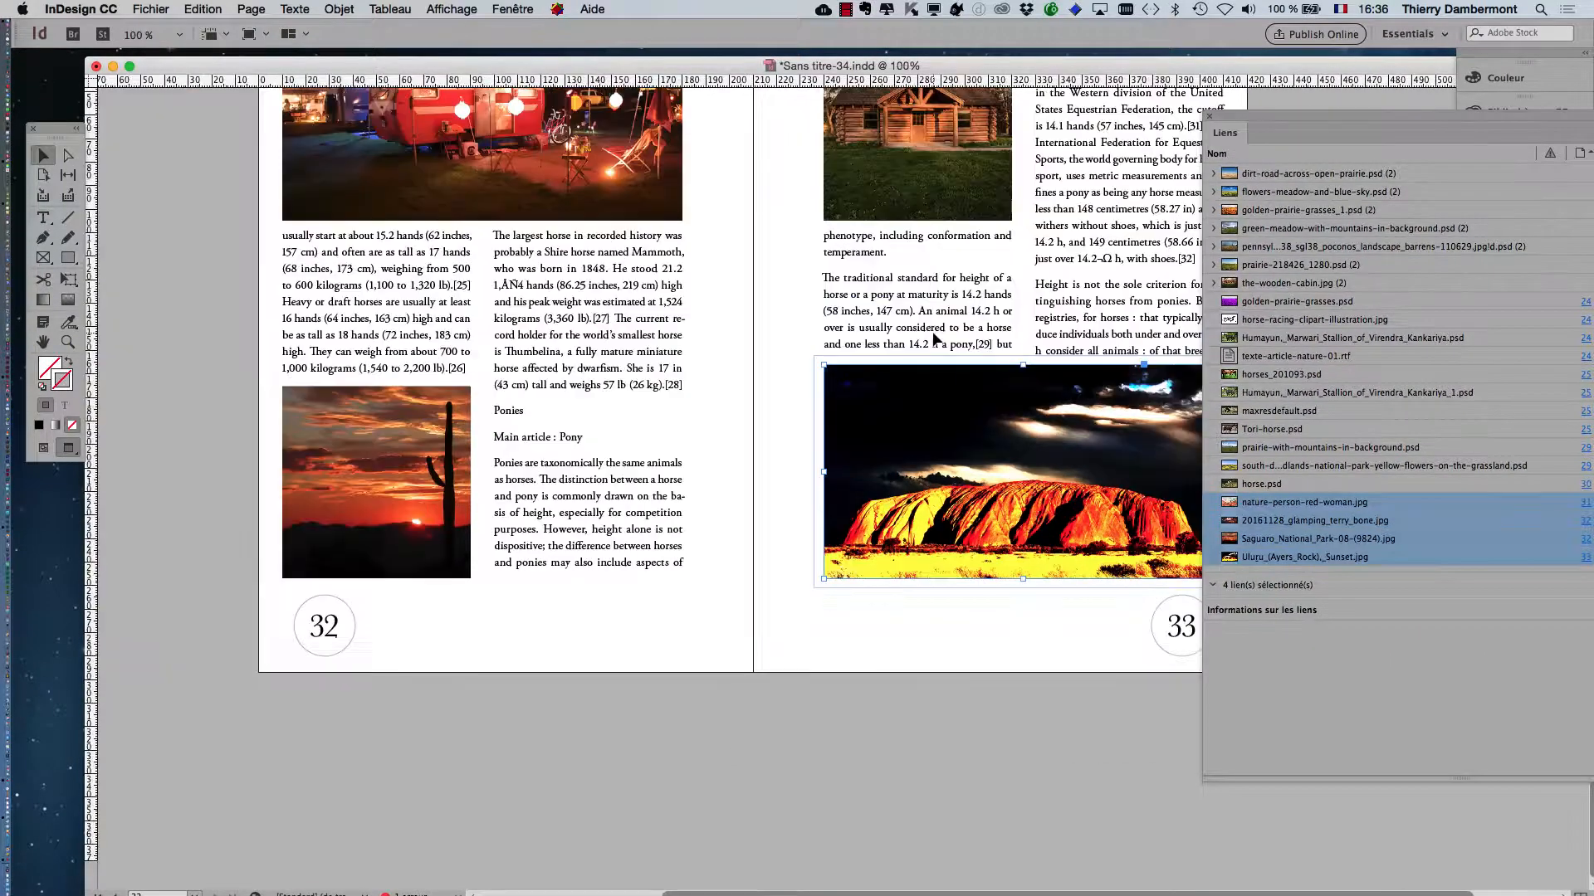
Step: Go to page 31, move the Liens panel clear of it, and identify the links of the red-rock and wooden-cabin photos
key("super+minus")
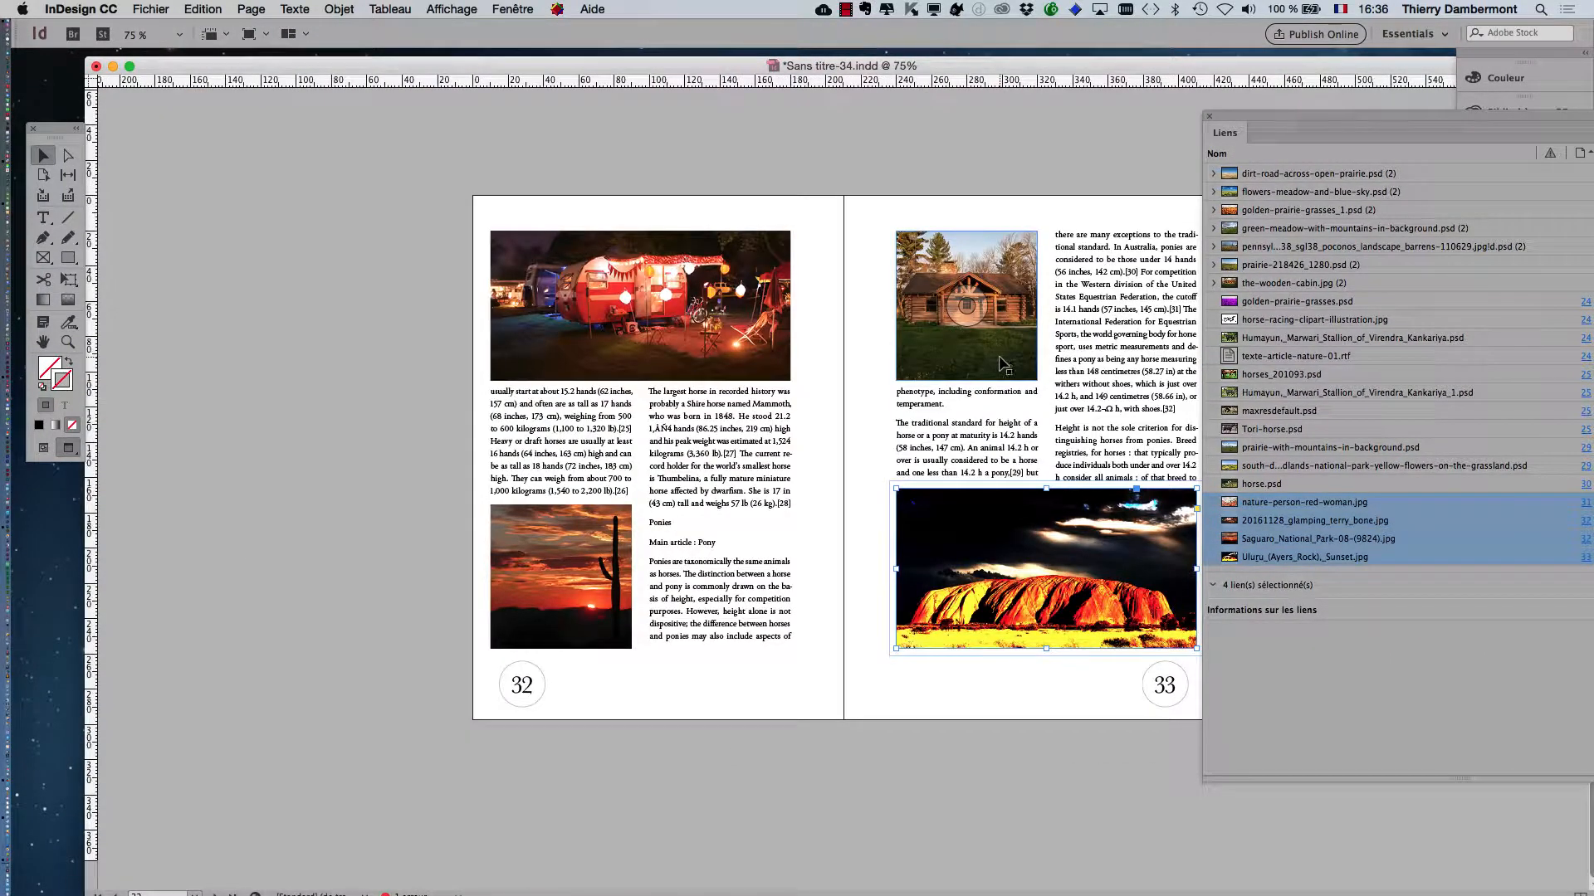
scroll(999, 356, "up", 10)
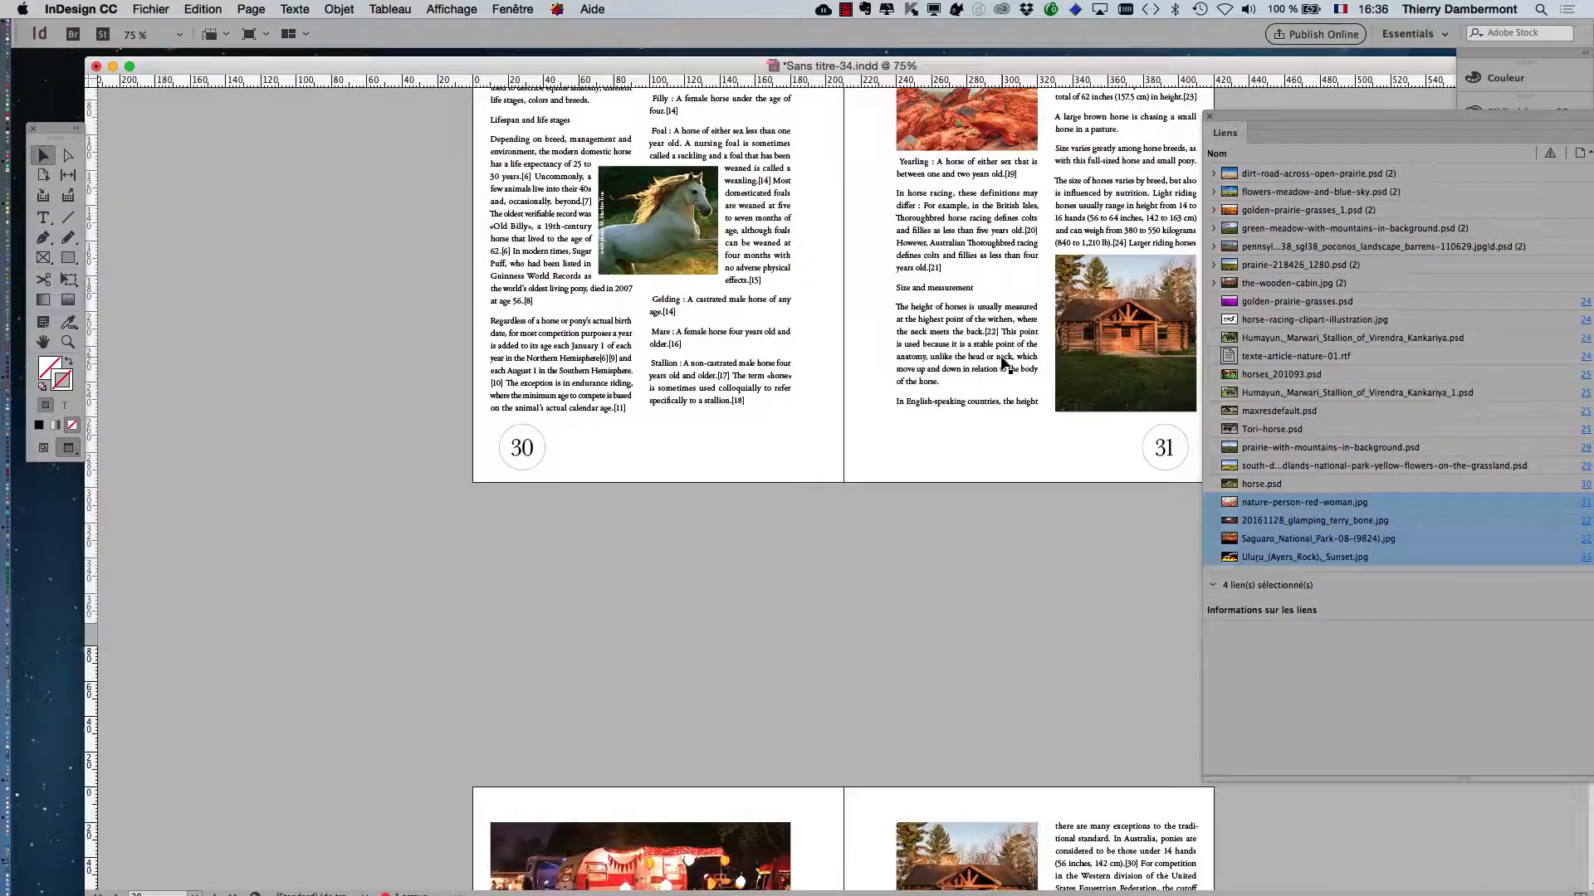
scroll(1004, 362, "down", 2)
scroll(1004, 362, "up", 5)
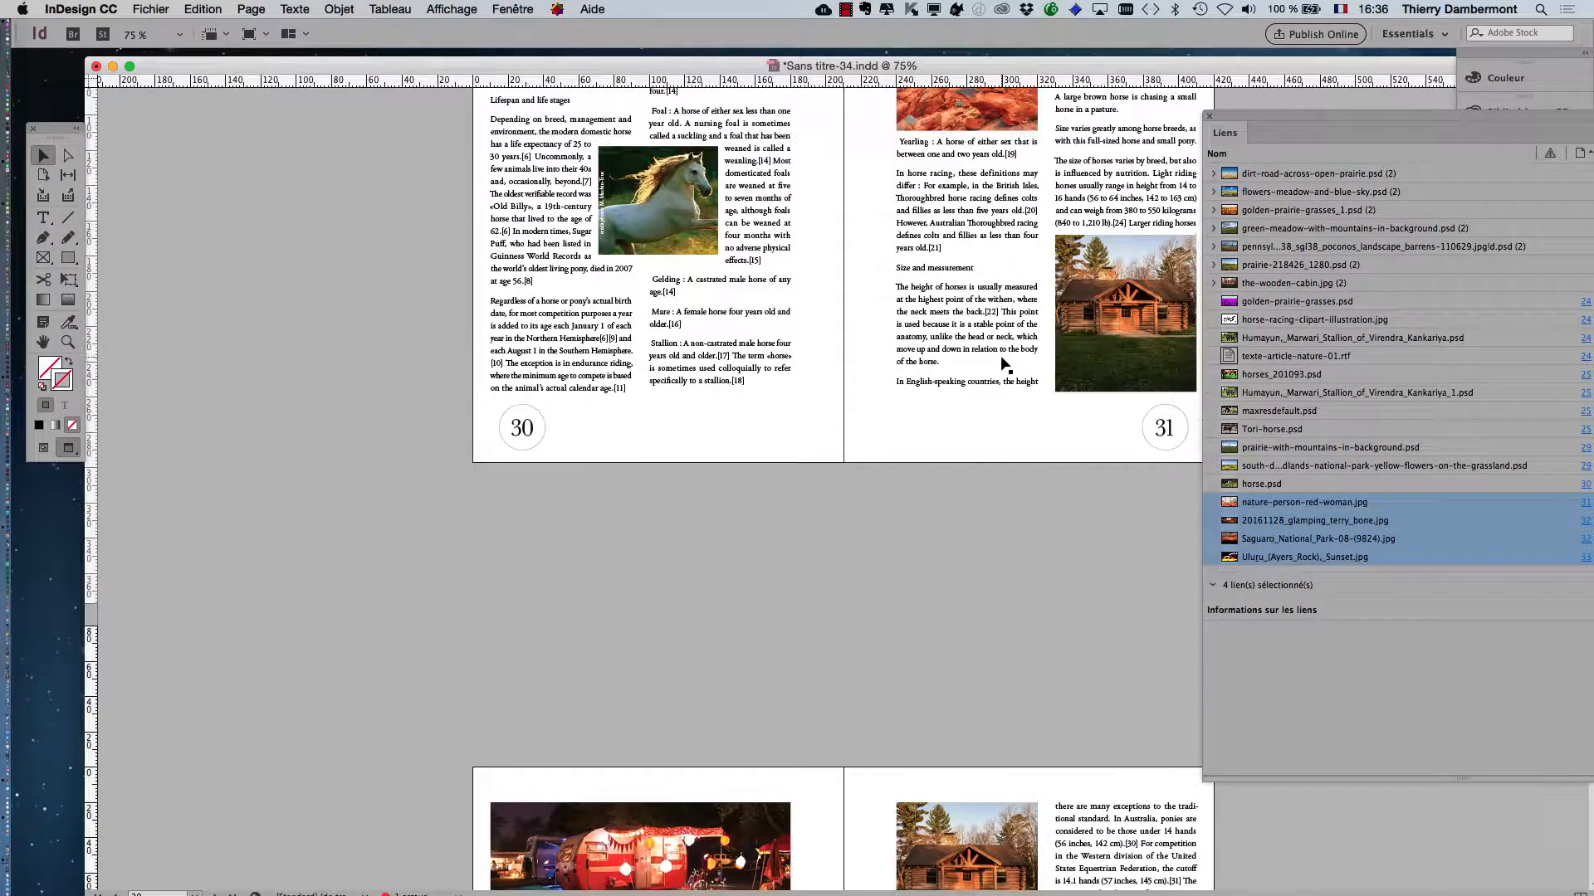
scroll(1004, 363, "down", 1)
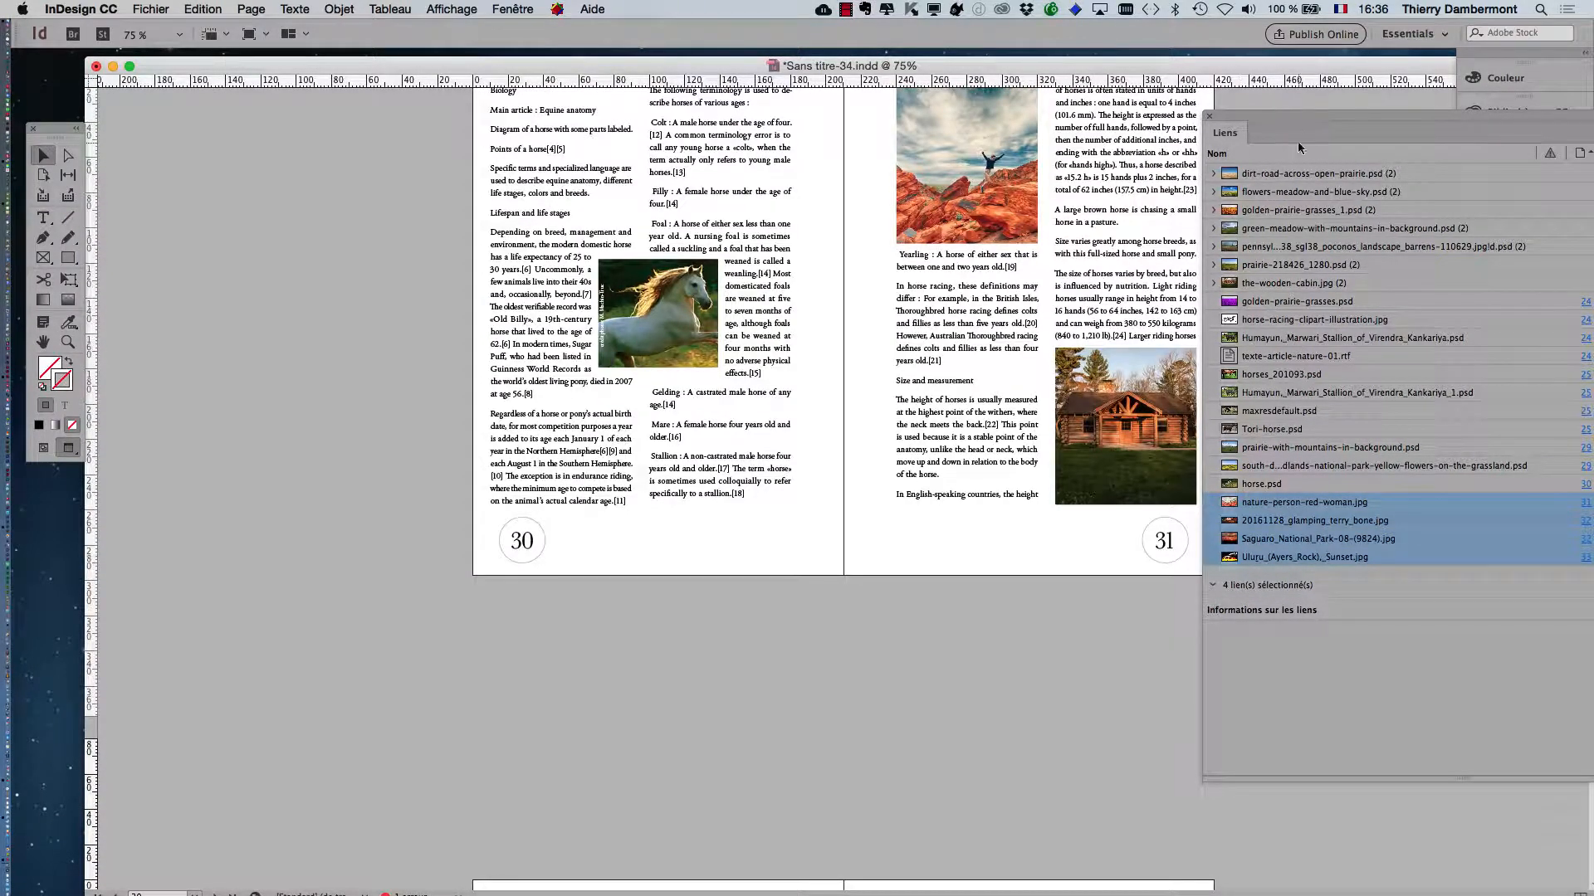
left_click_drag(1278, 118, 303, 122)
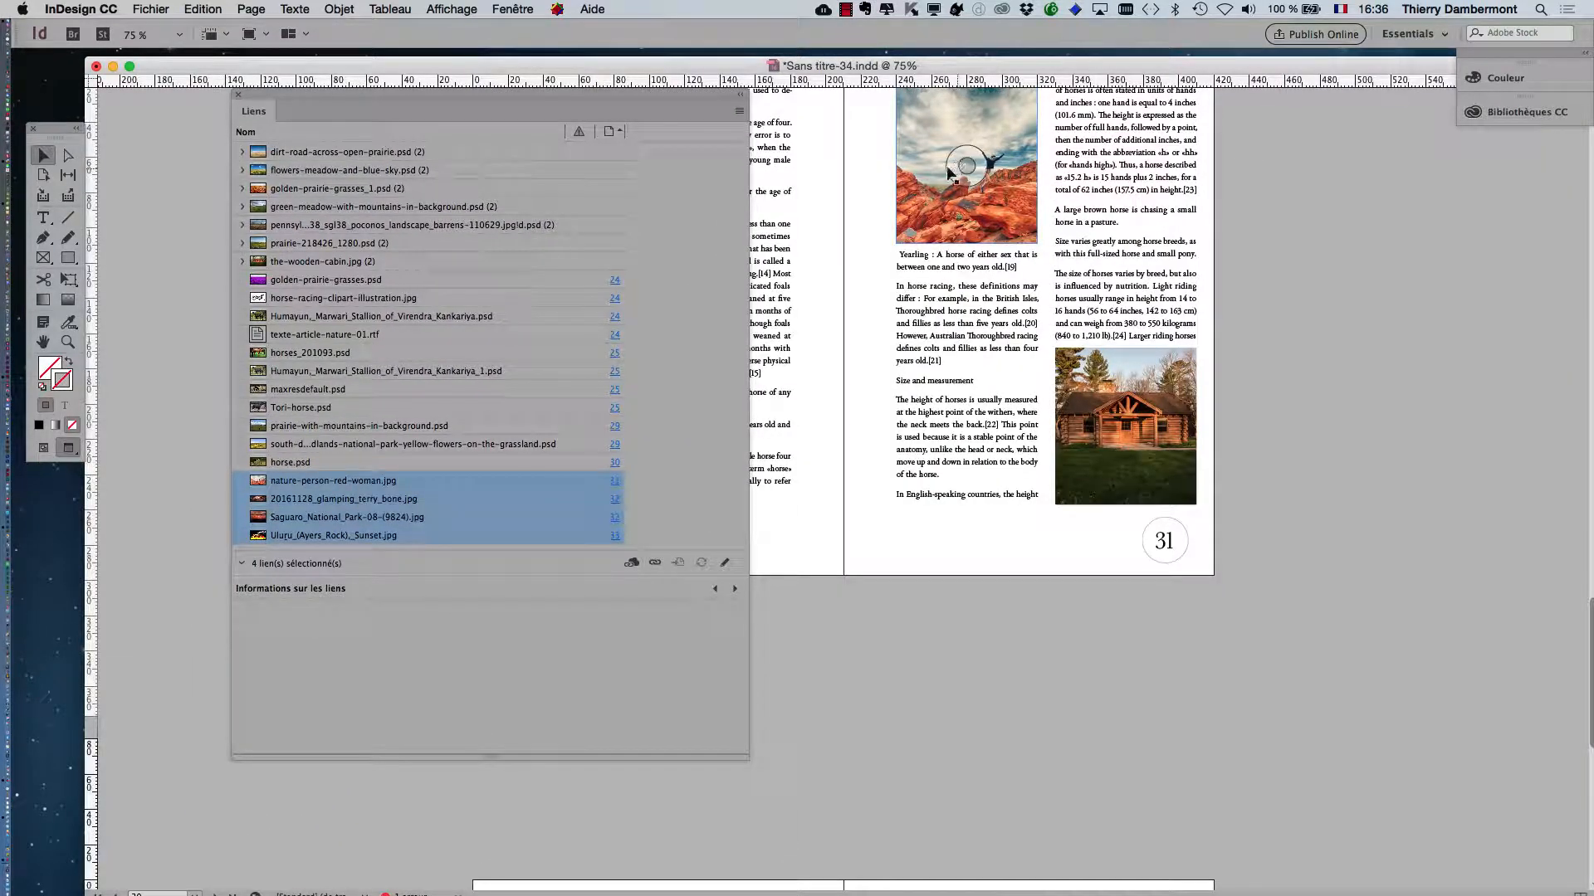
left_click(940, 126)
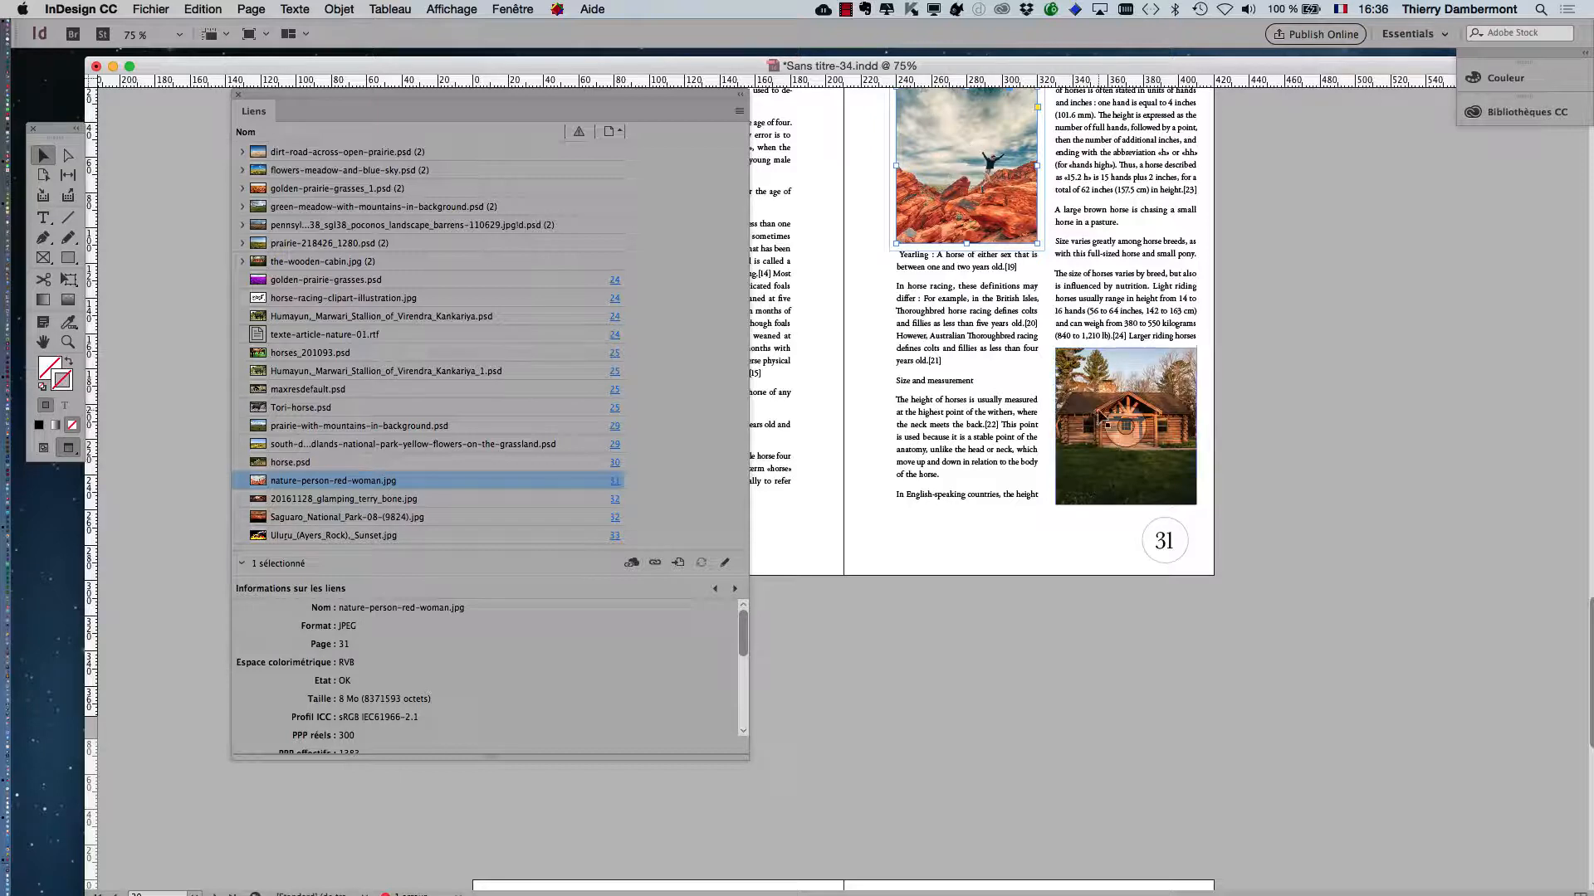
left_click(1099, 415)
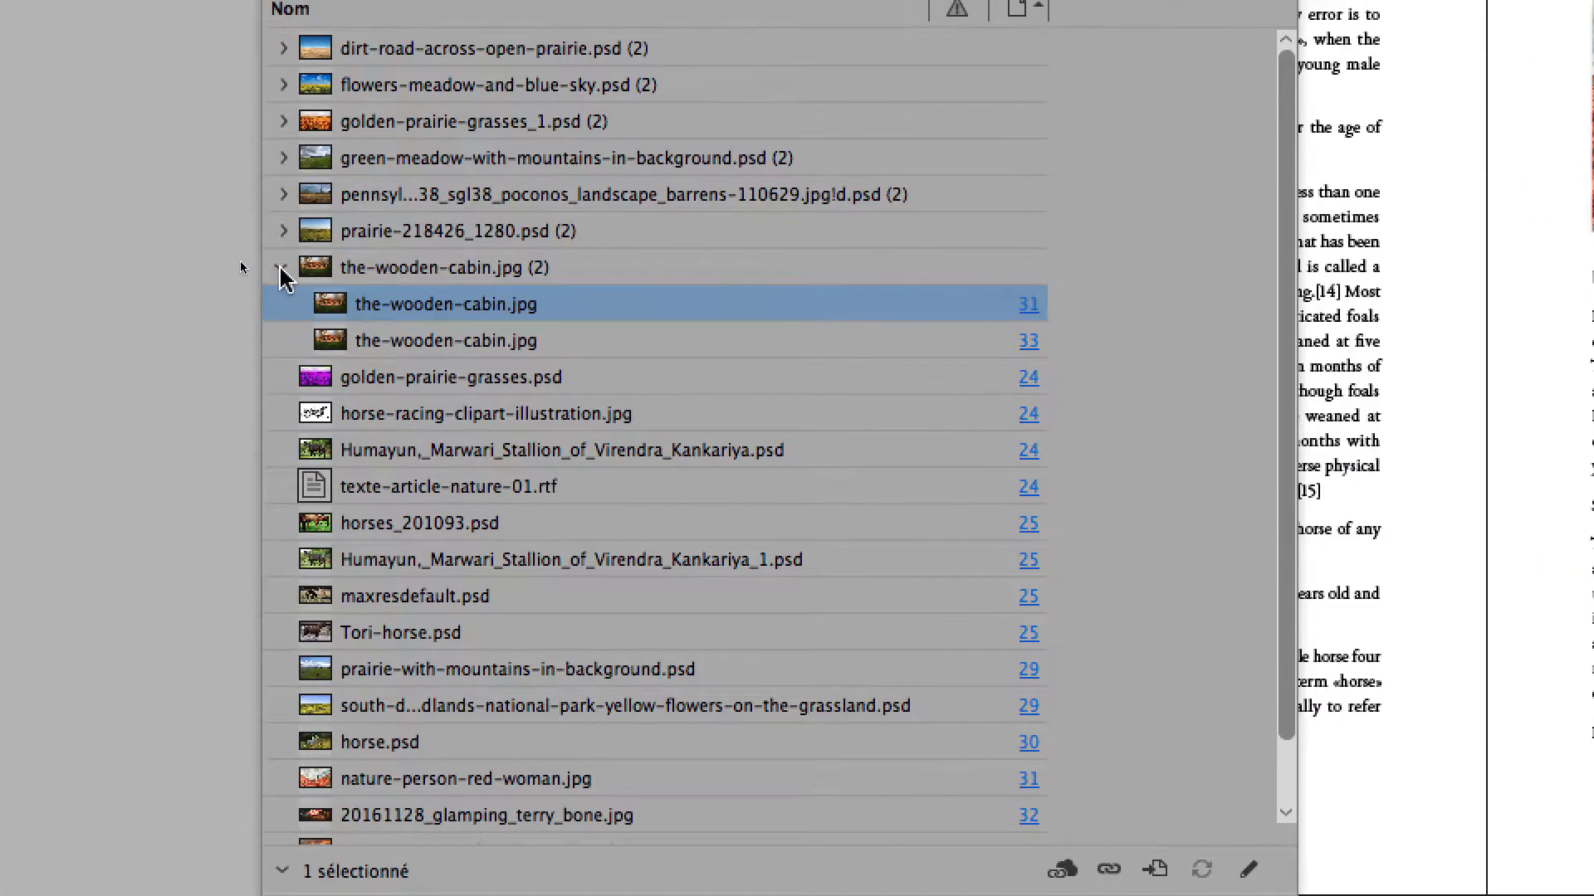
Step: Expand and collapse the the-wooden-cabin.jpg link group to examine its instances on pages 31 and 33
left_click(103, 239)
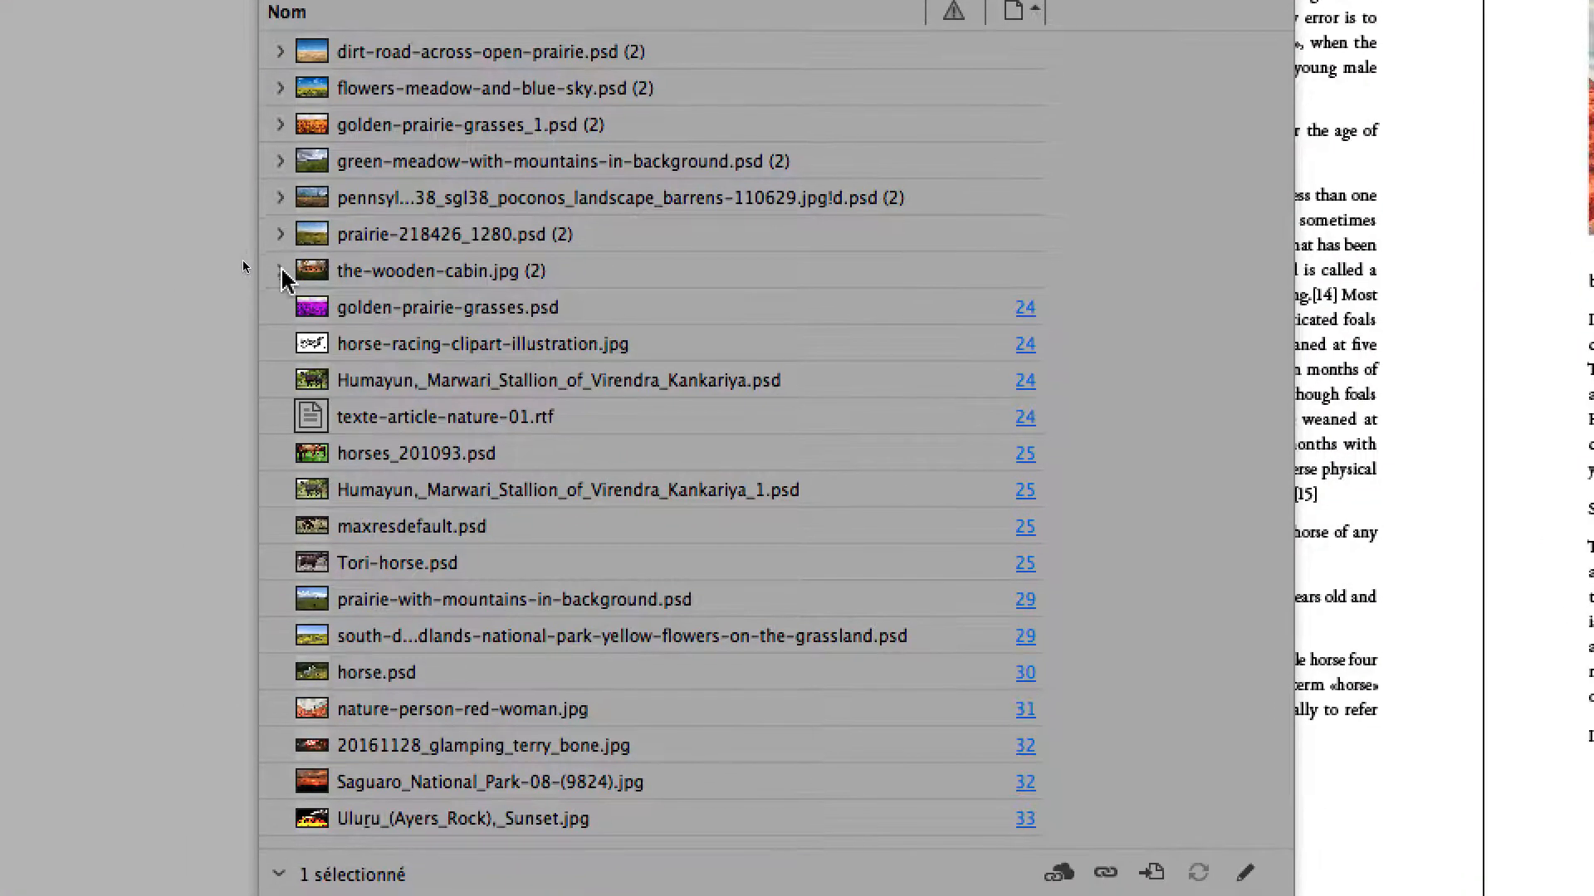
left_click(280, 271)
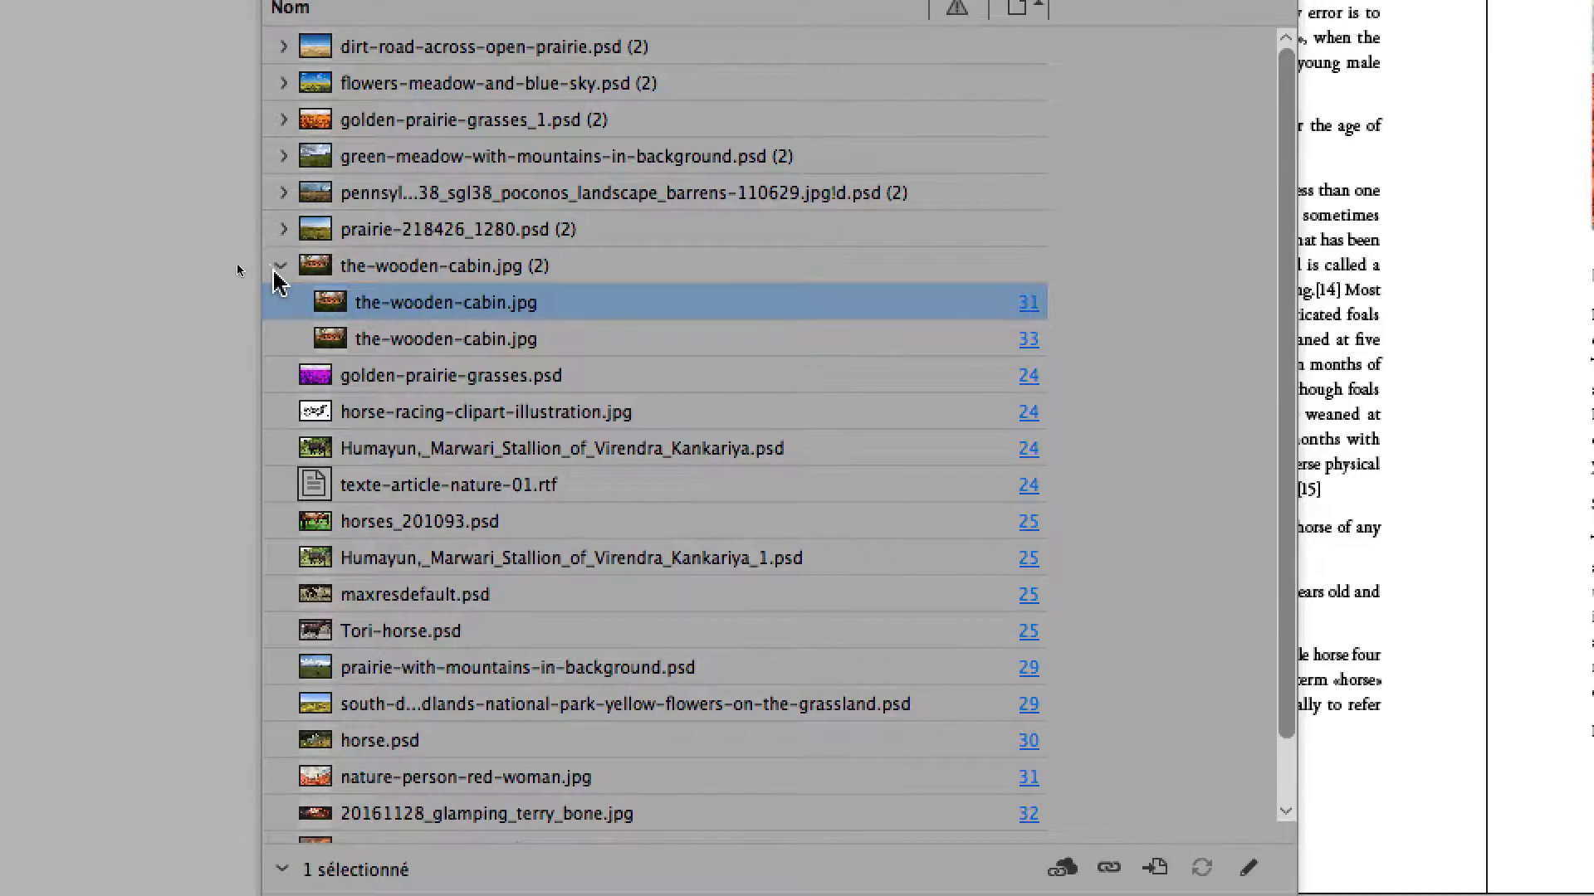
left_click(279, 267)
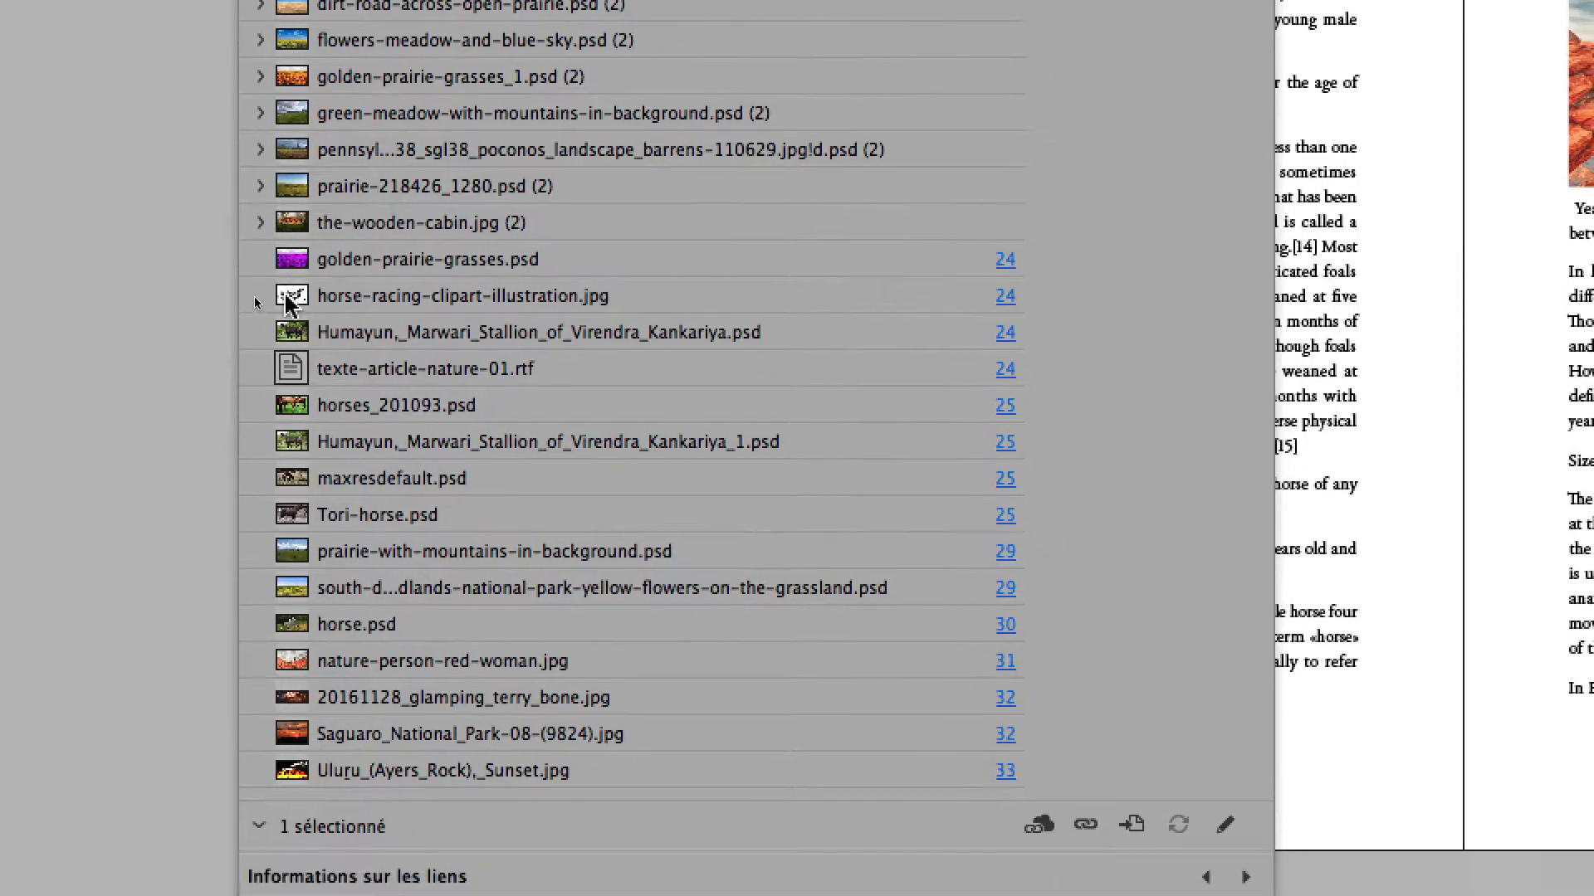
left_click(275, 222)
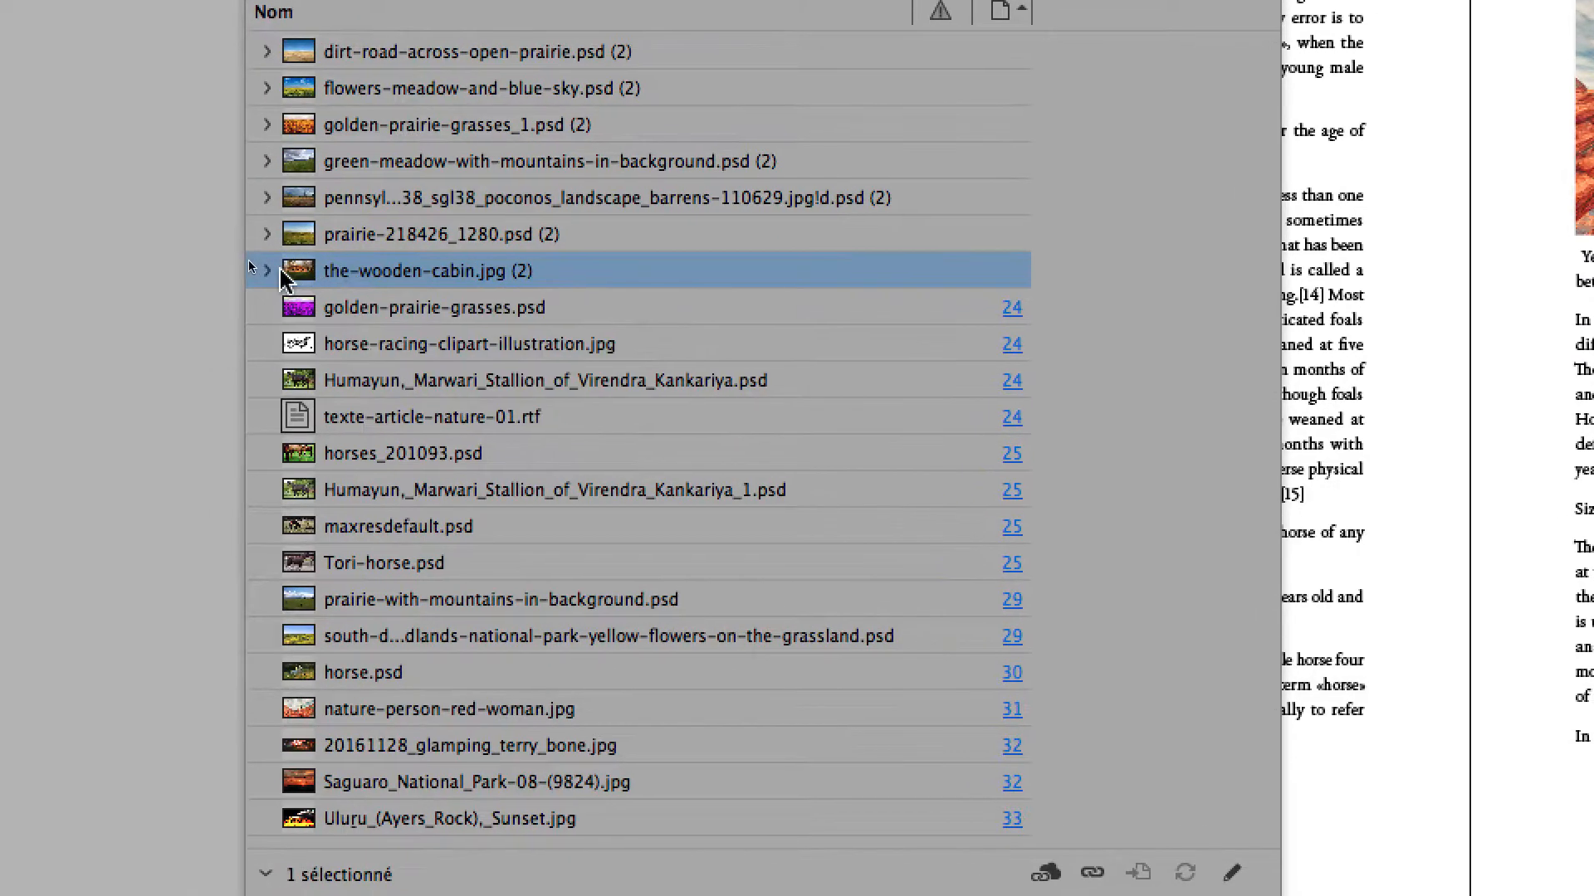
left_click(271, 270)
left_click(352, 305)
left_click(352, 345, "shift")
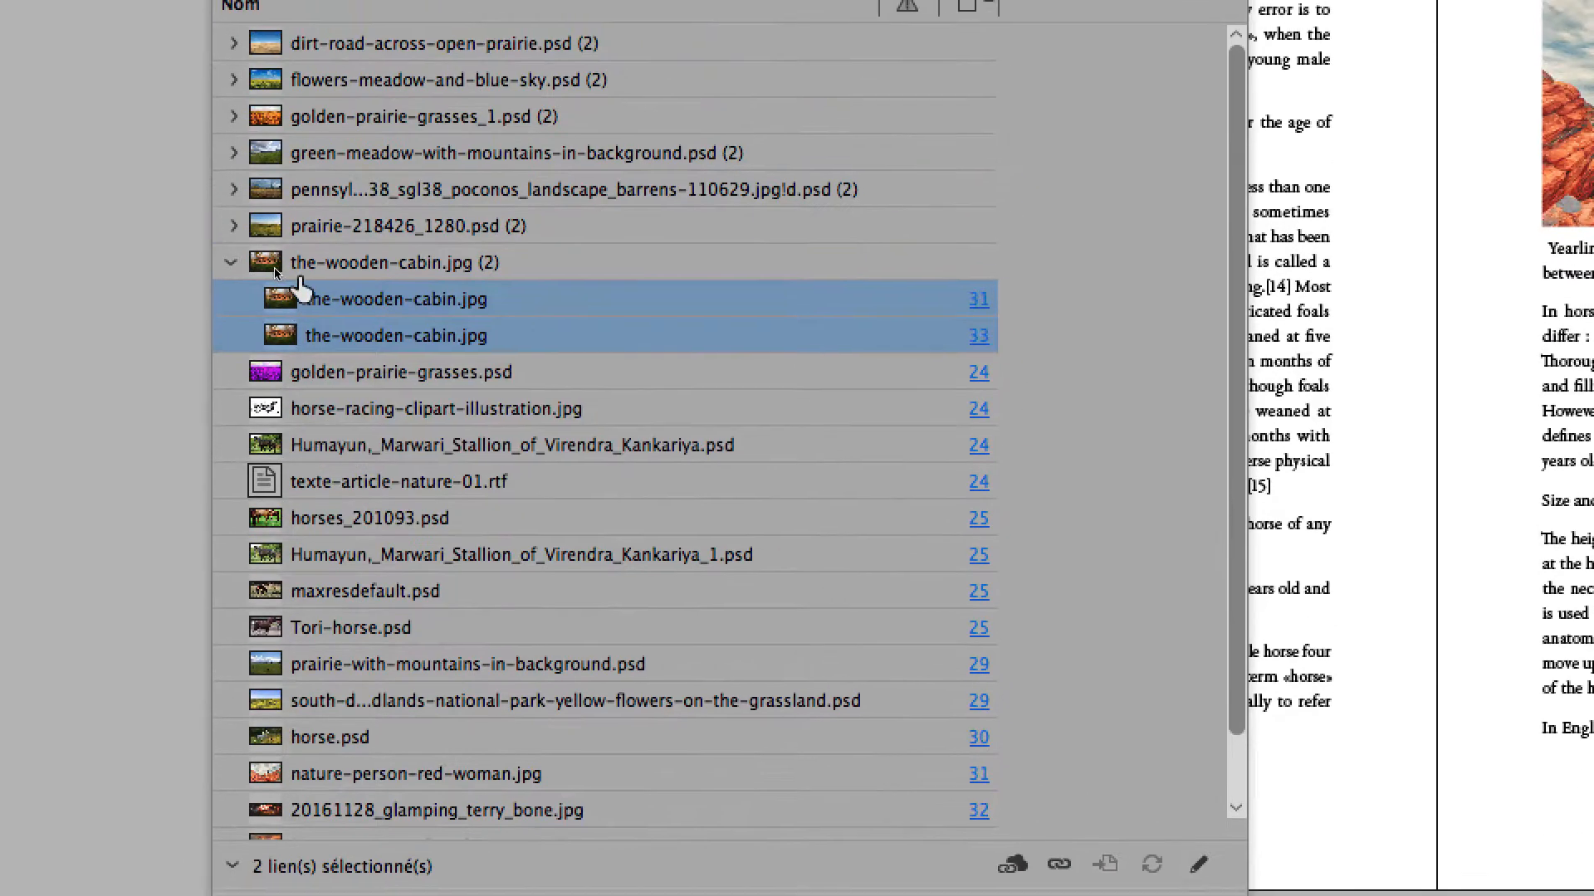
left_click(227, 103)
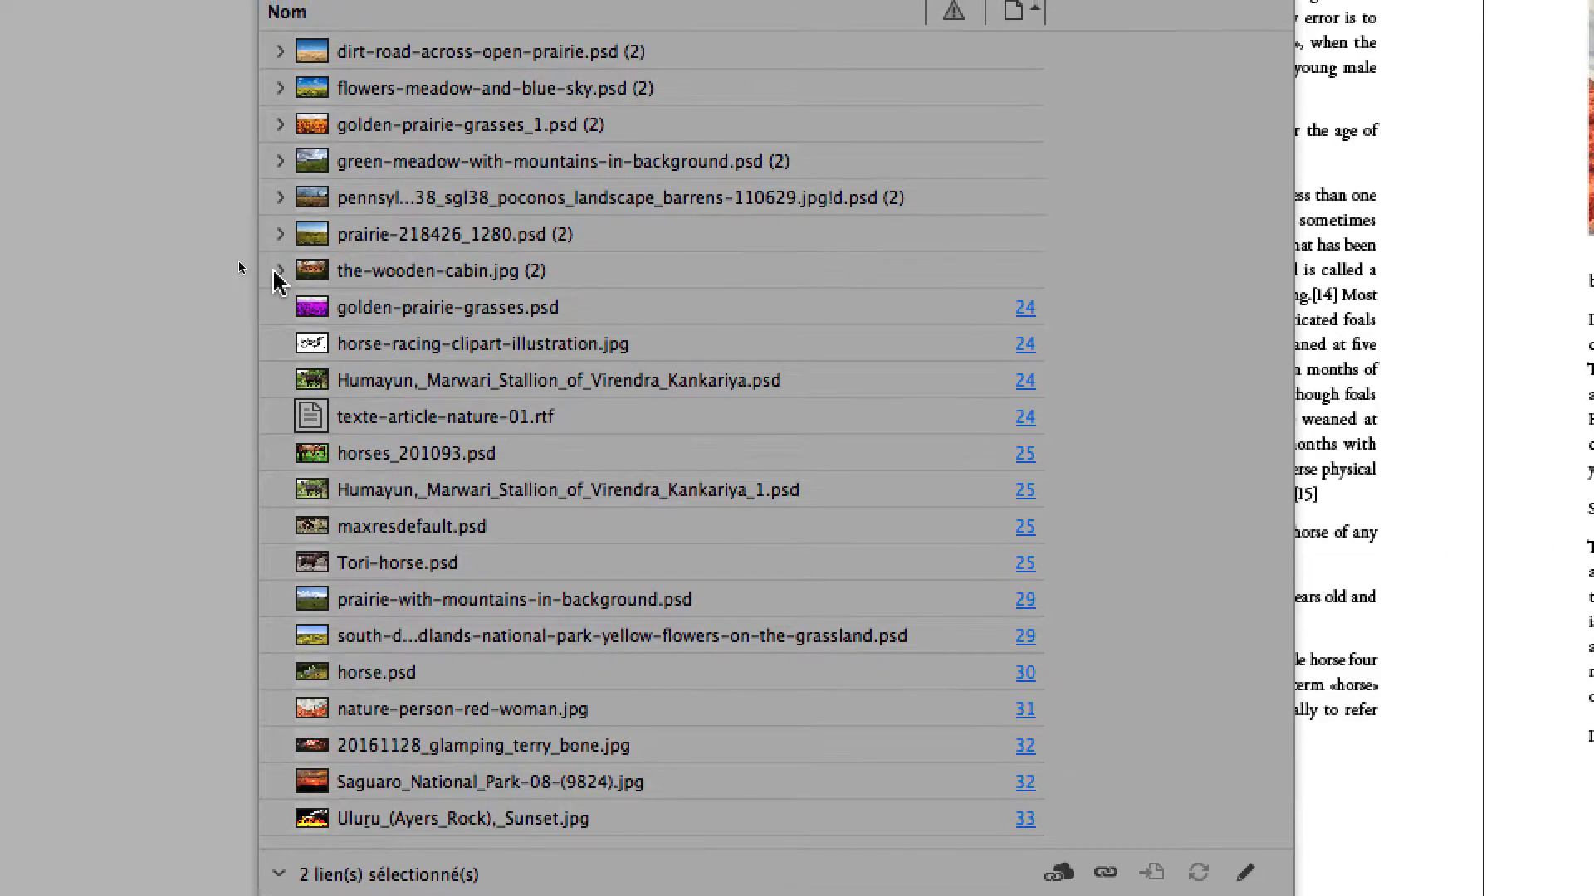
left_click(244, 264)
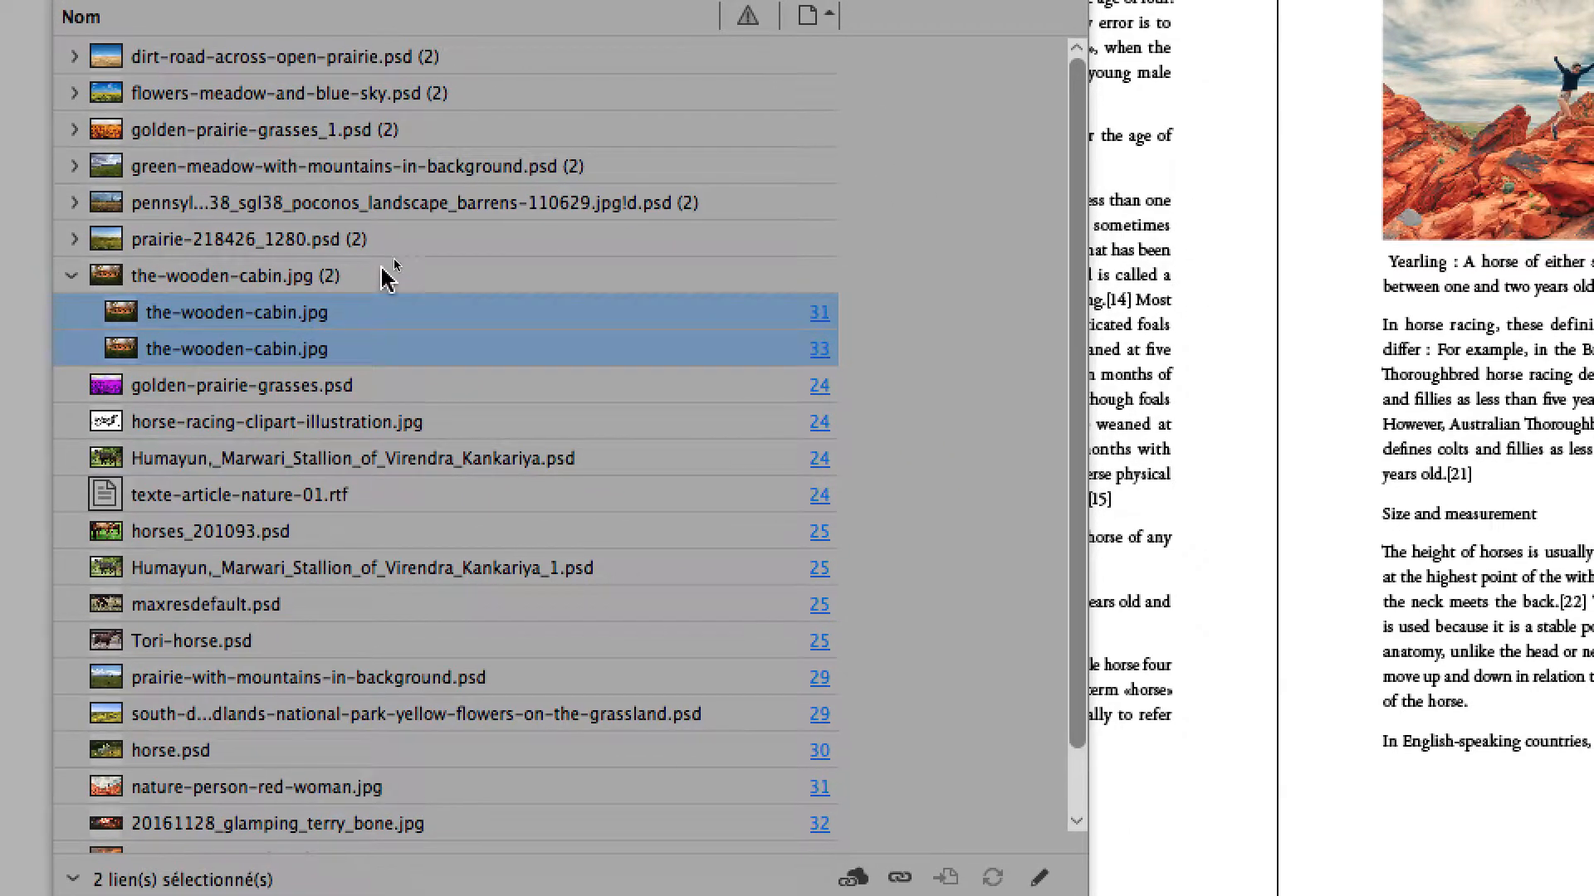
Step: Select both the-wooden-cabin.jpg instances together with the four JPG links from nature-person-red-woman.jpg through Uluru_(Ayers_Rock),_Sunset.jpg
left_click(413, 261)
left_click(408, 296)
left_click(400, 334, "shift")
scroll(330, 614, "down", 2)
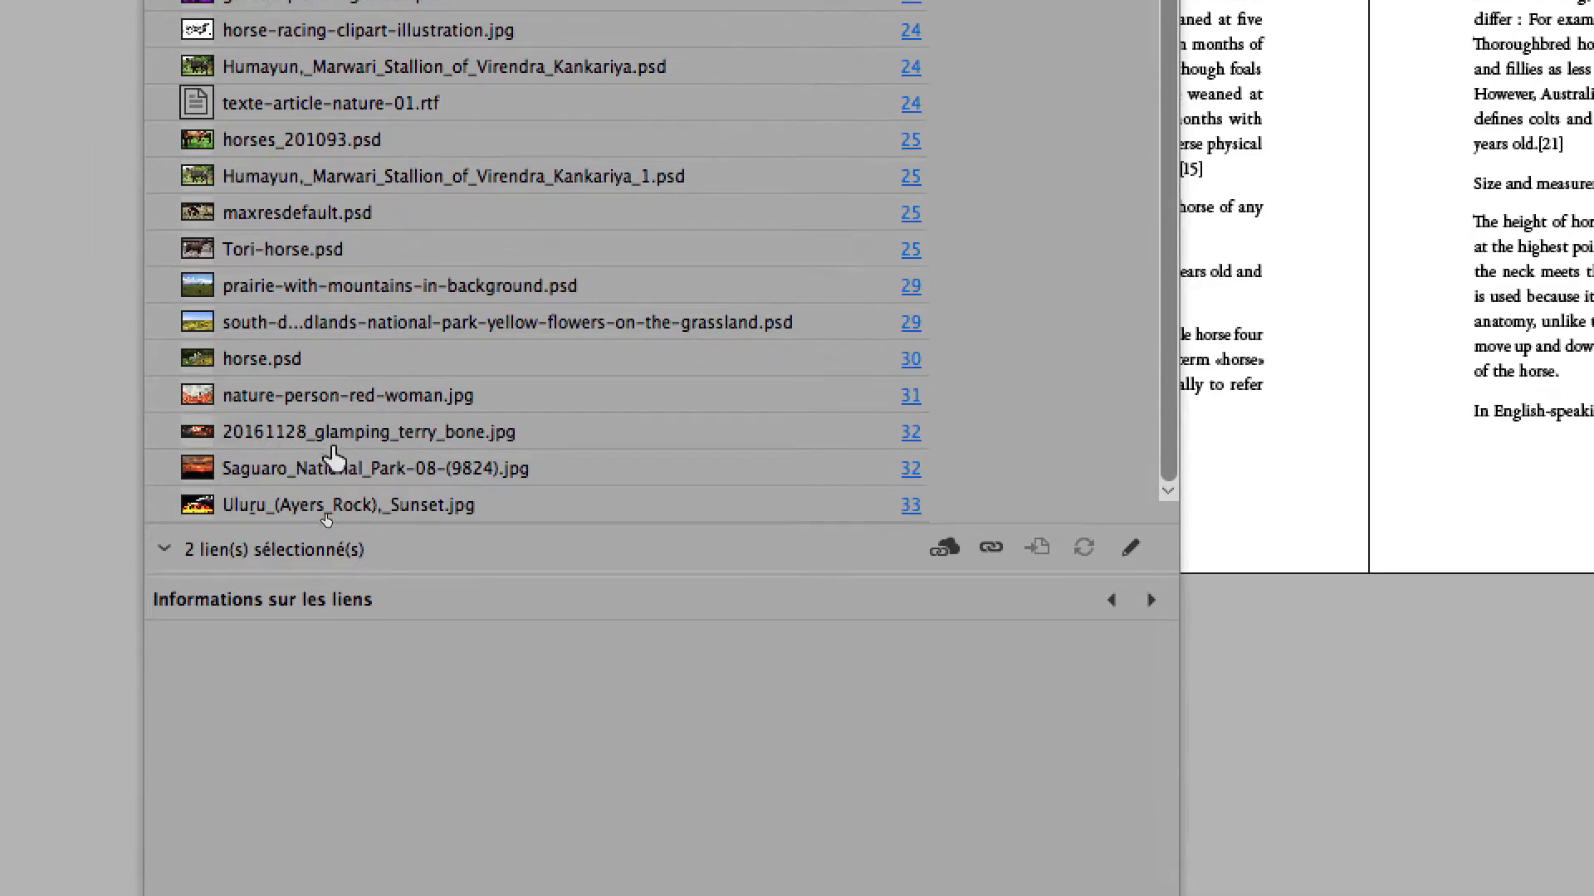
left_click(330, 561, "super")
left_click(327, 525, "super")
left_click(322, 488, "super")
left_click(344, 408, "super")
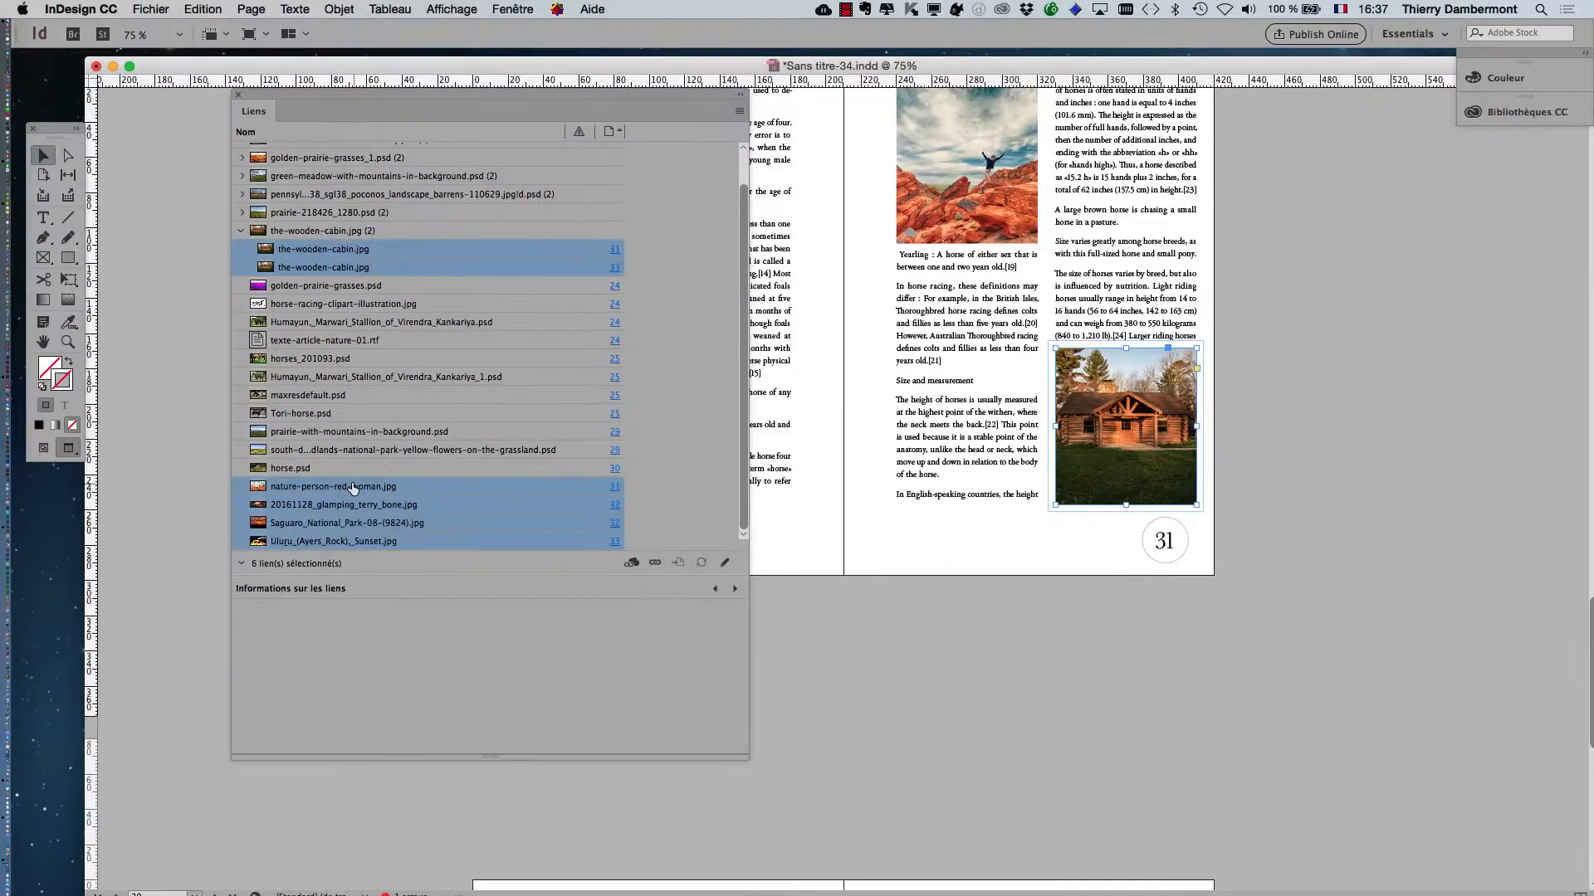
Step: Shorten the Liens panel and place it over page 30 so that page 31 stays uncovered
left_click_drag(384, 102, 1154, 105)
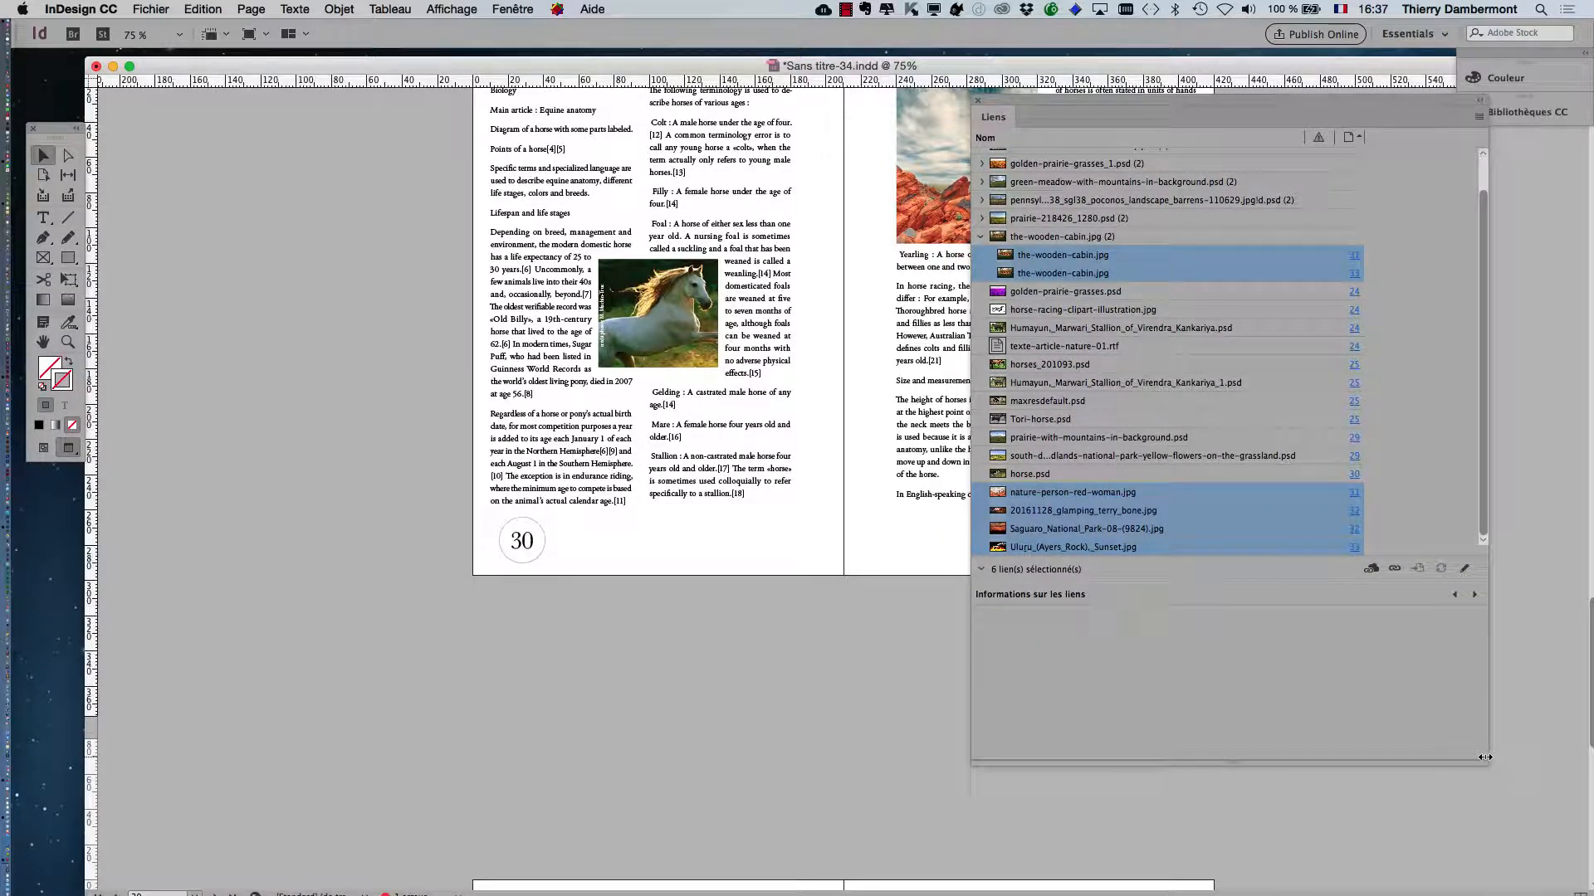
left_click_drag(1484, 762, 1476, 676)
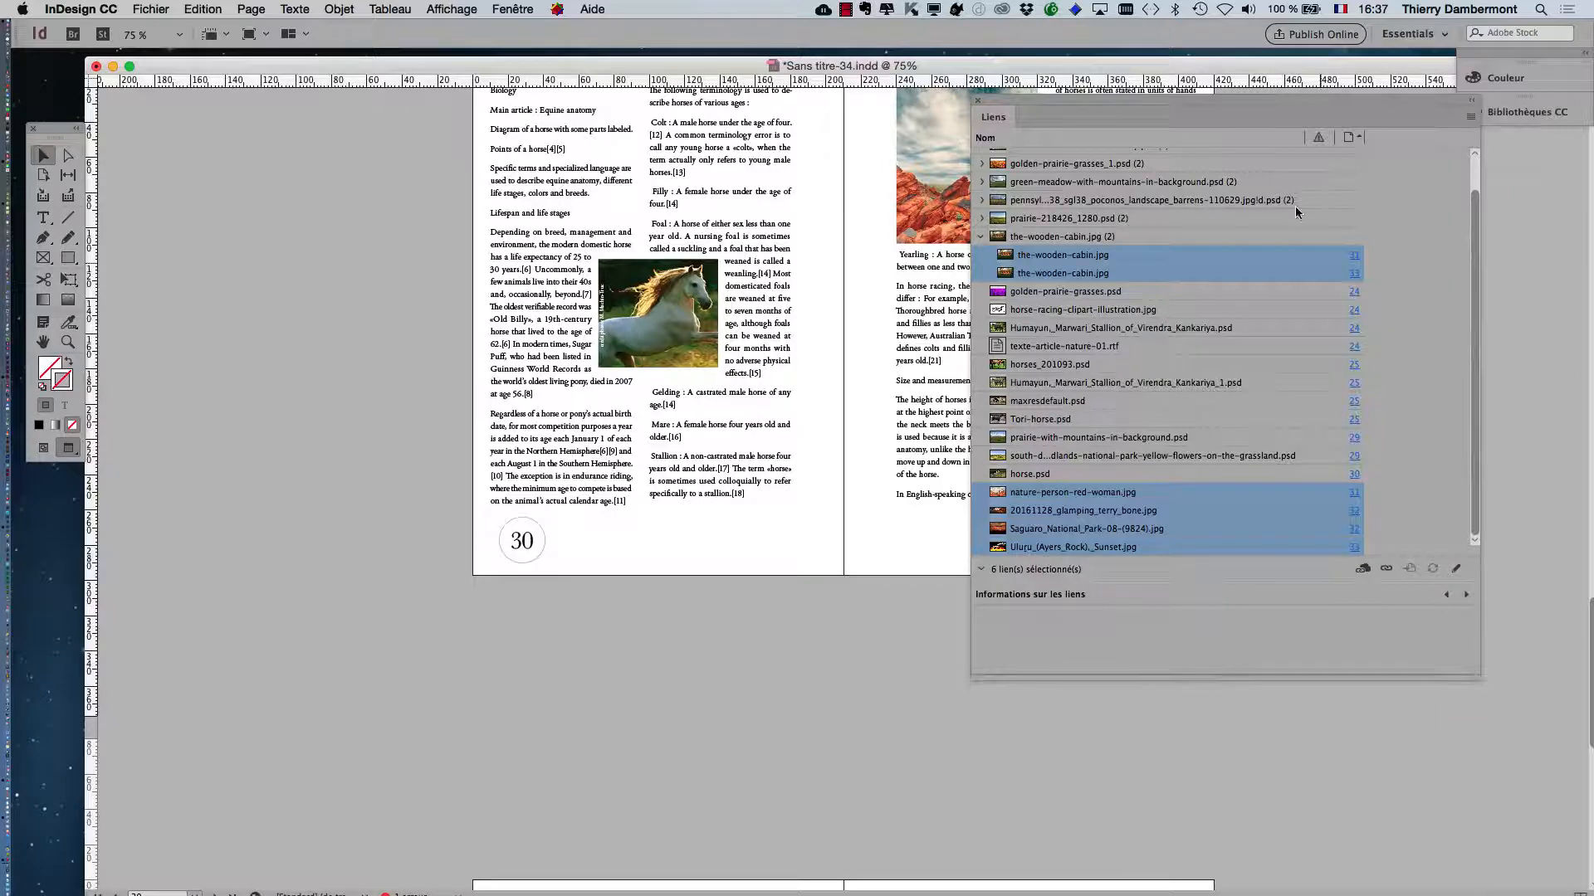
left_click_drag(1154, 104, 347, 137)
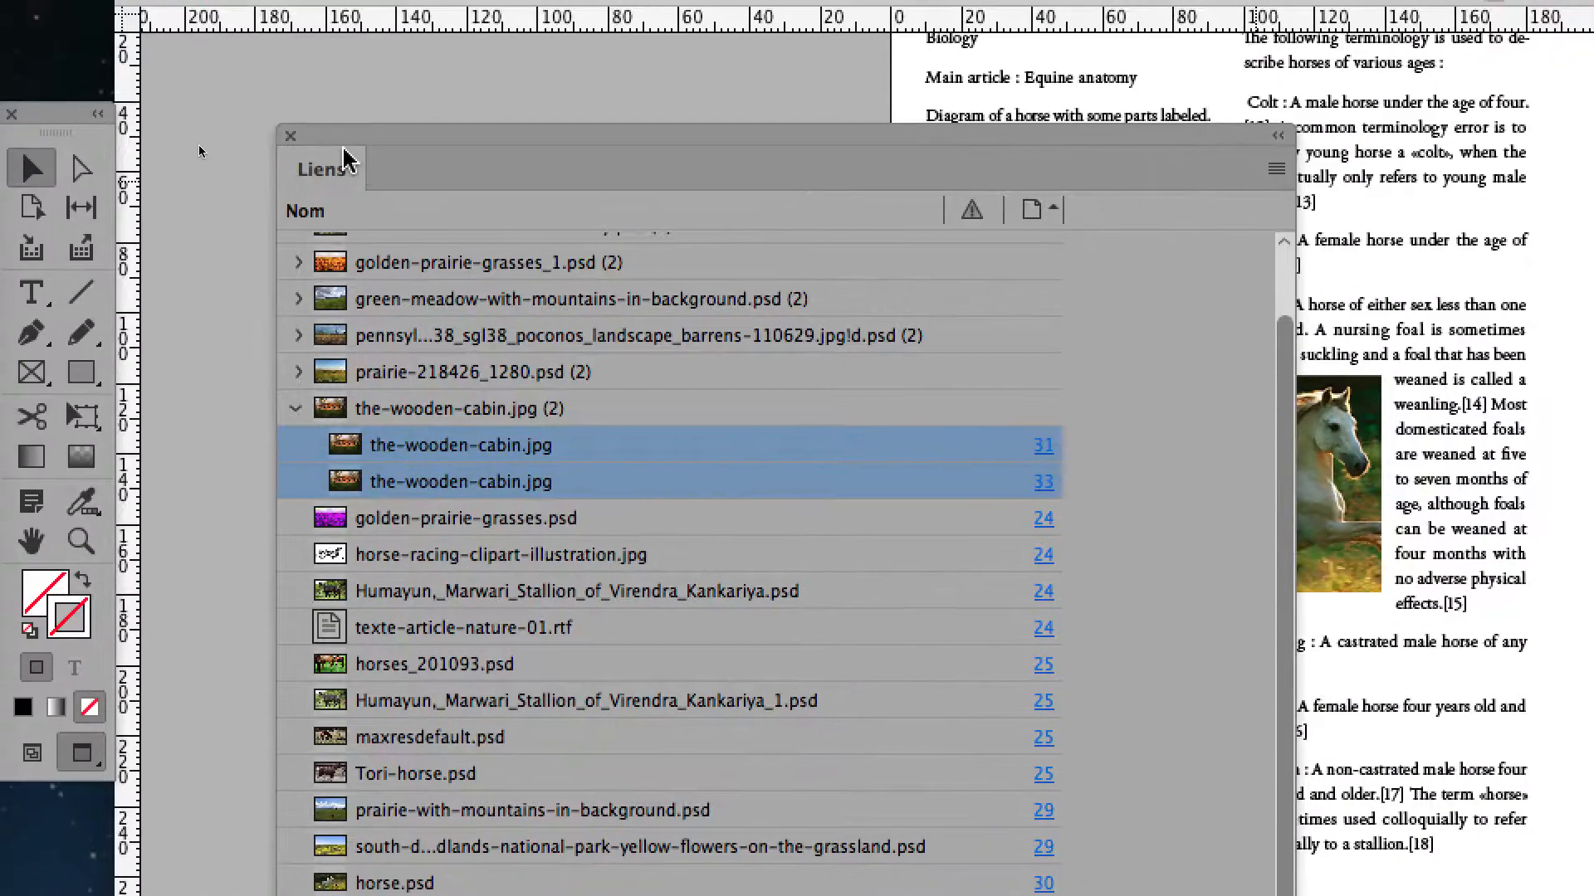
Step: Relink the selected JPG links to same-named files with the extension PSD and dismiss the resulting alert
left_click(1276, 169)
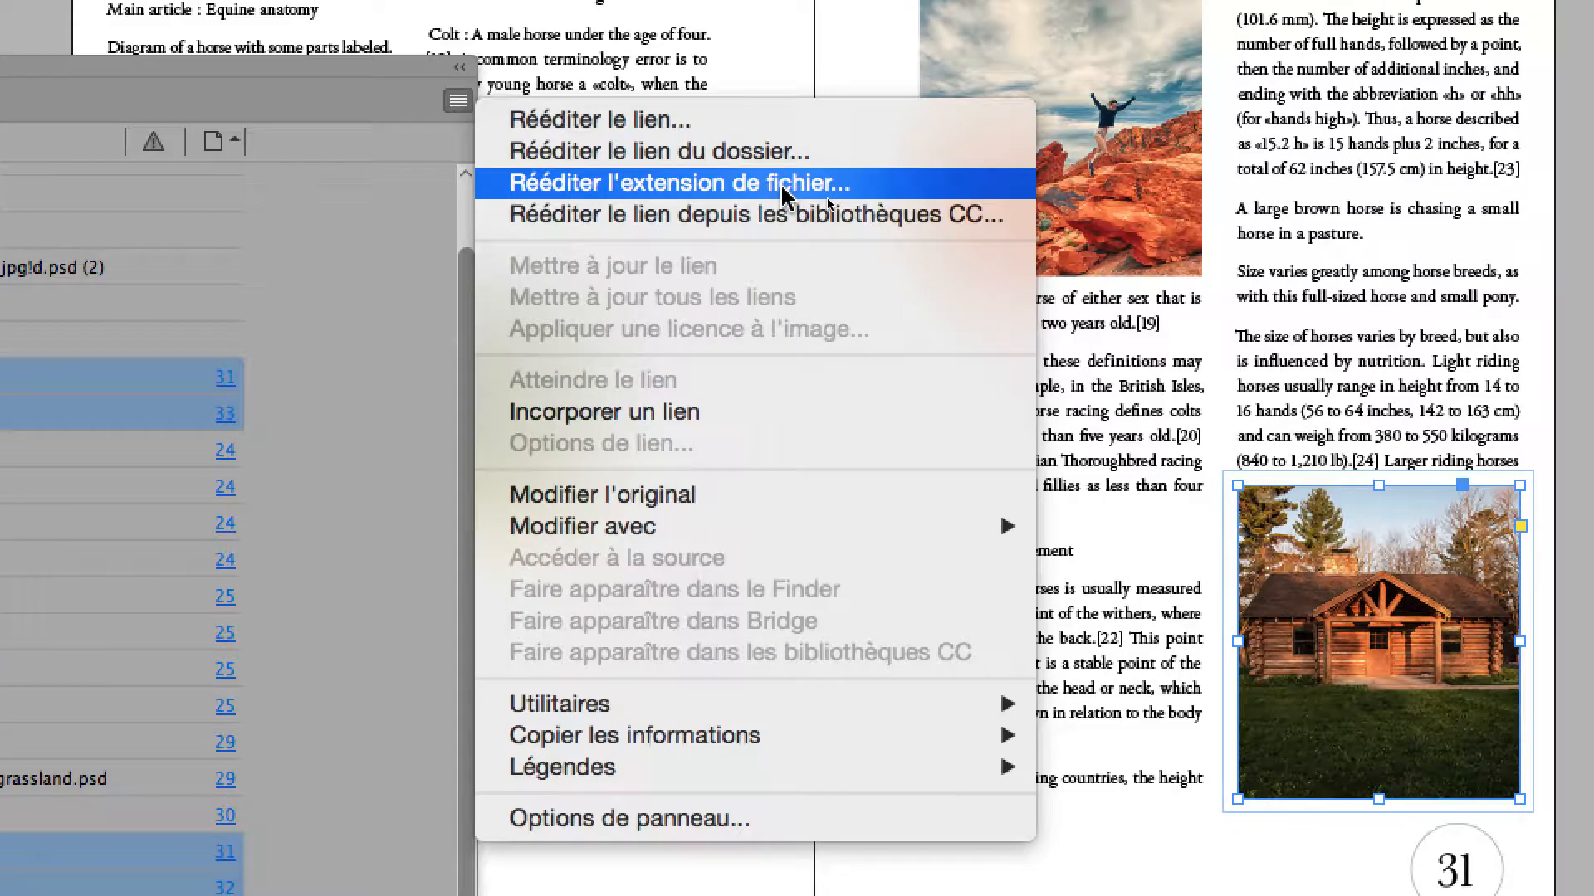
left_click(782, 186)
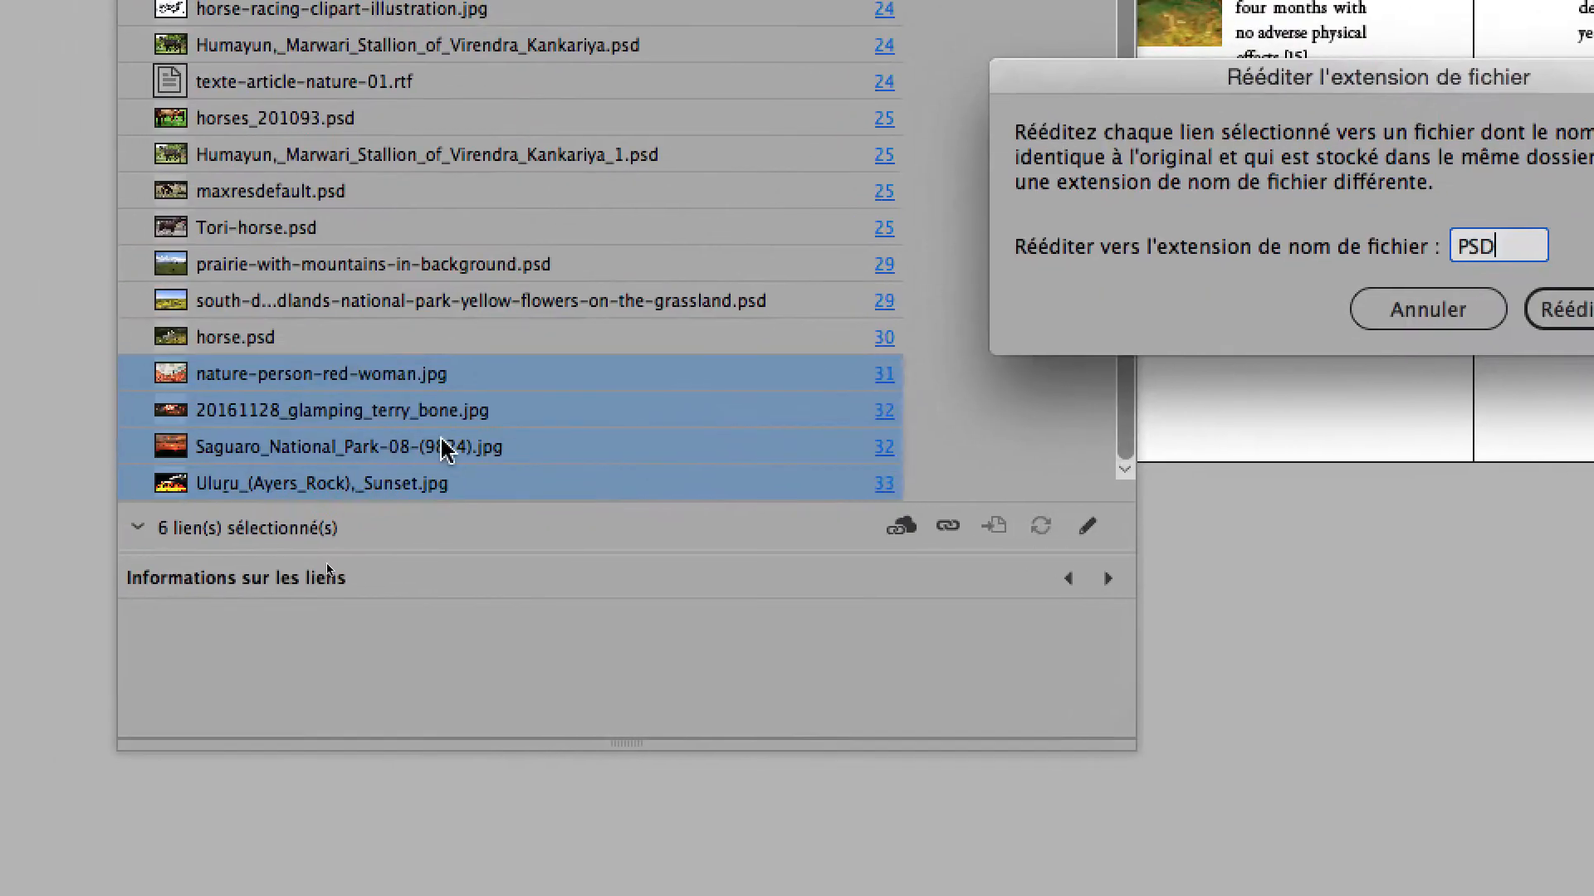
key("alt+super+equal")
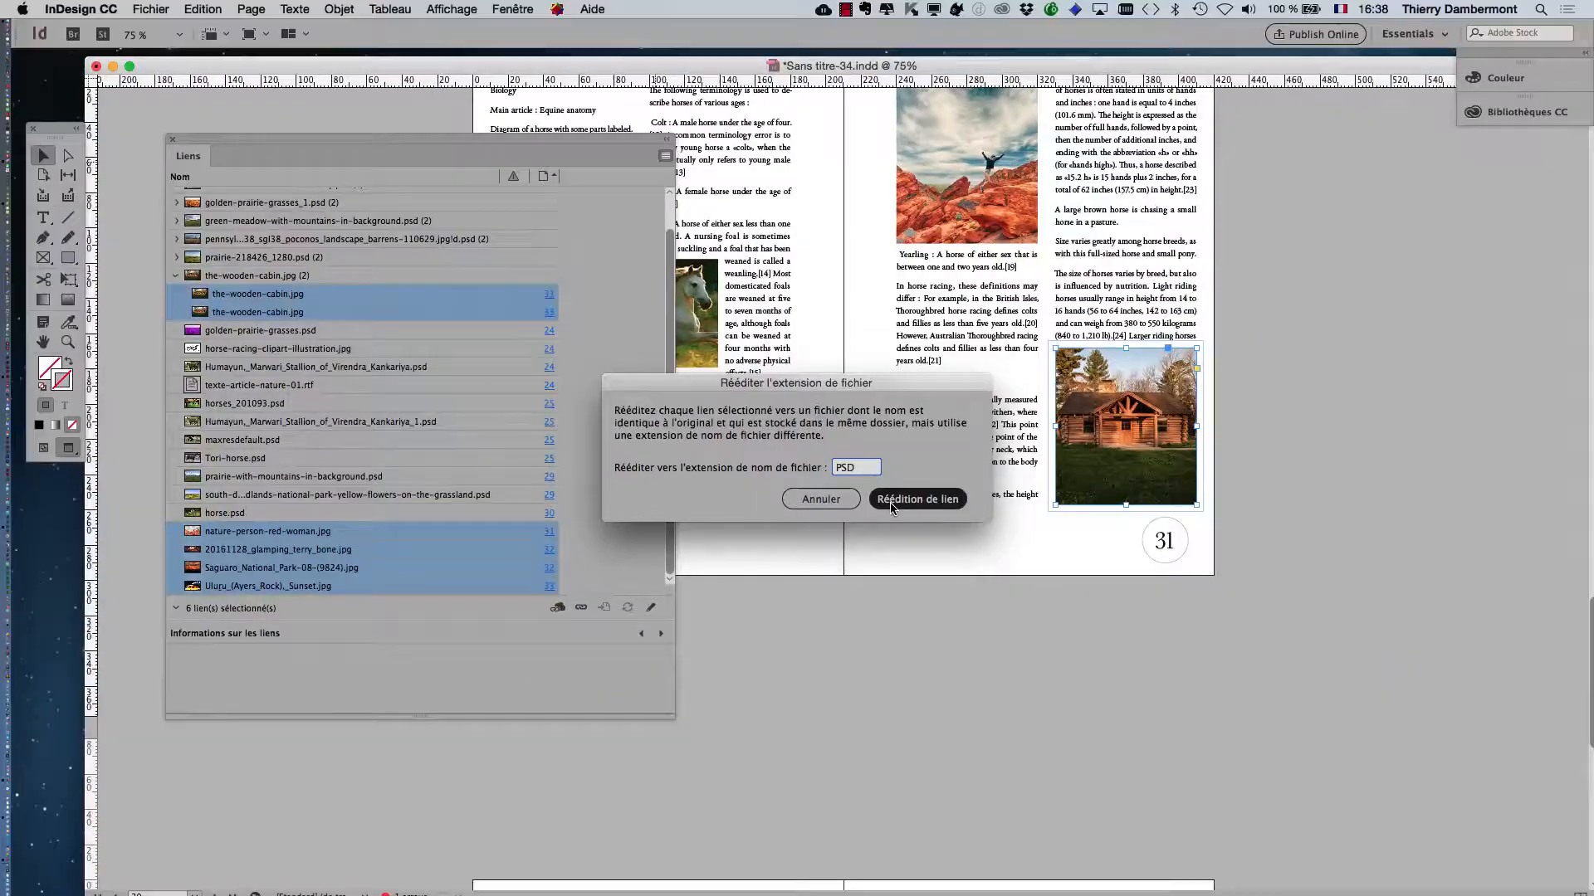
left_click(892, 501)
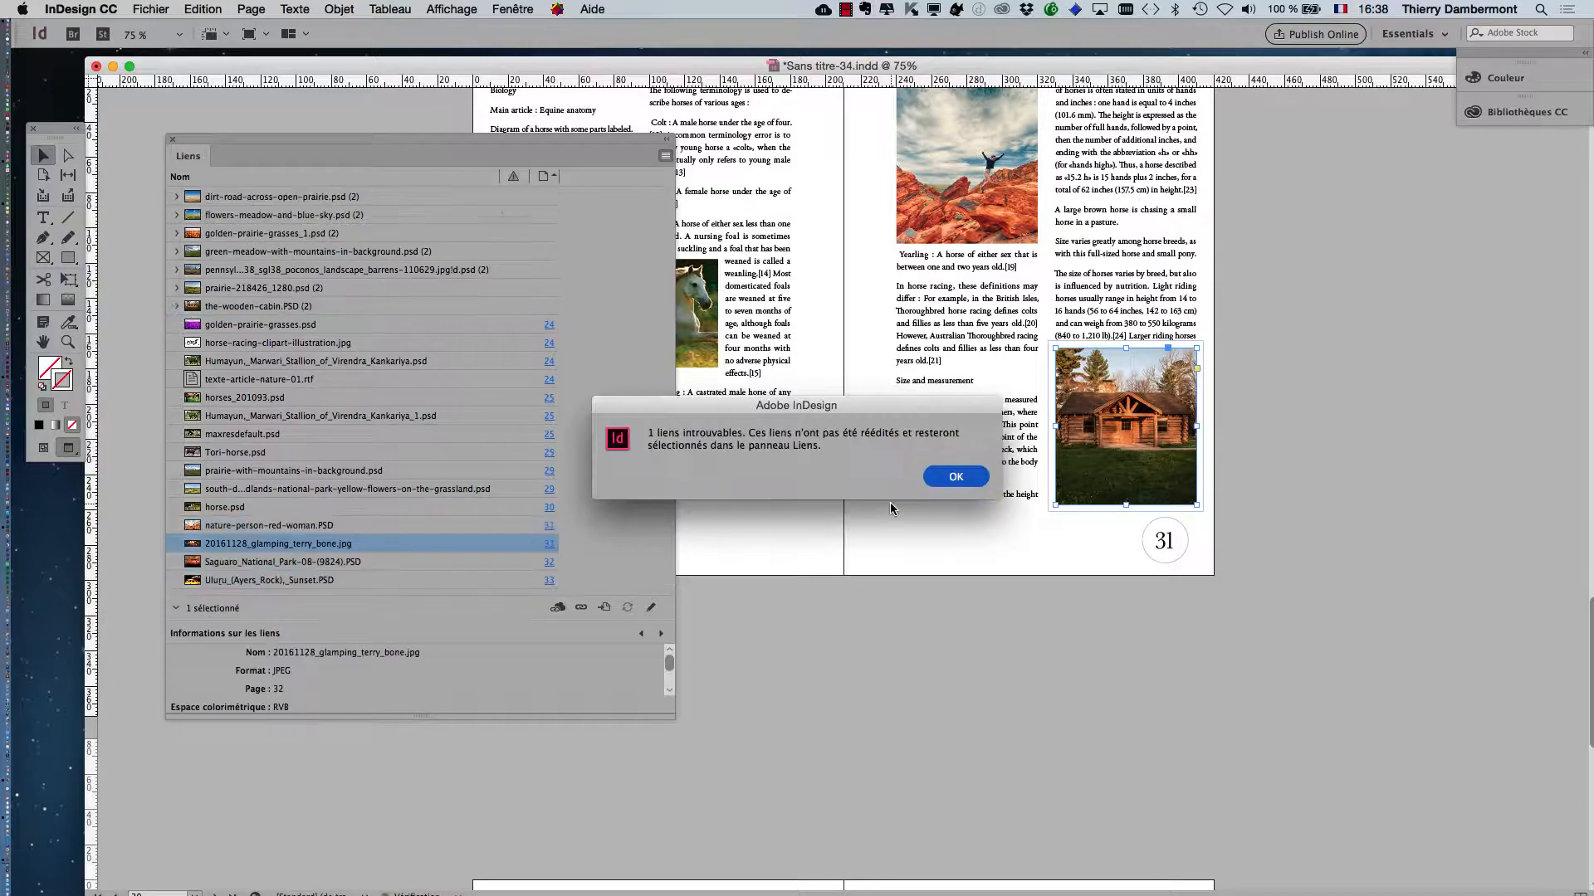
left_click(956, 478)
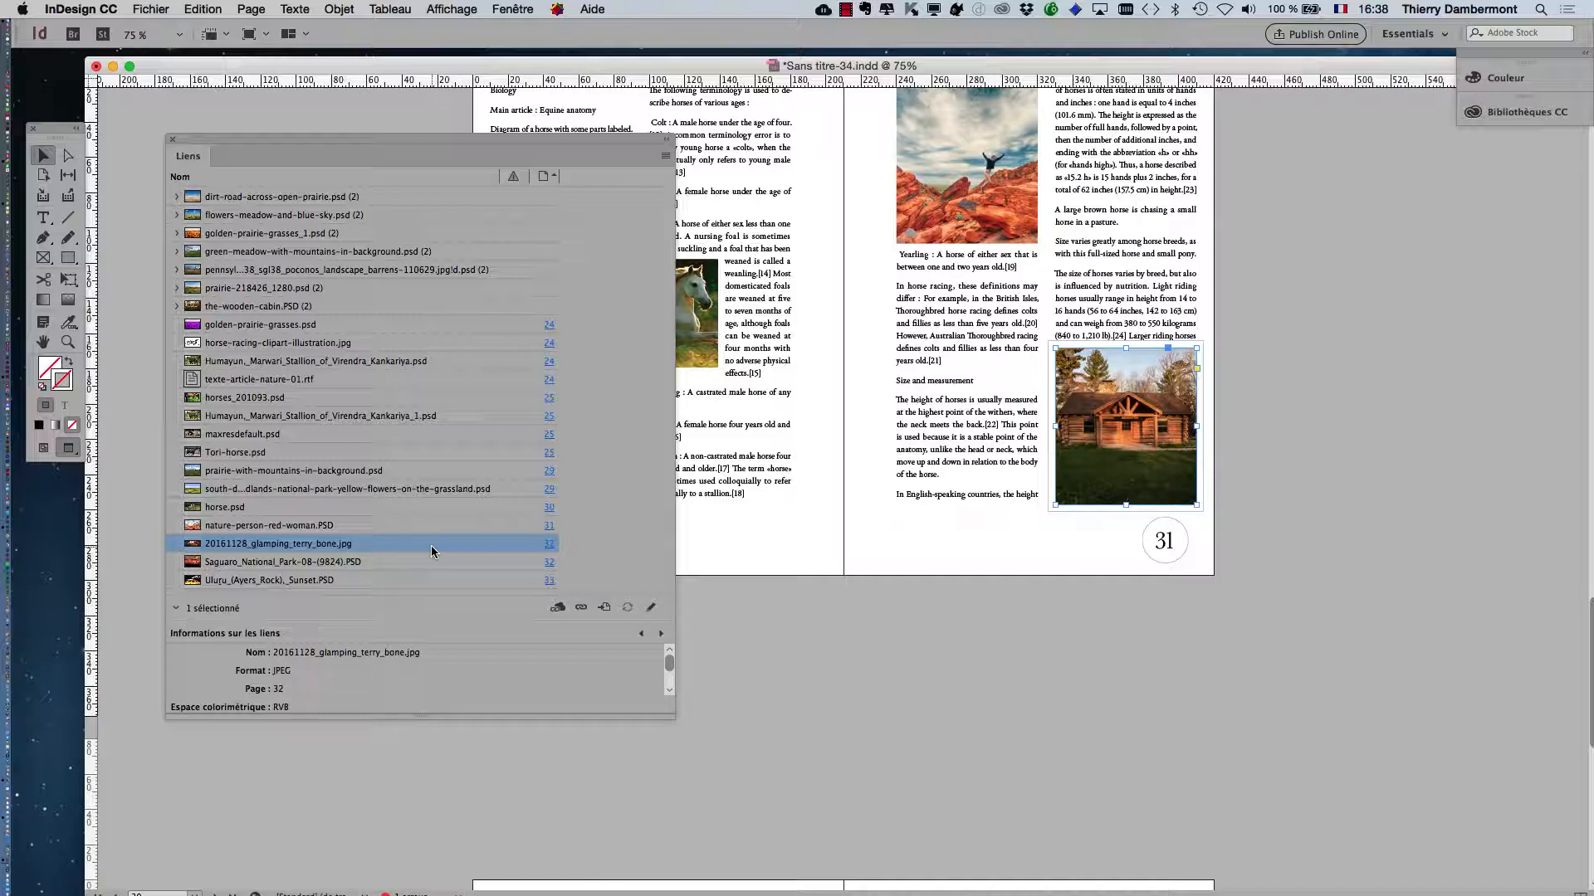
Step: Switch to Finder, open images-camping in a new, enlarged window, and compare the names of the 20161128_glamping_terry_bone JPG and PSD files
key("super+Tab")
key("super+Tab")
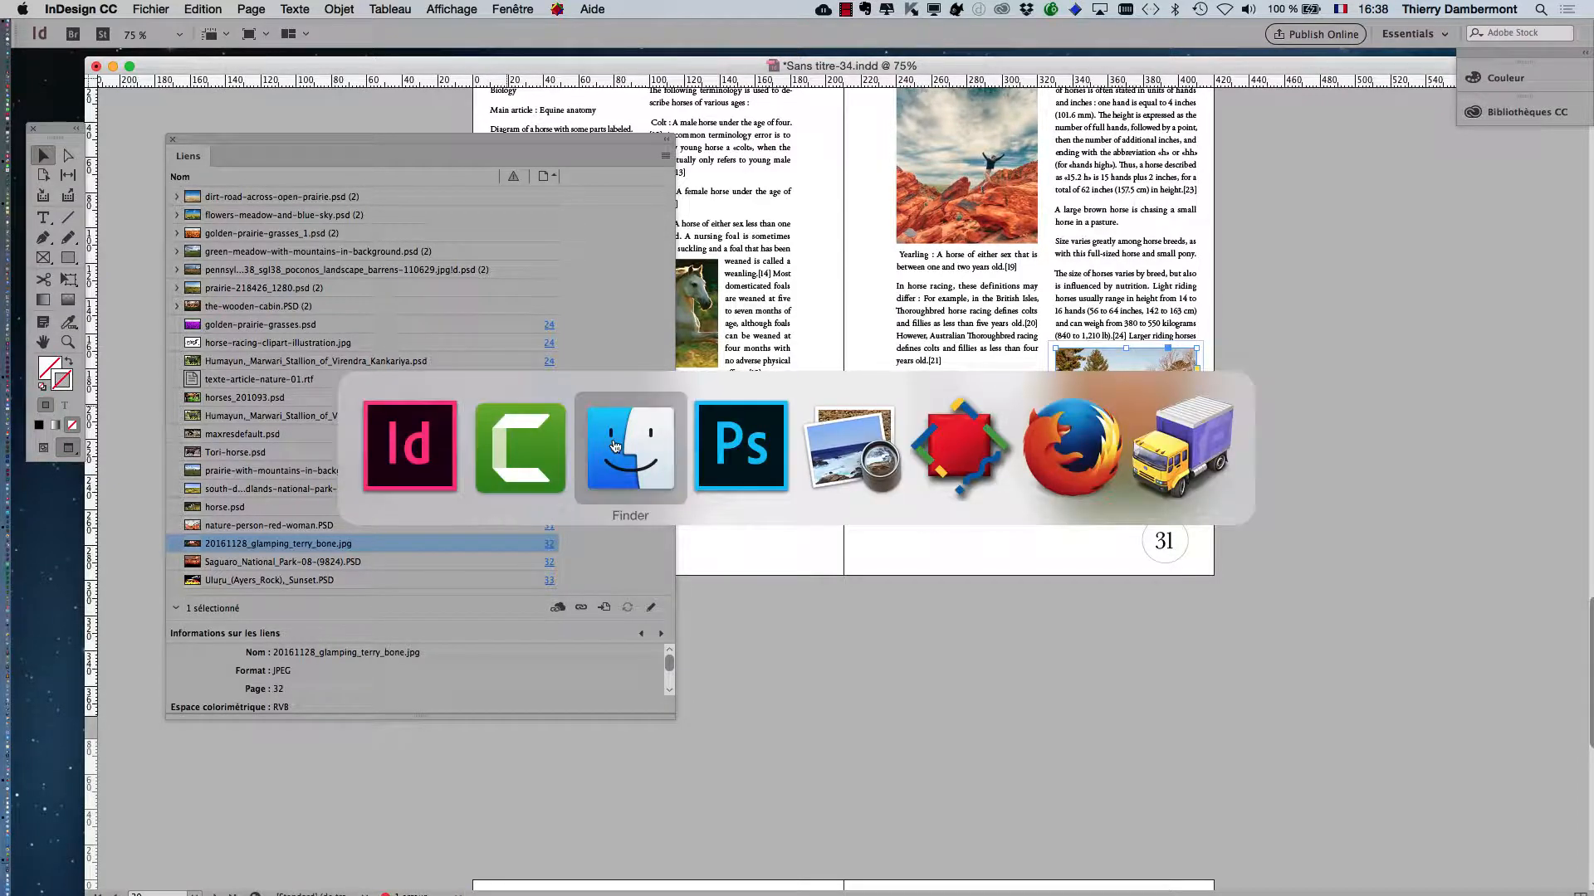
left_click(106, 8)
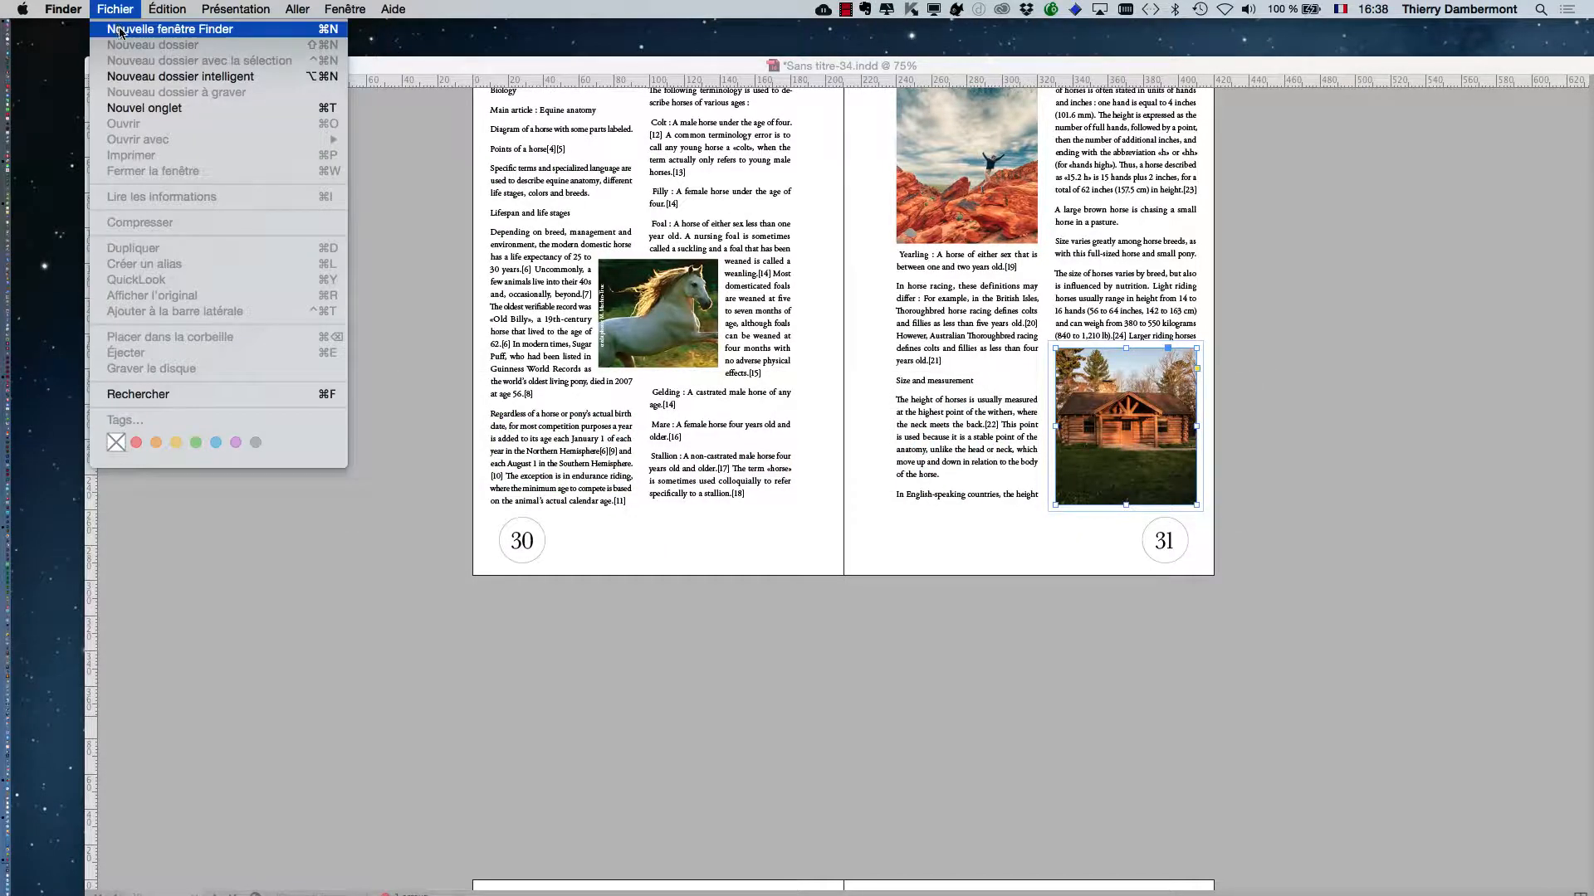
left_click(125, 50)
left_click(606, 336)
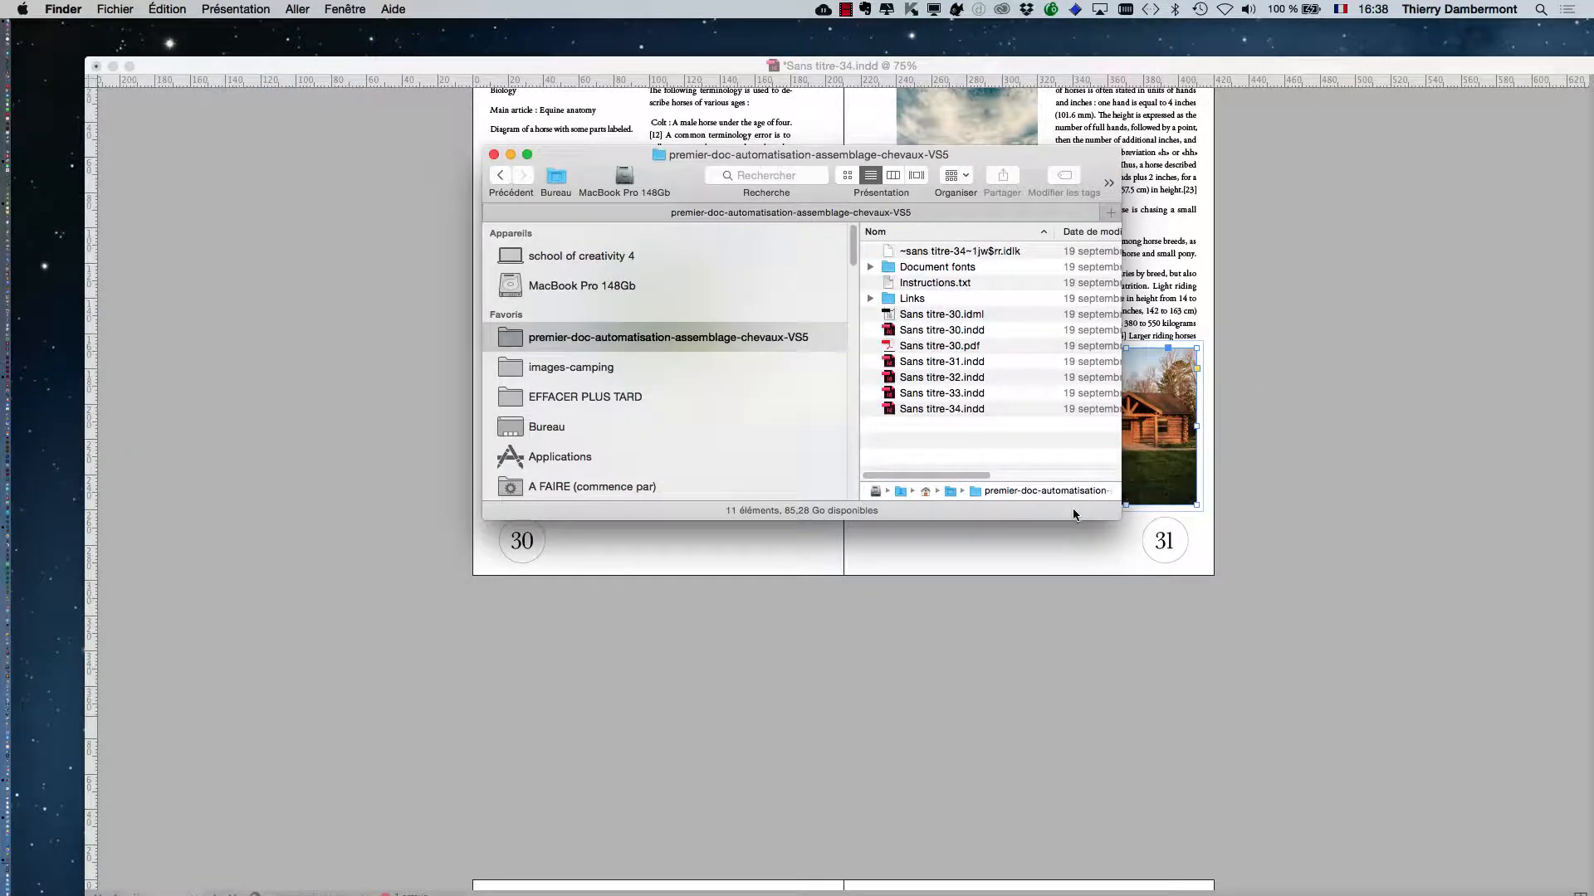
left_click(639, 367)
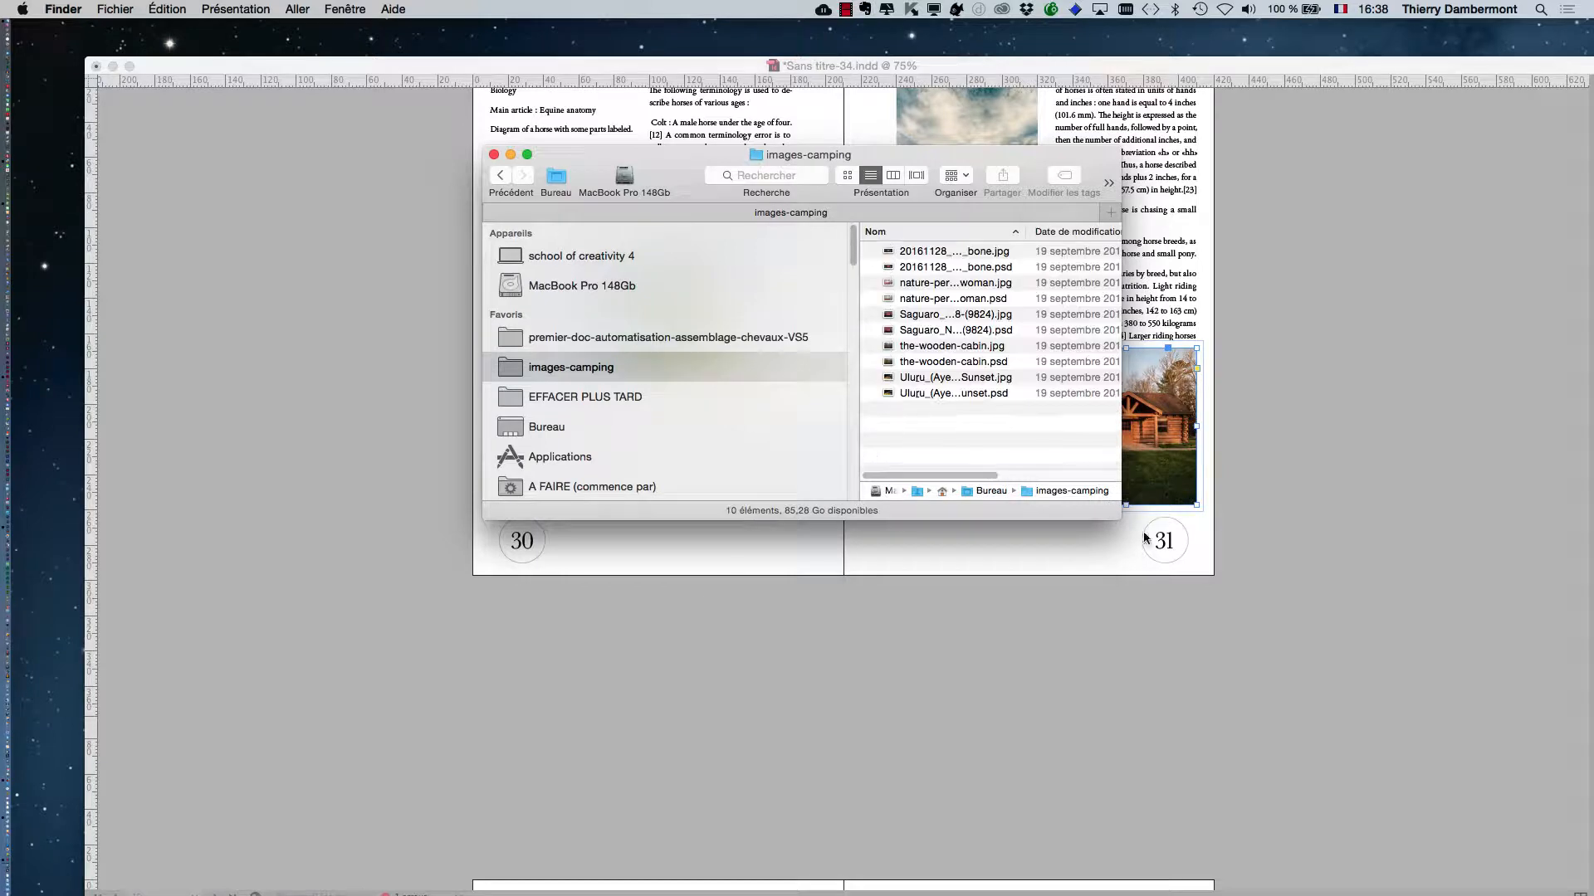
left_click_drag(1117, 514, 1408, 560)
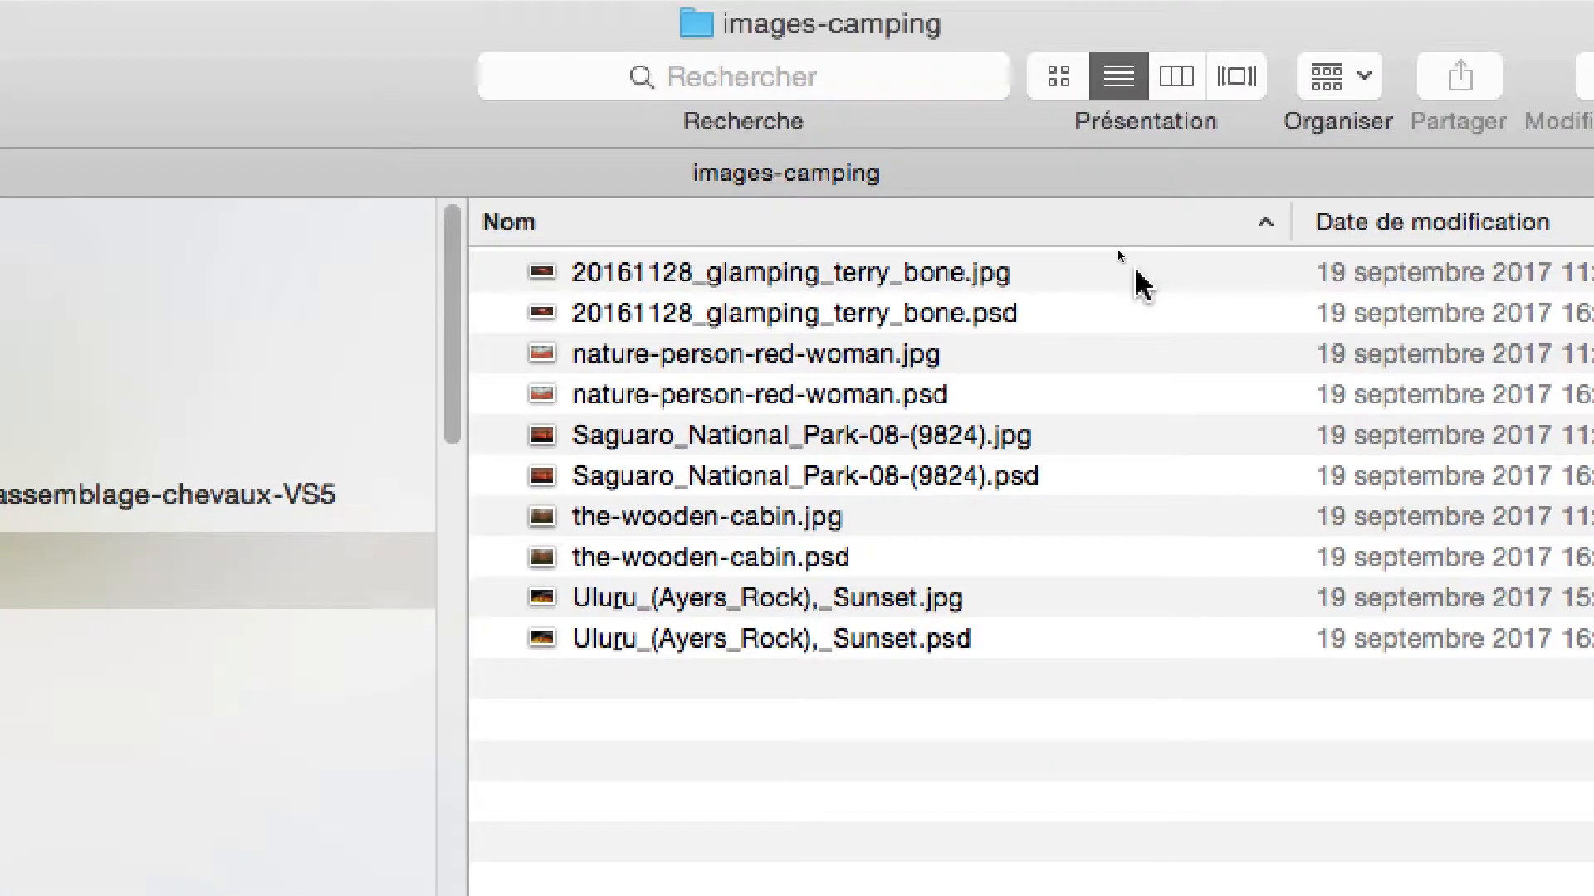
left_click(991, 124)
left_click(988, 168)
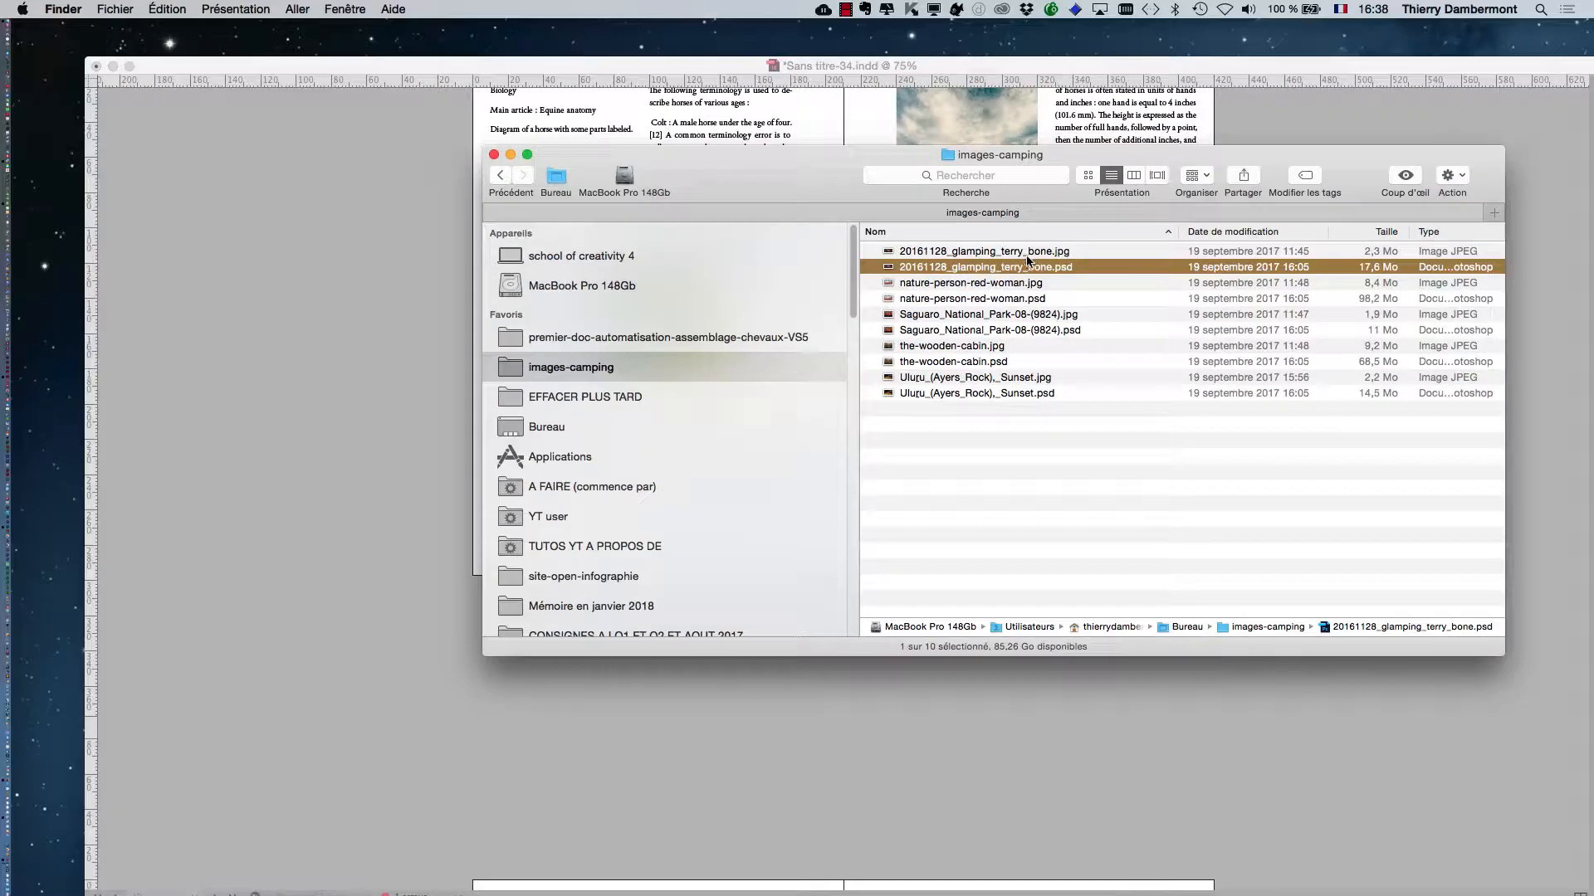
Step: Return to InDesign and try again to relink 20161128_glamping_terry_bone.jpg to the file extension PSD
key("super+Tab")
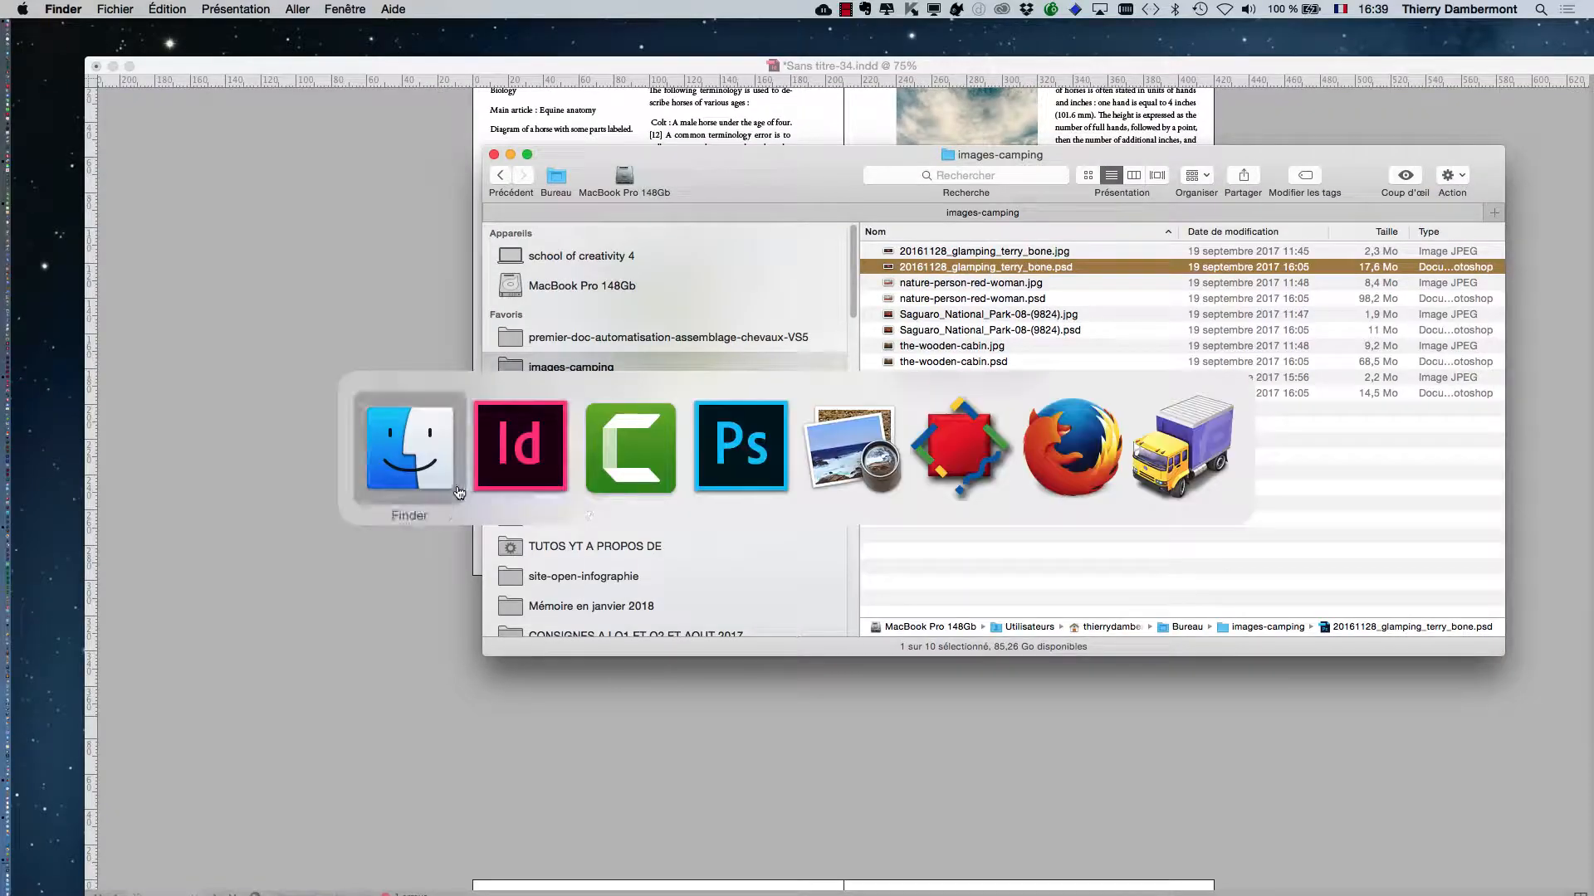
left_click(510, 481)
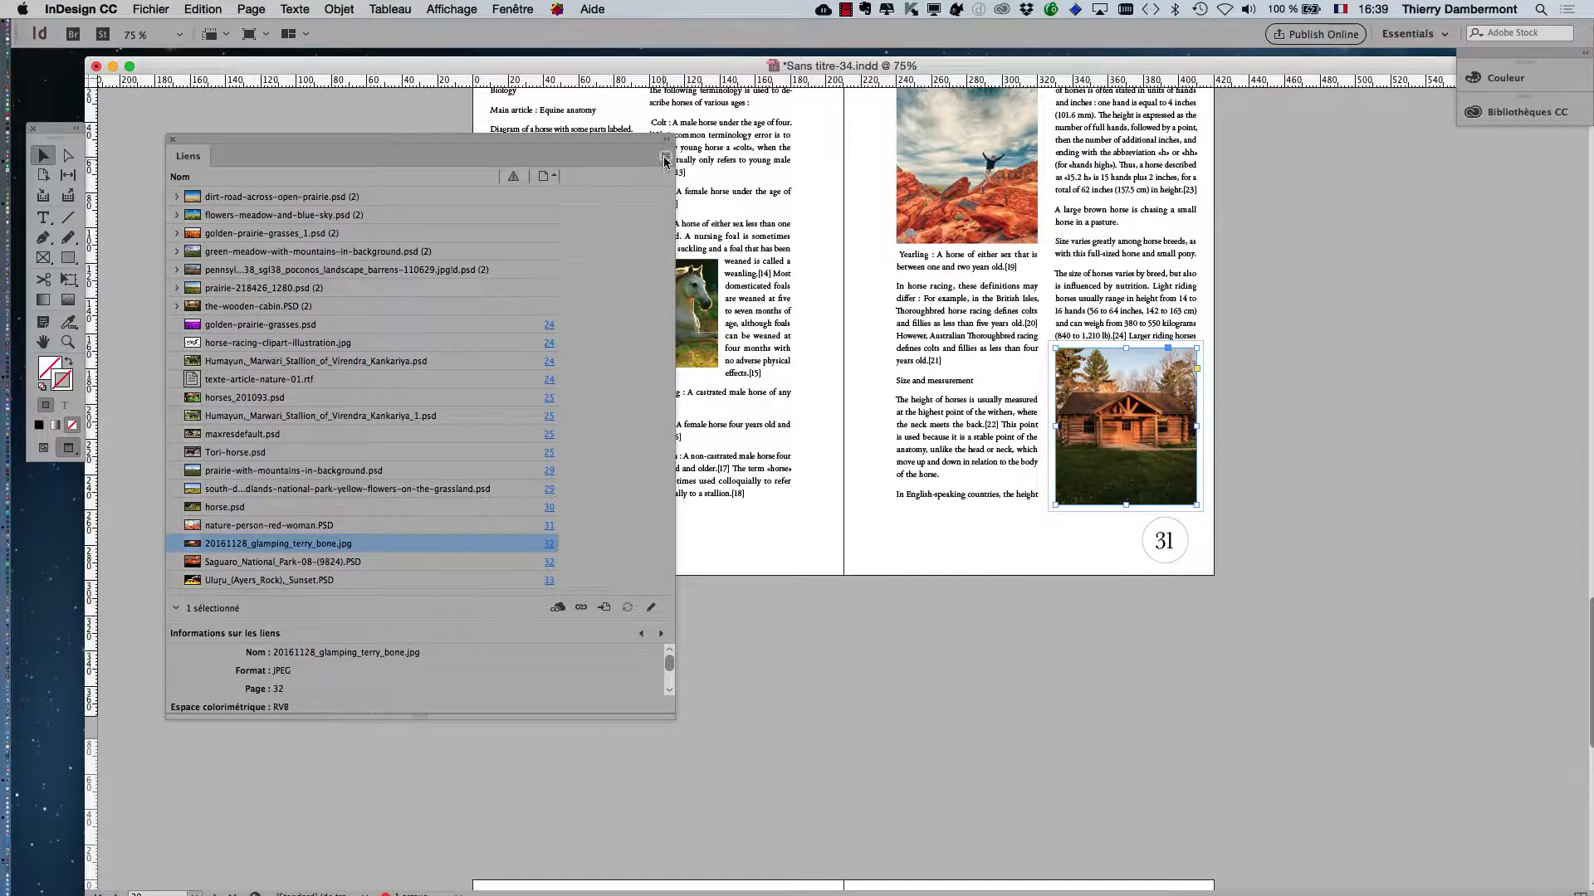
left_click(665, 158)
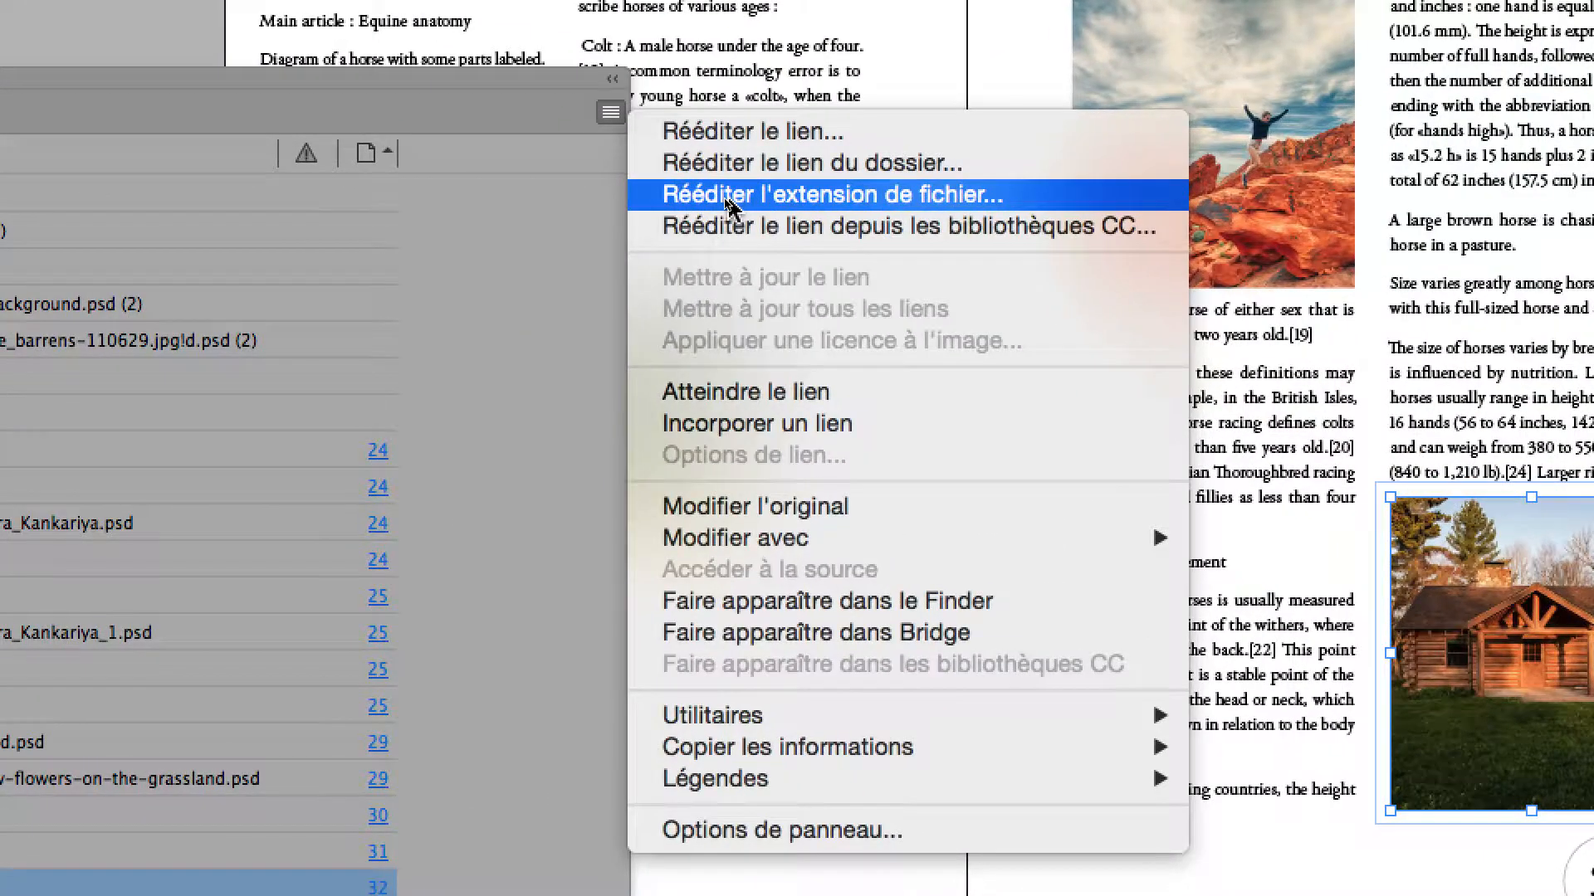
left_click(739, 198)
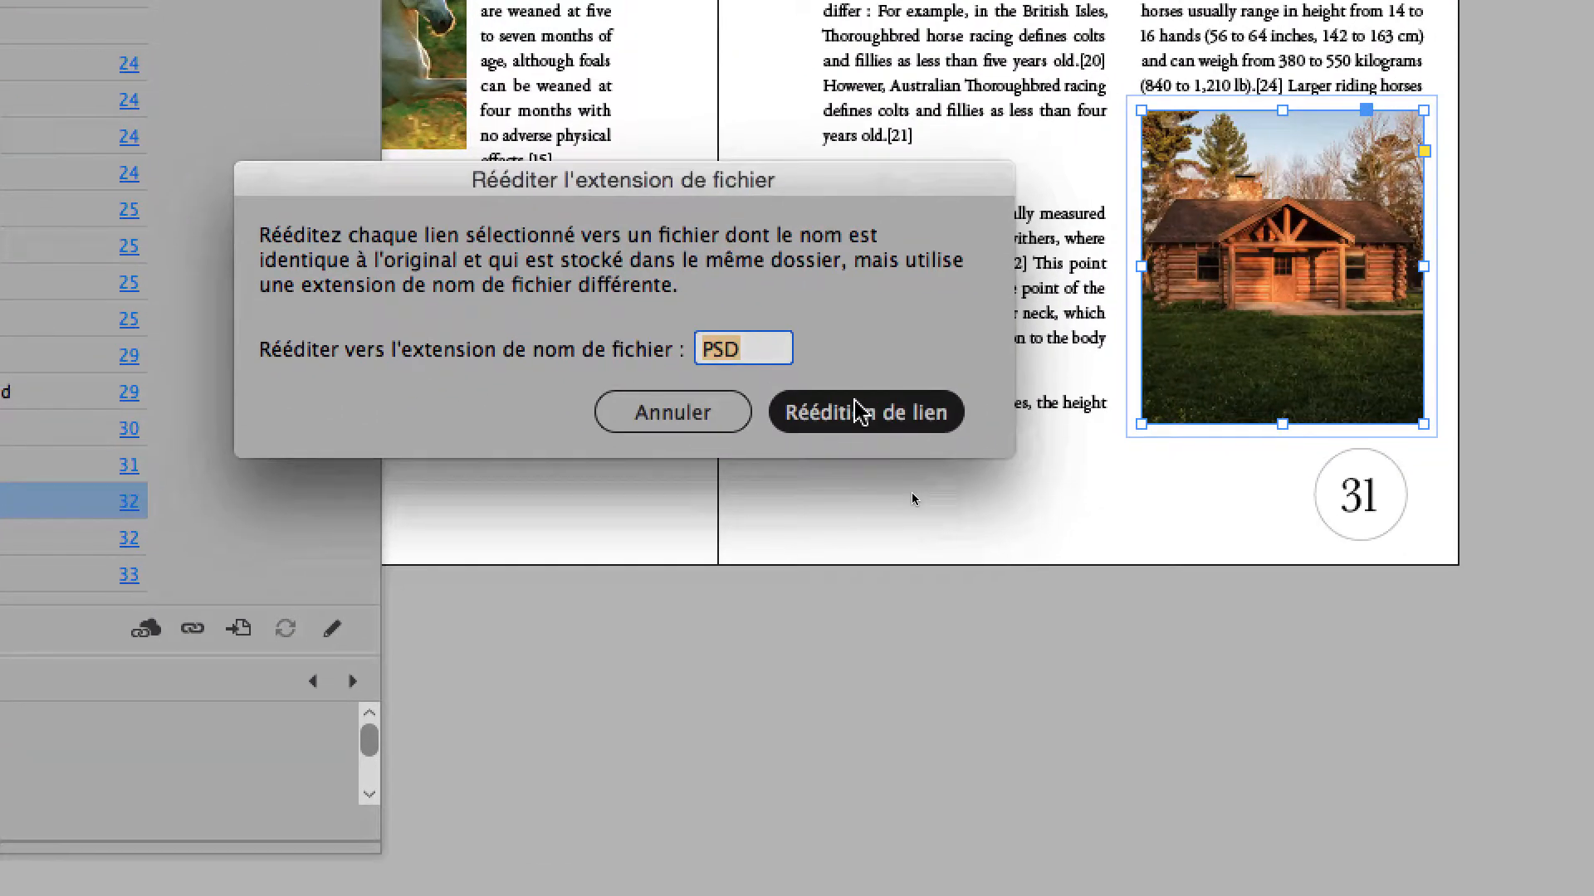
left_click(1186, 566)
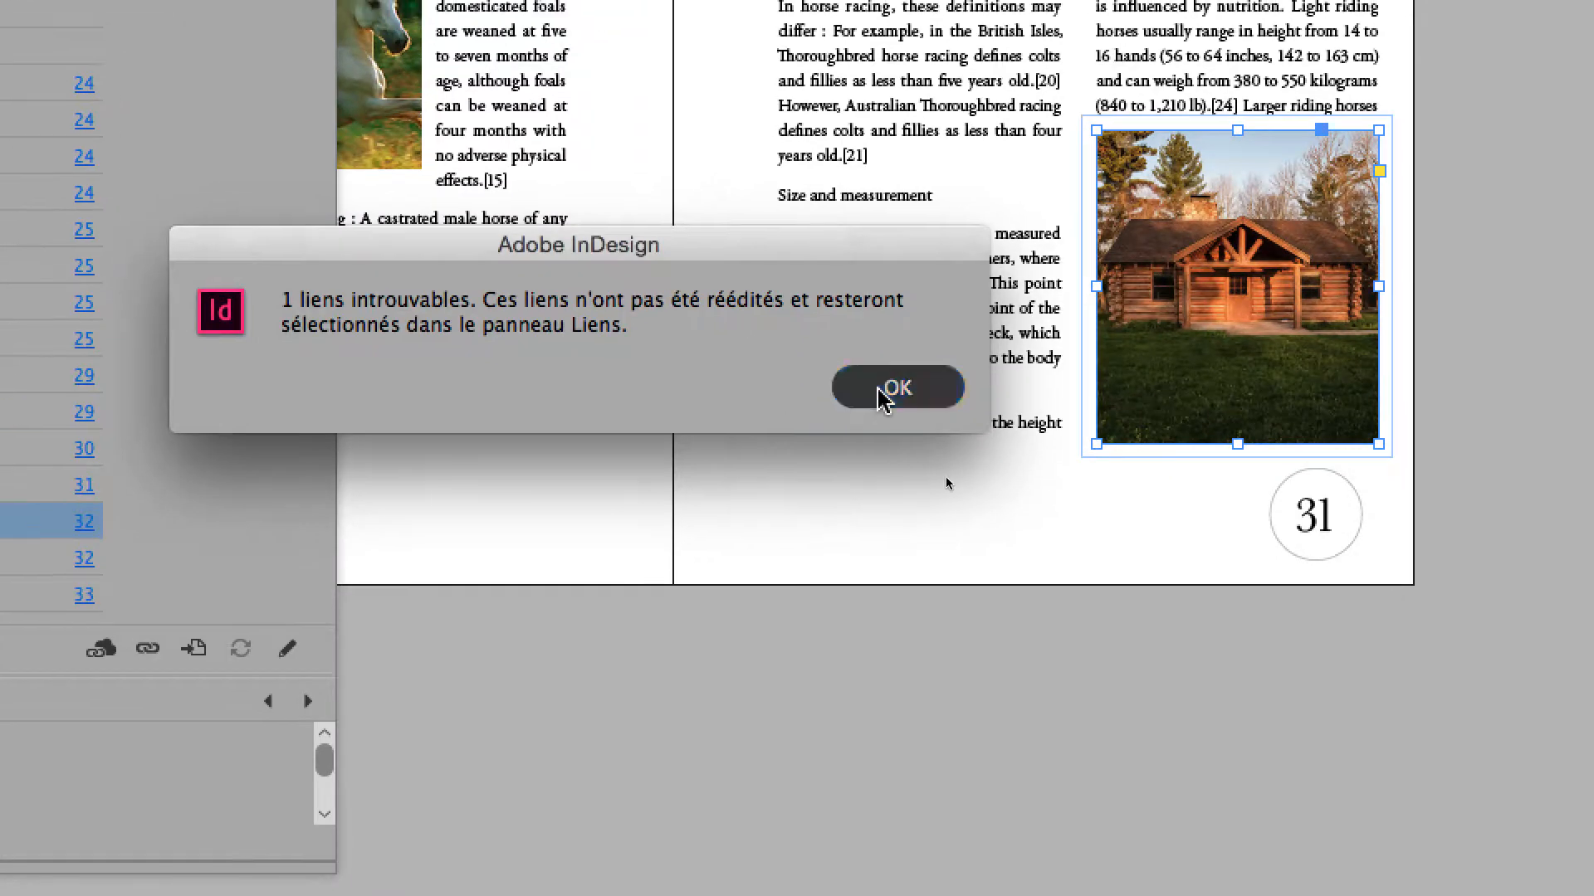
left_click(979, 366)
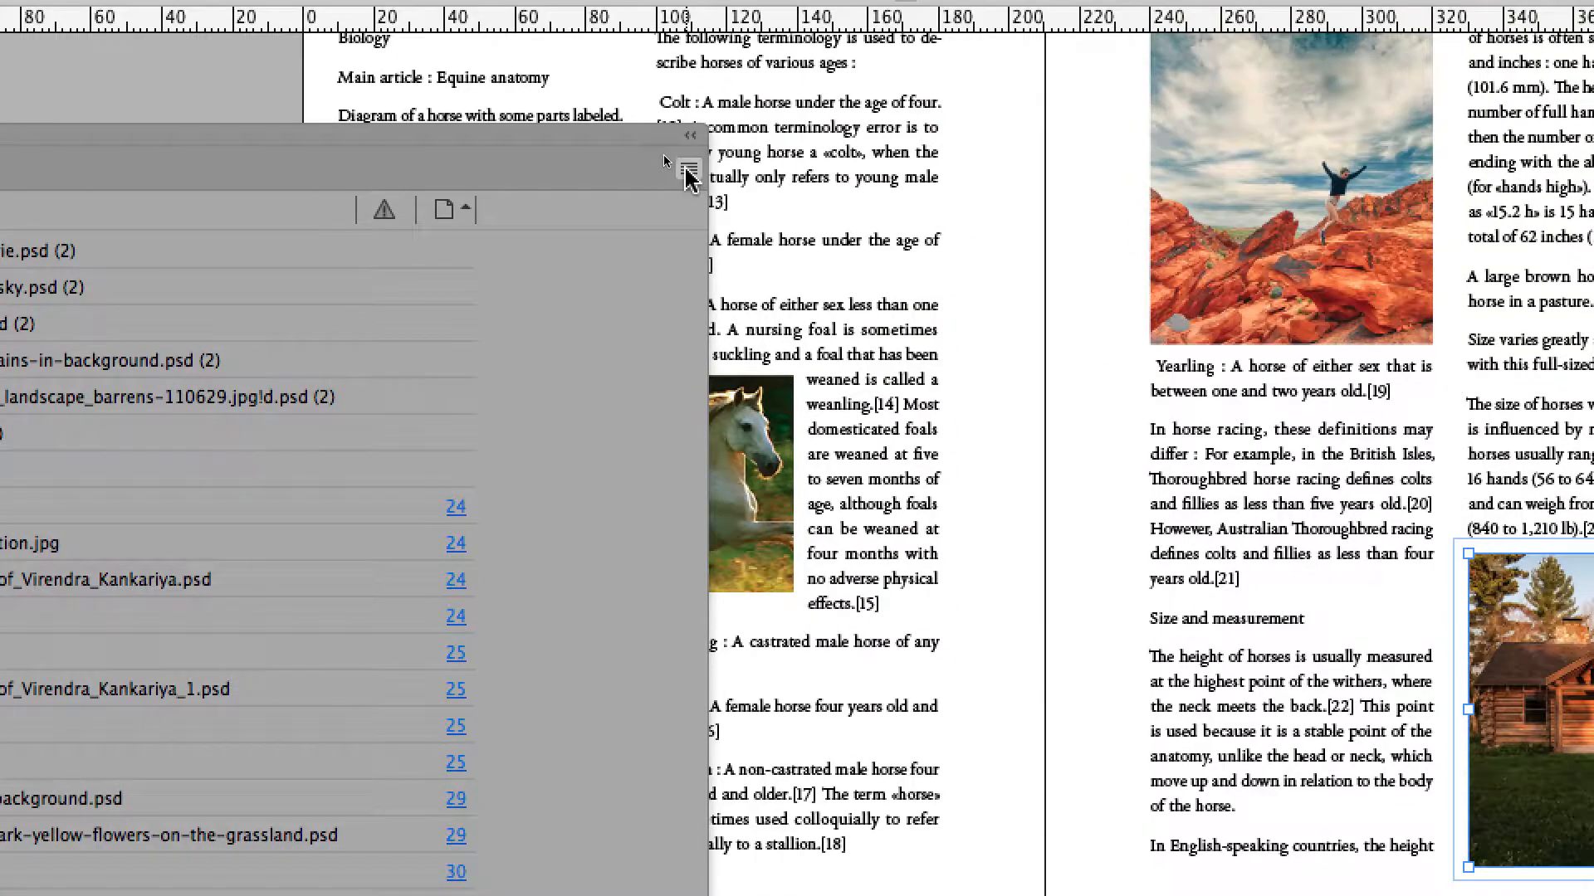
left_click(666, 157)
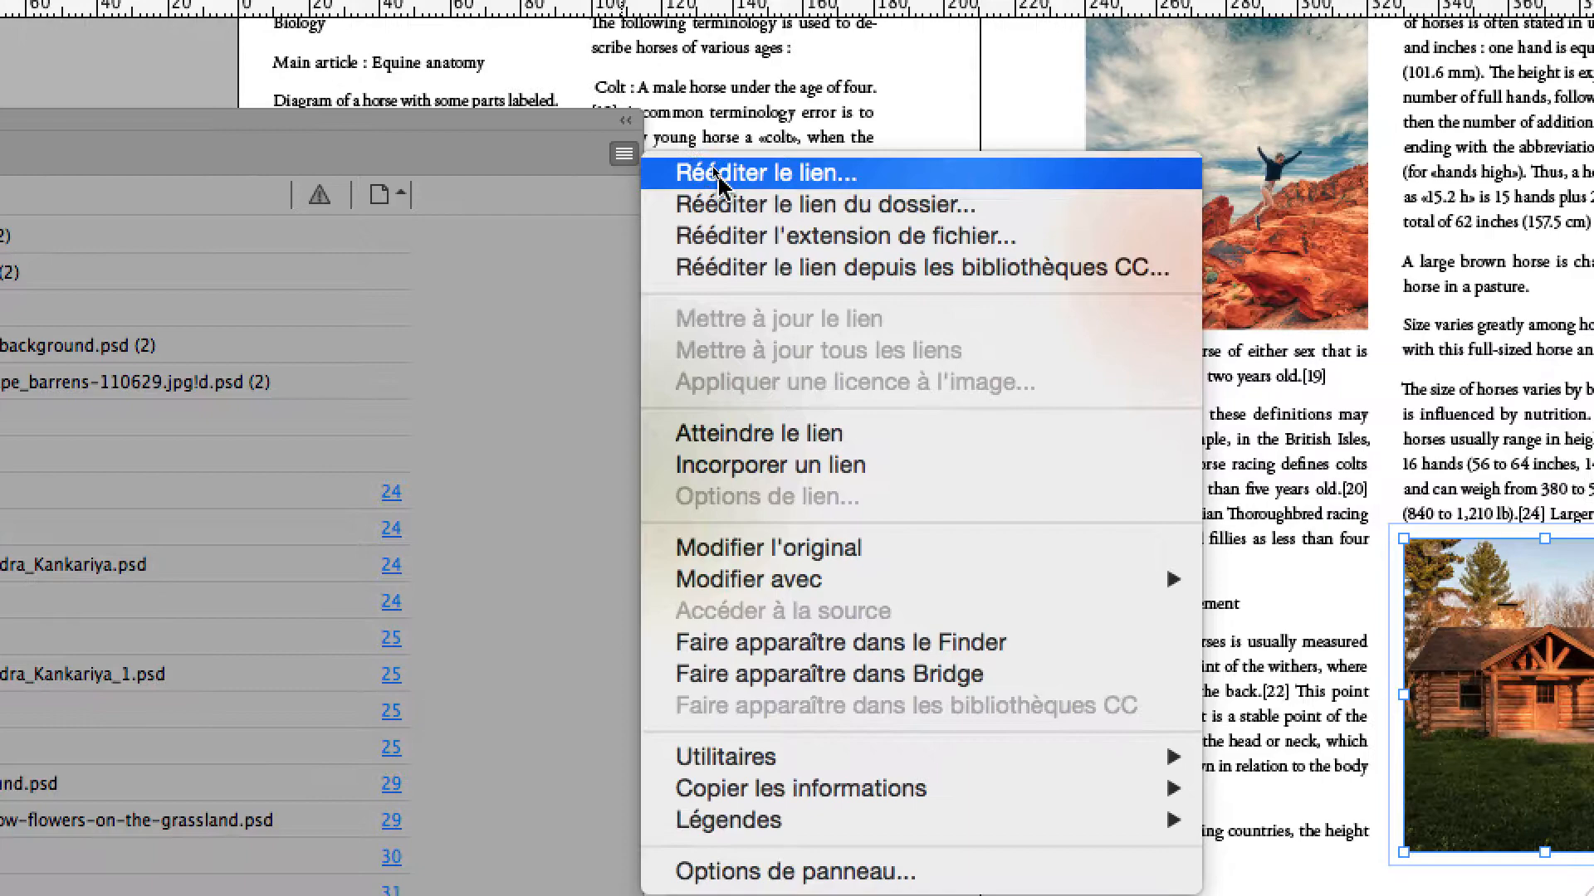
left_click(710, 181)
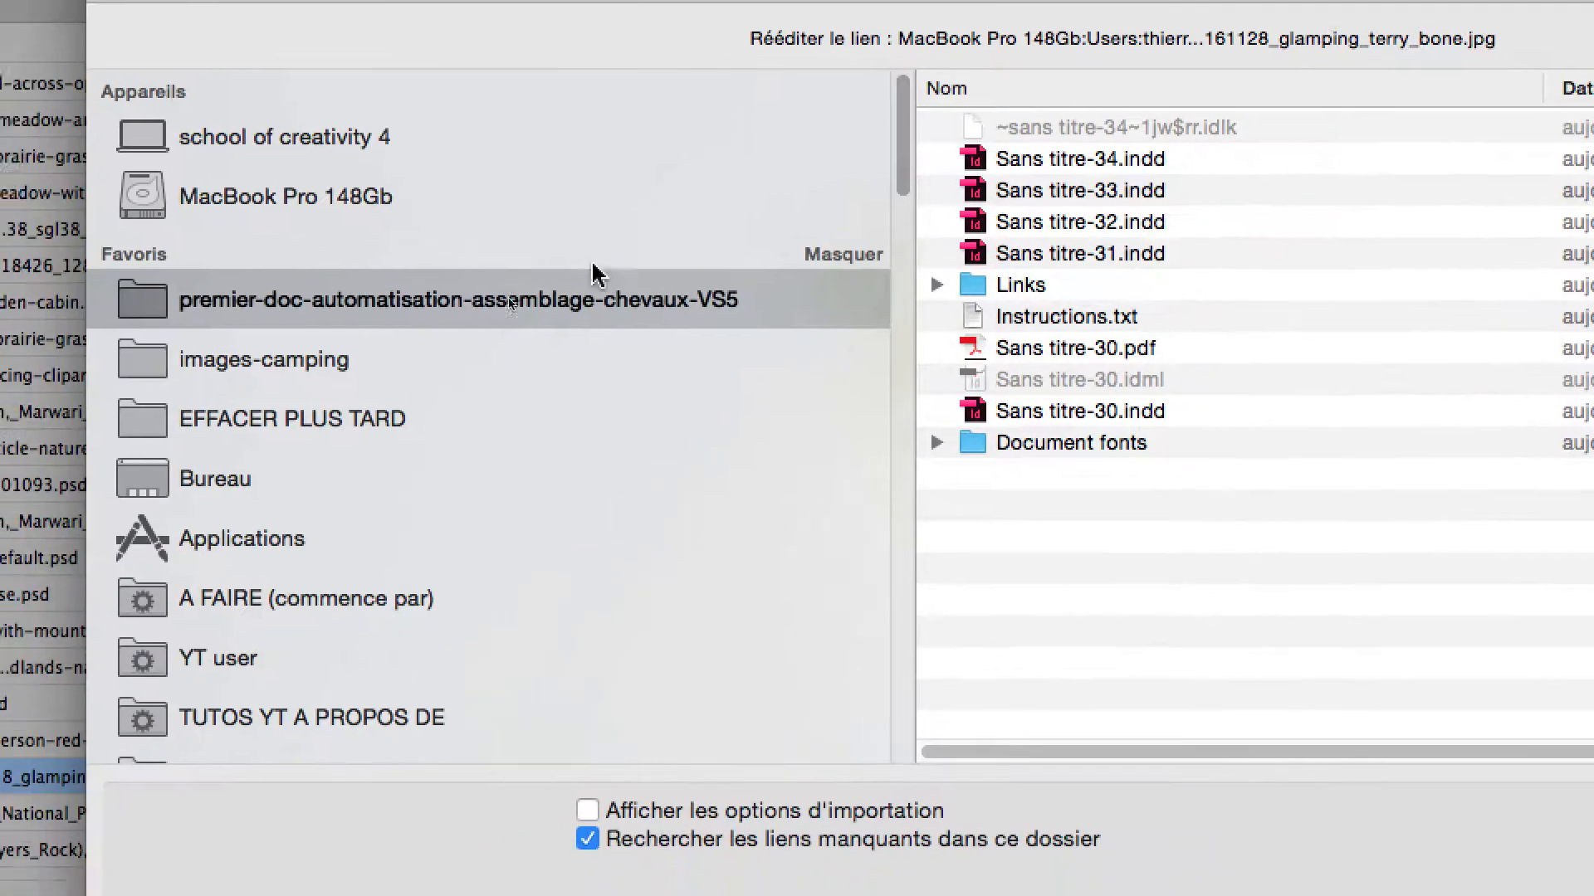
left_click(205, 523)
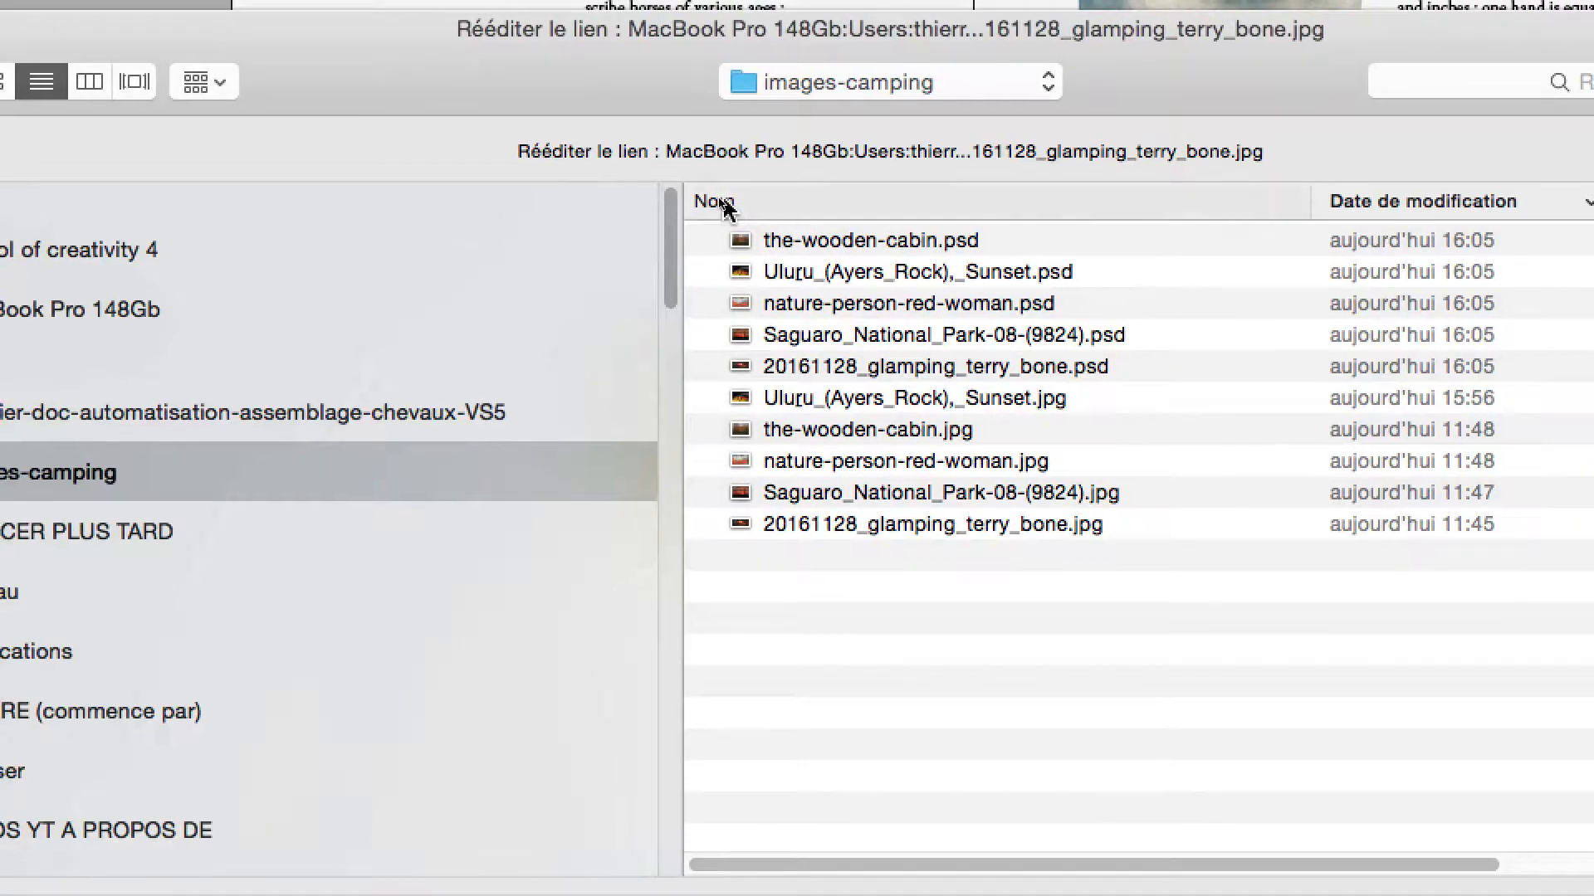
left_click(725, 206)
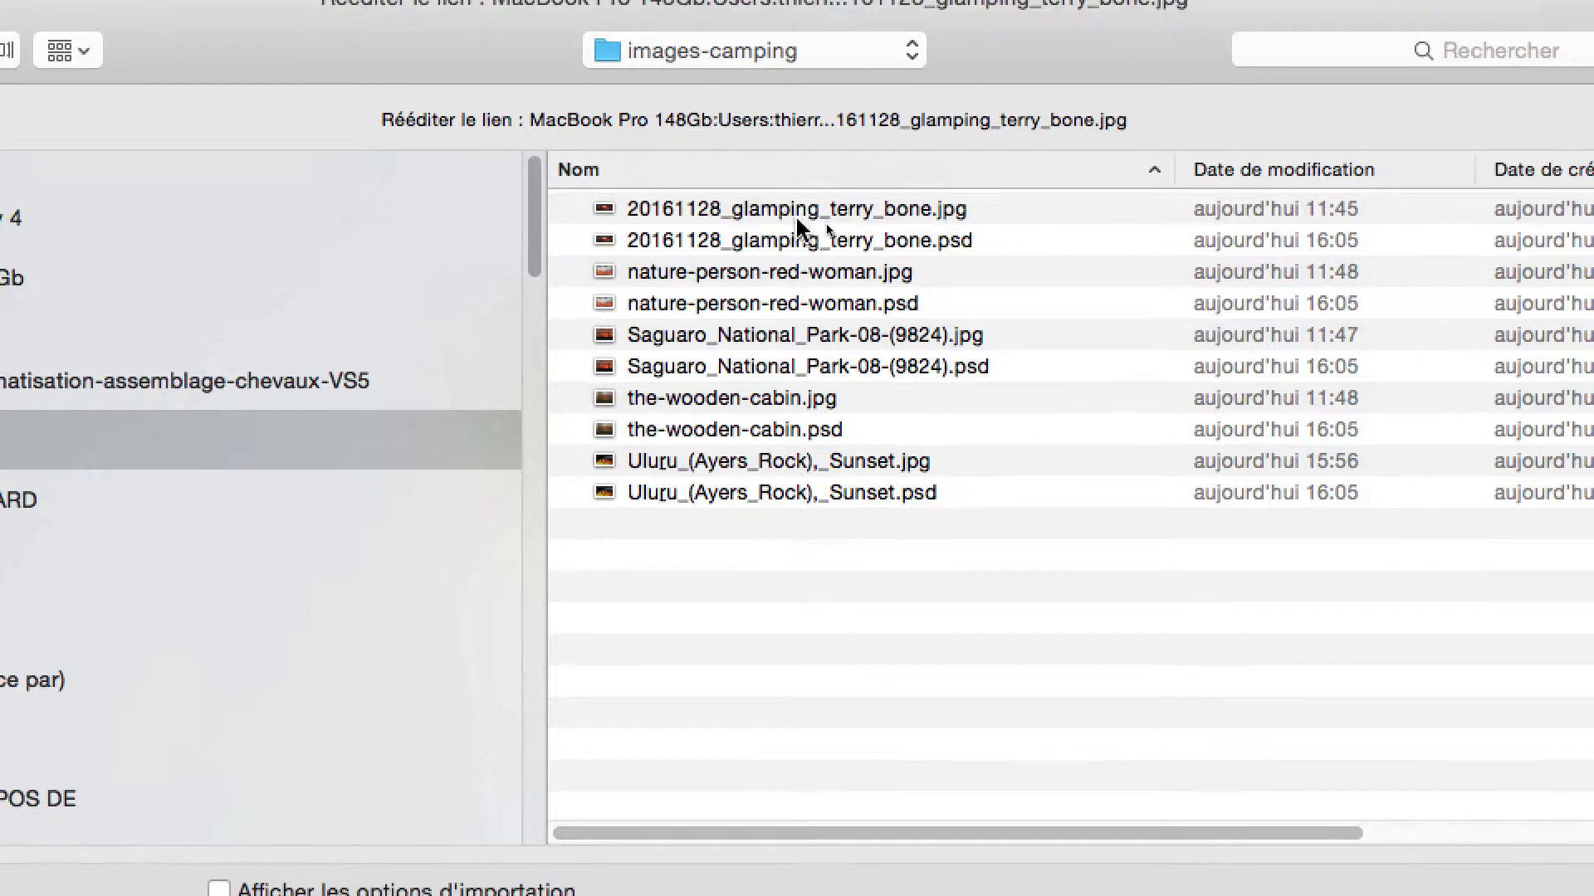
left_click(946, 271)
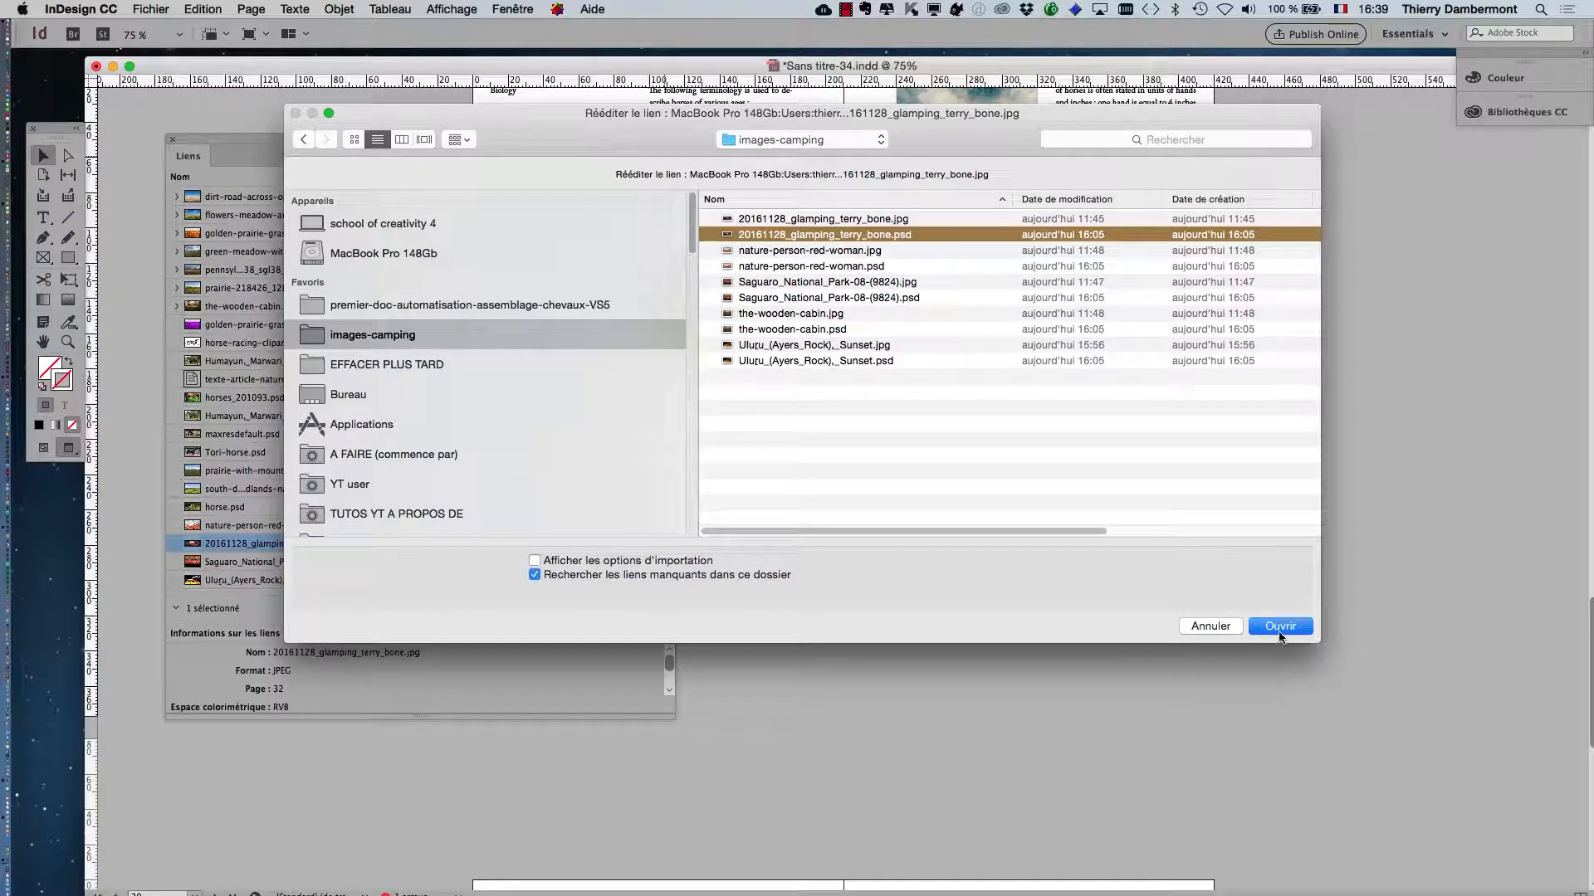
left_click(1279, 627)
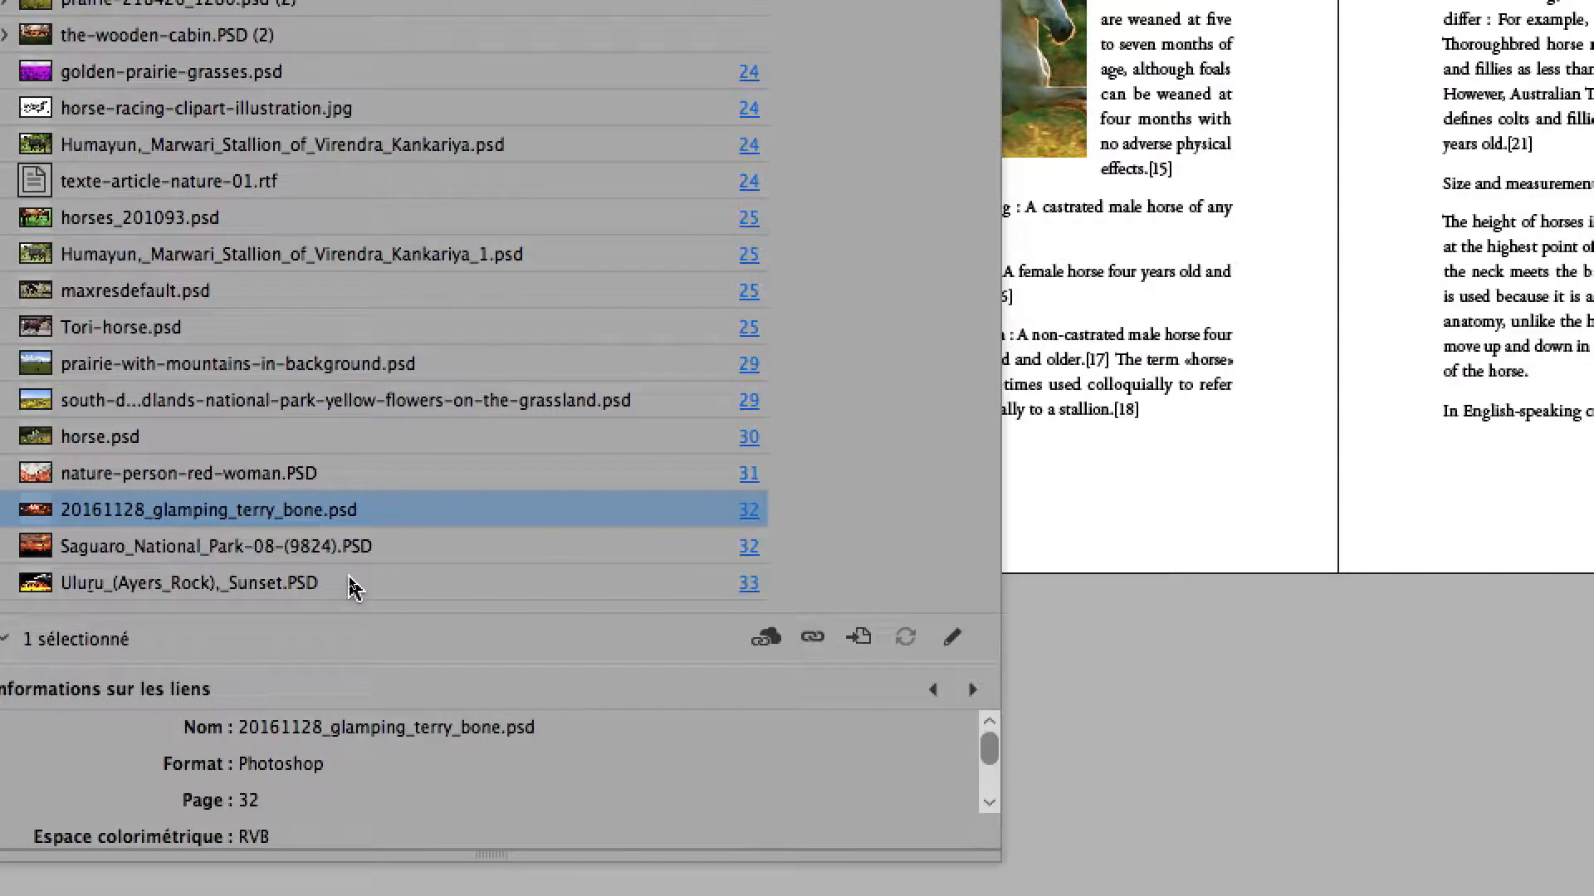
Step: Check the PSD entries for pages 30 to 32 in the Liens panel, and close the panel
left_click(349, 581)
left_click(348, 562)
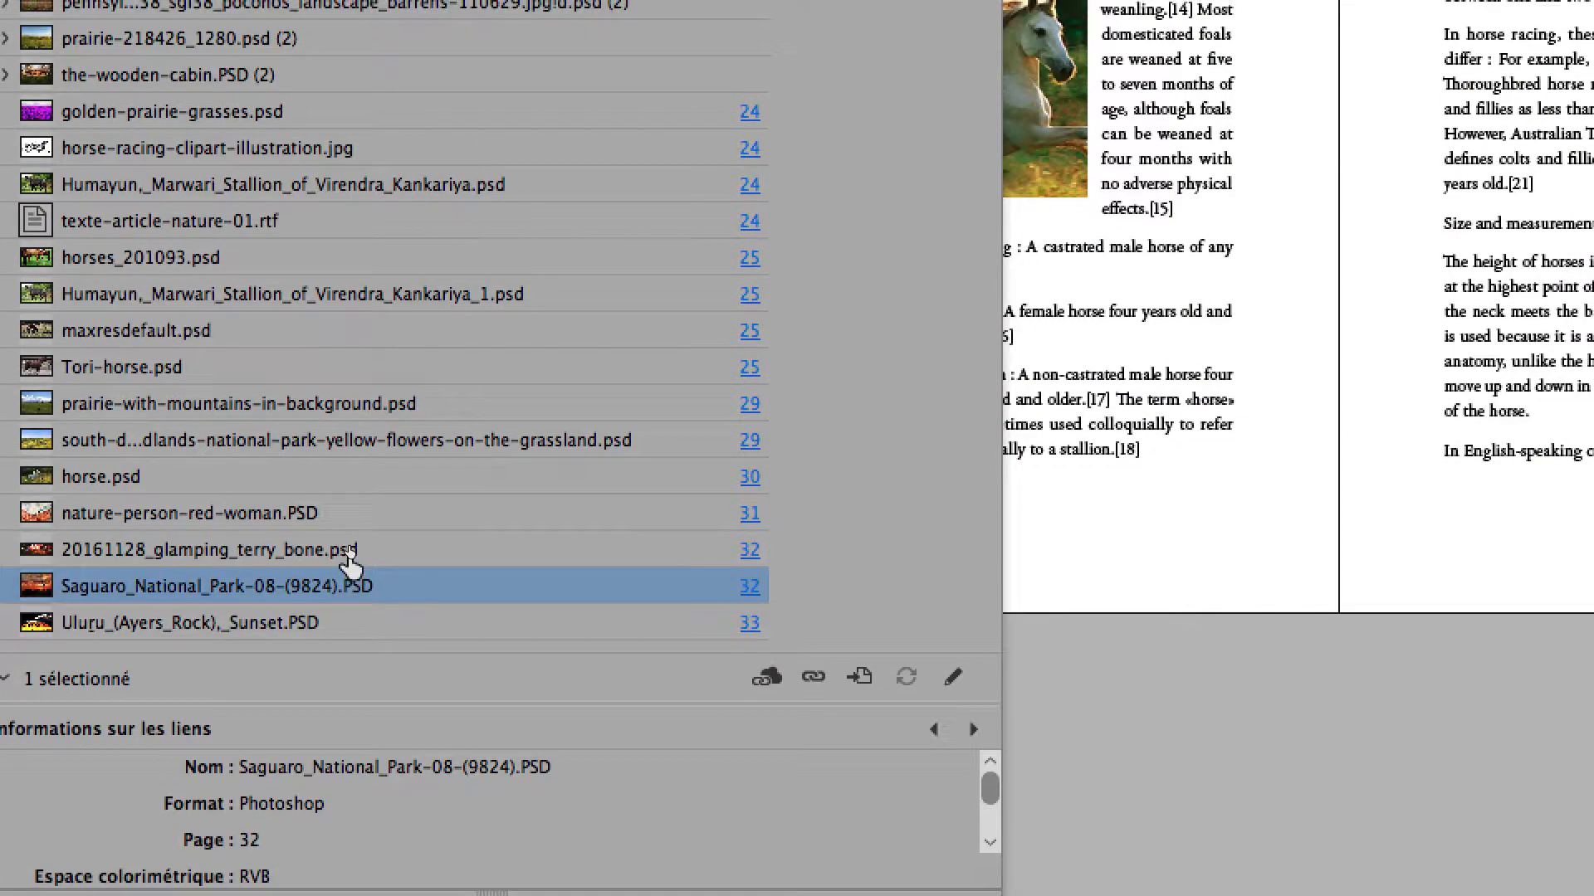
left_click(332, 528)
left_click(325, 491)
left_click(316, 460)
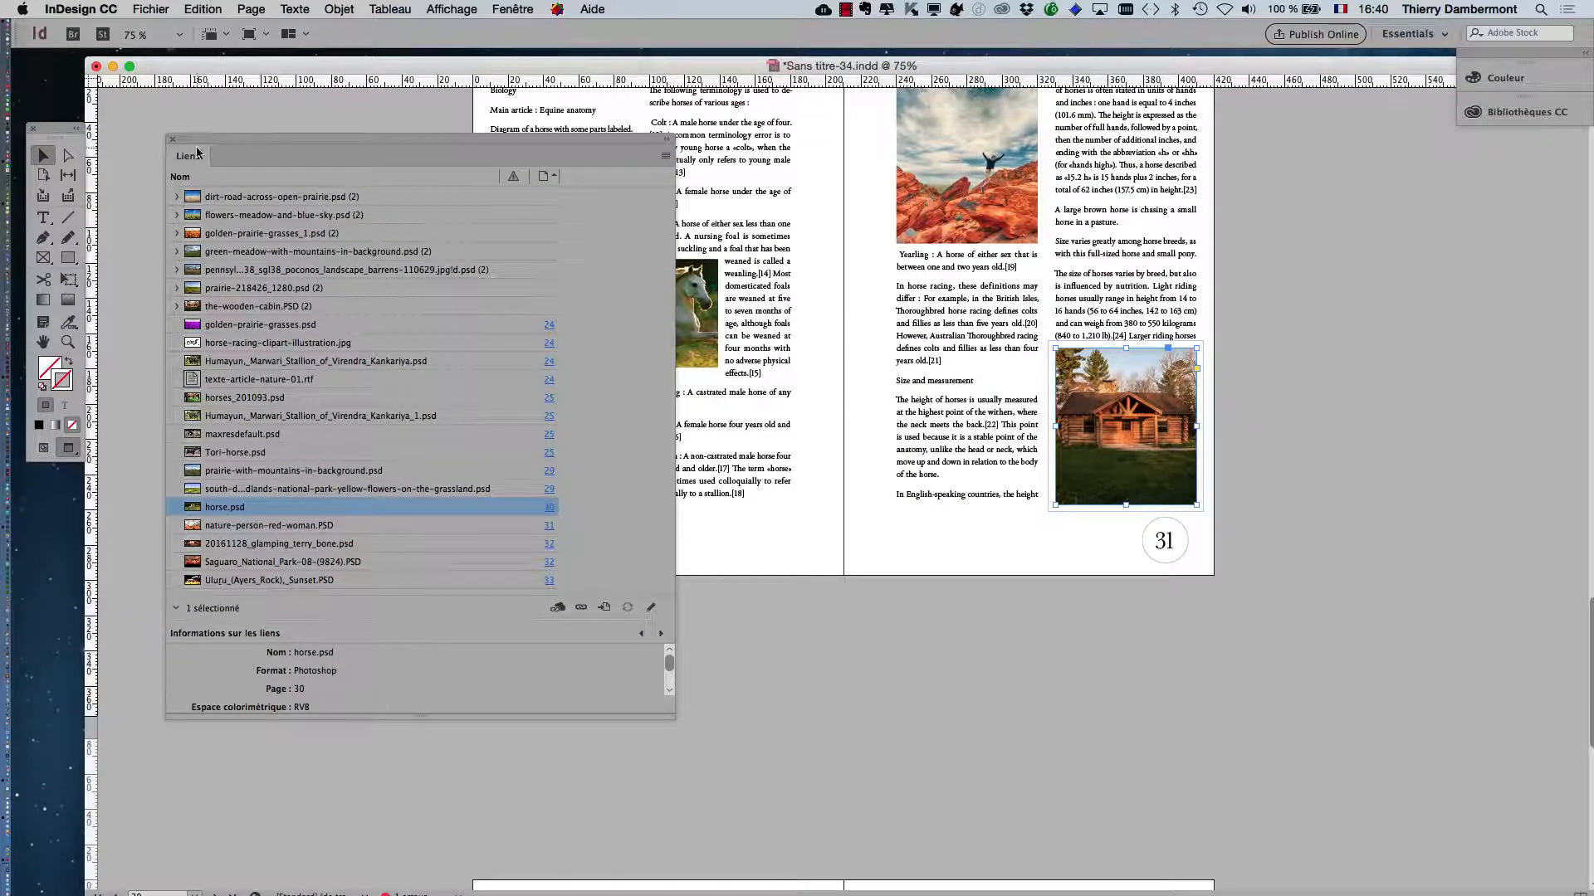
left_click(172, 139)
scroll(1374, 407, "up", 3)
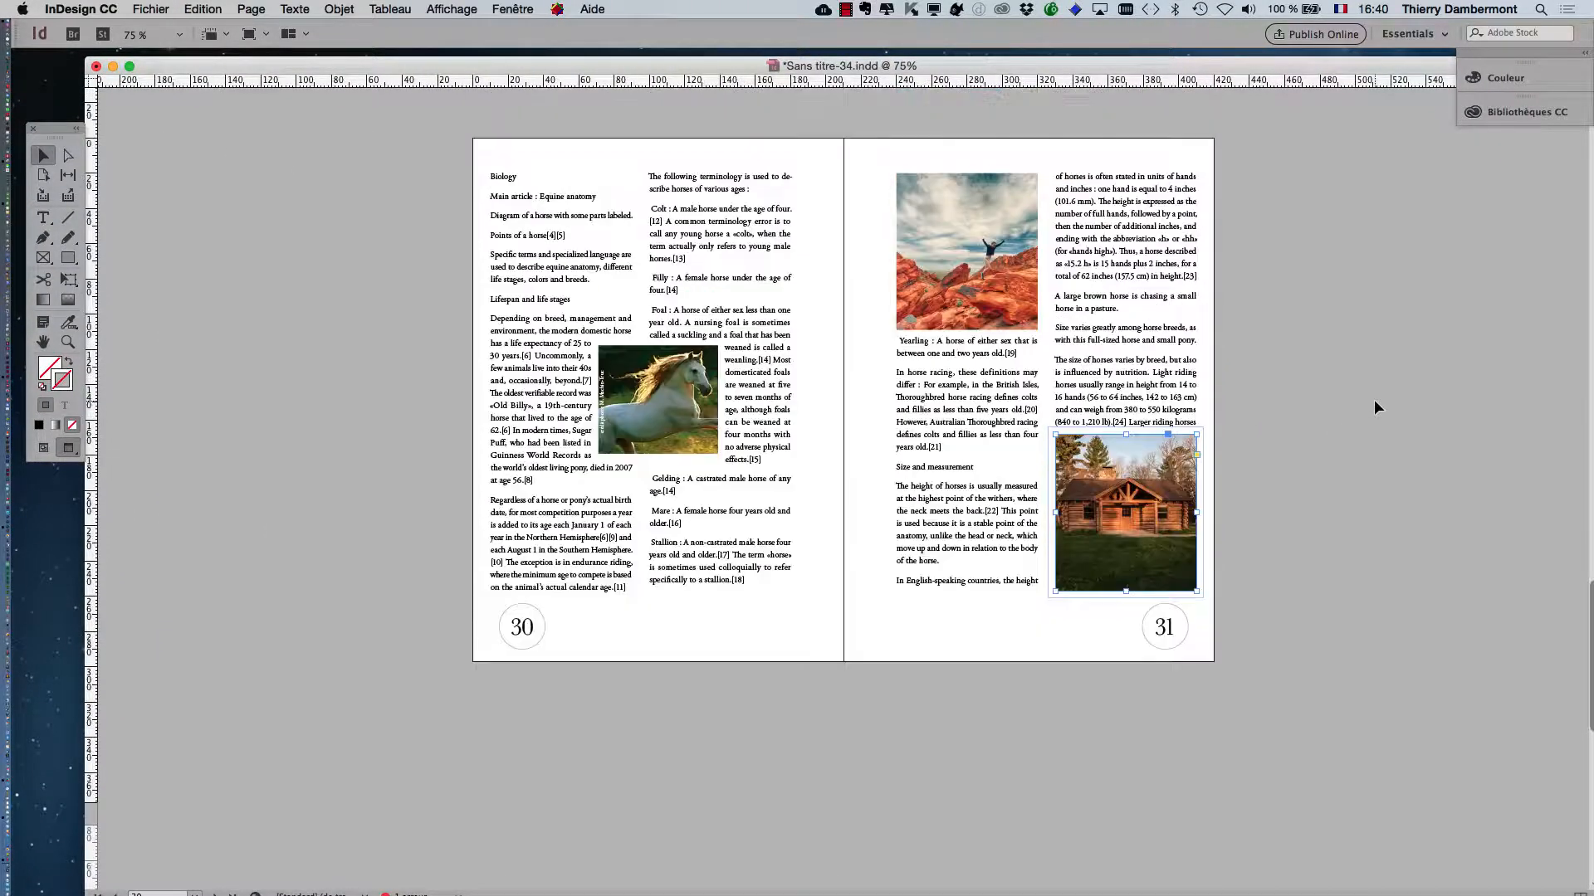
Step: Save the document under the new name Sans titre-35.indd in the same folder
left_click(151, 9)
left_click(176, 133)
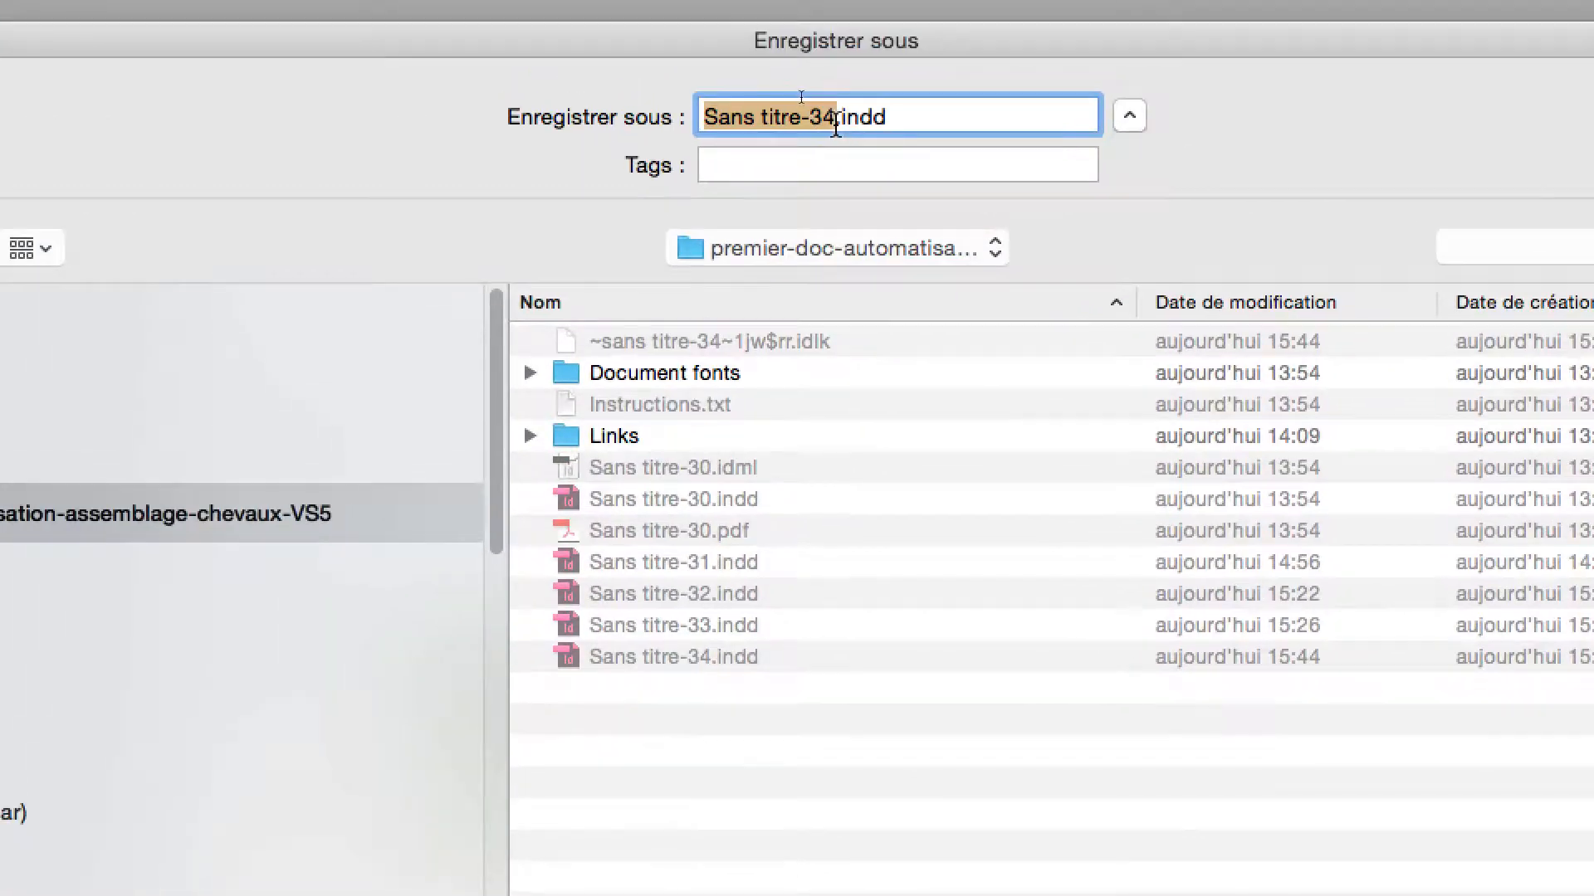
key("Right")
key("BackSpace")
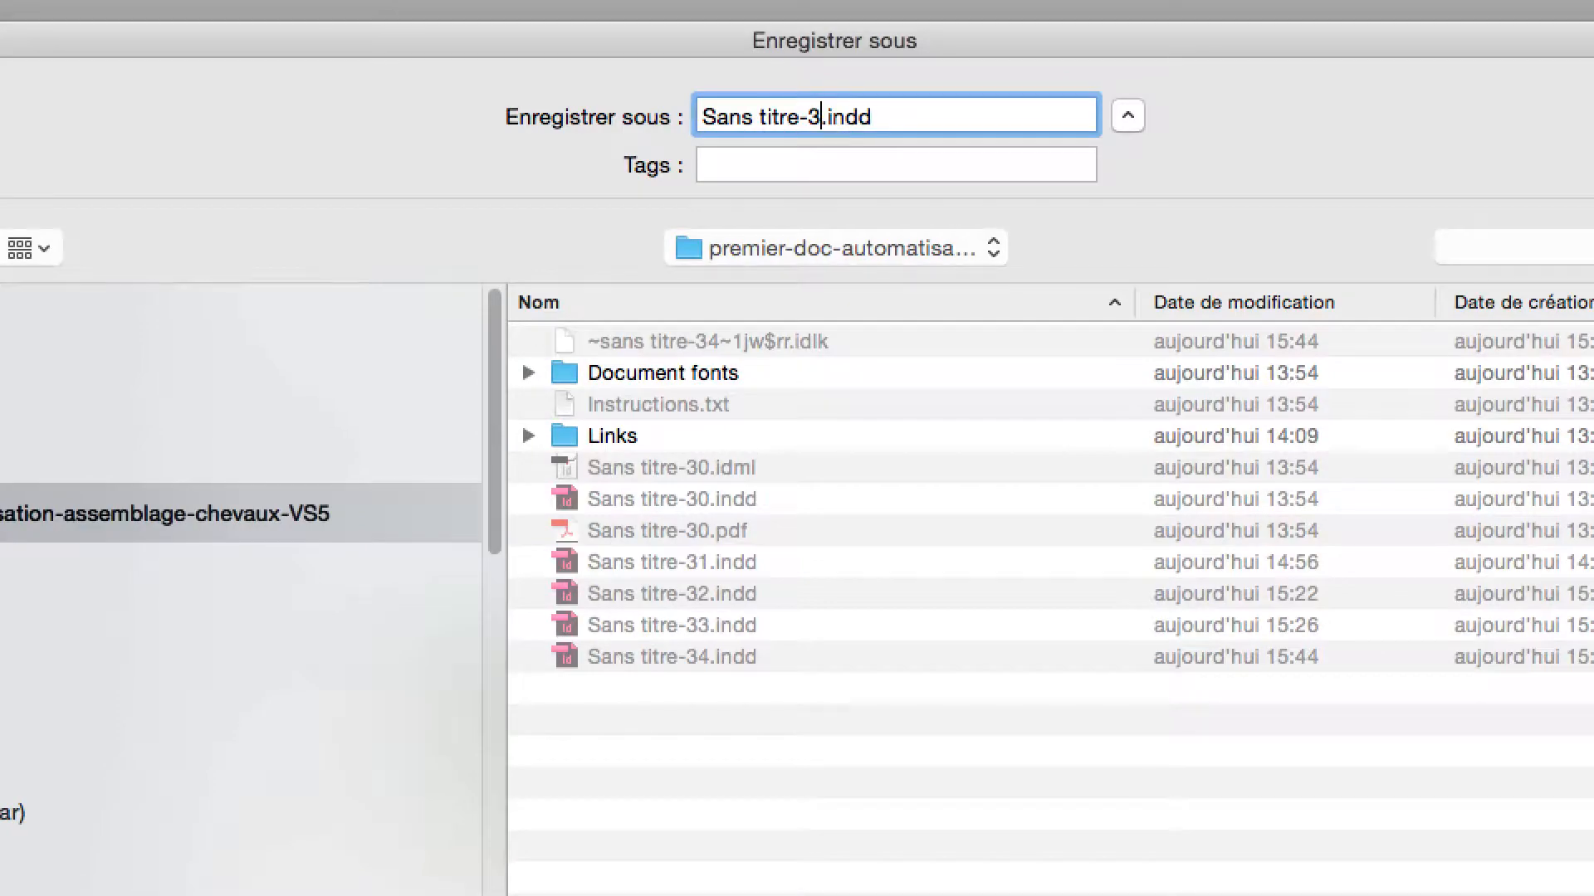
type("5")
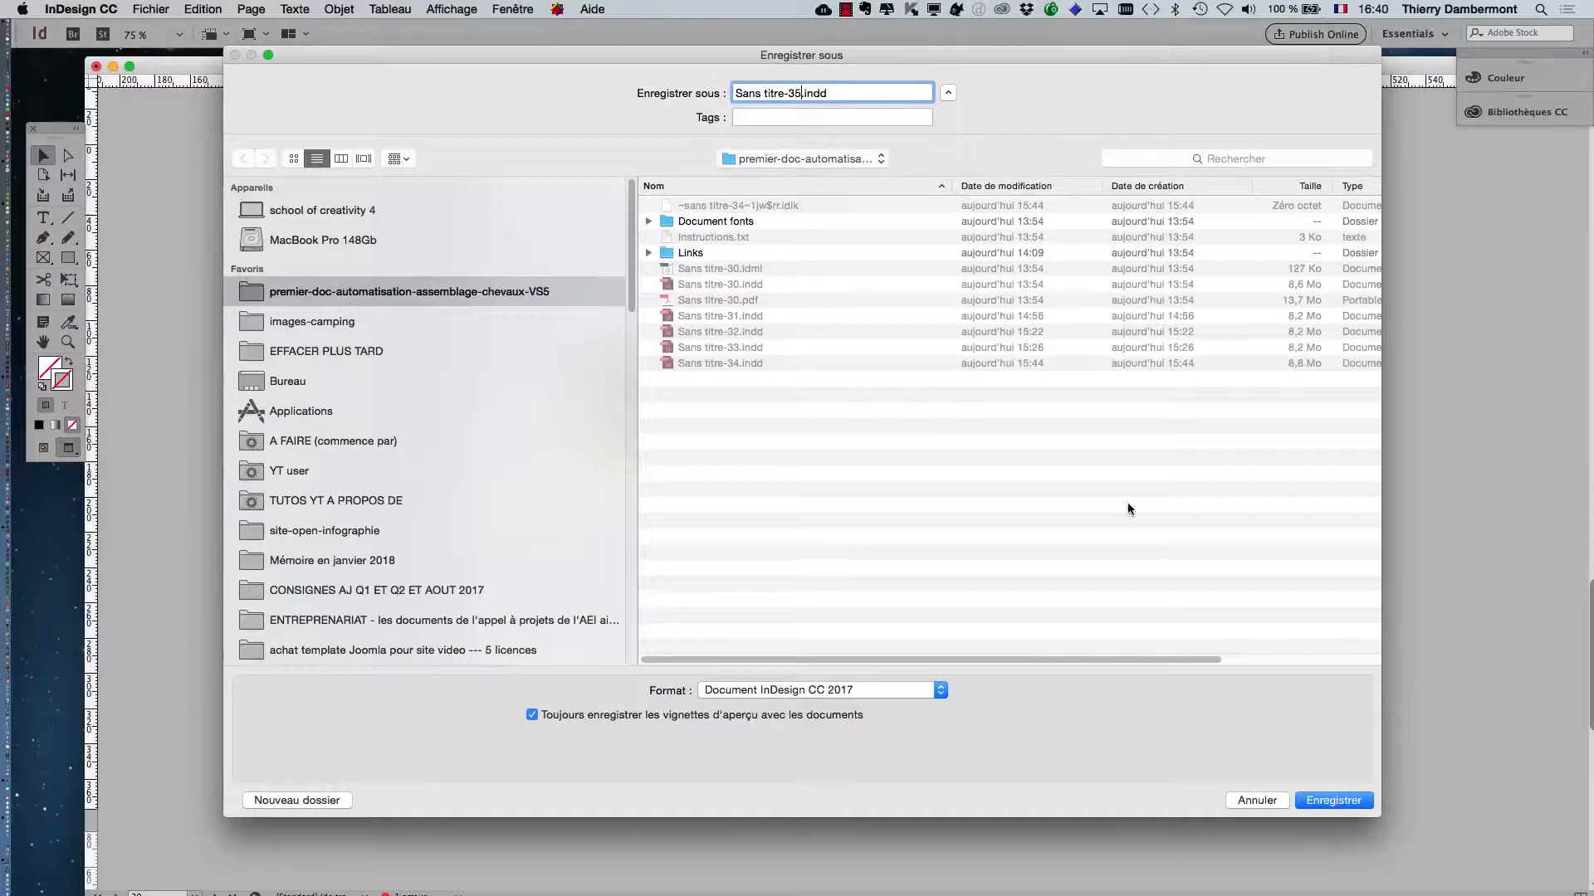
left_click(1361, 804)
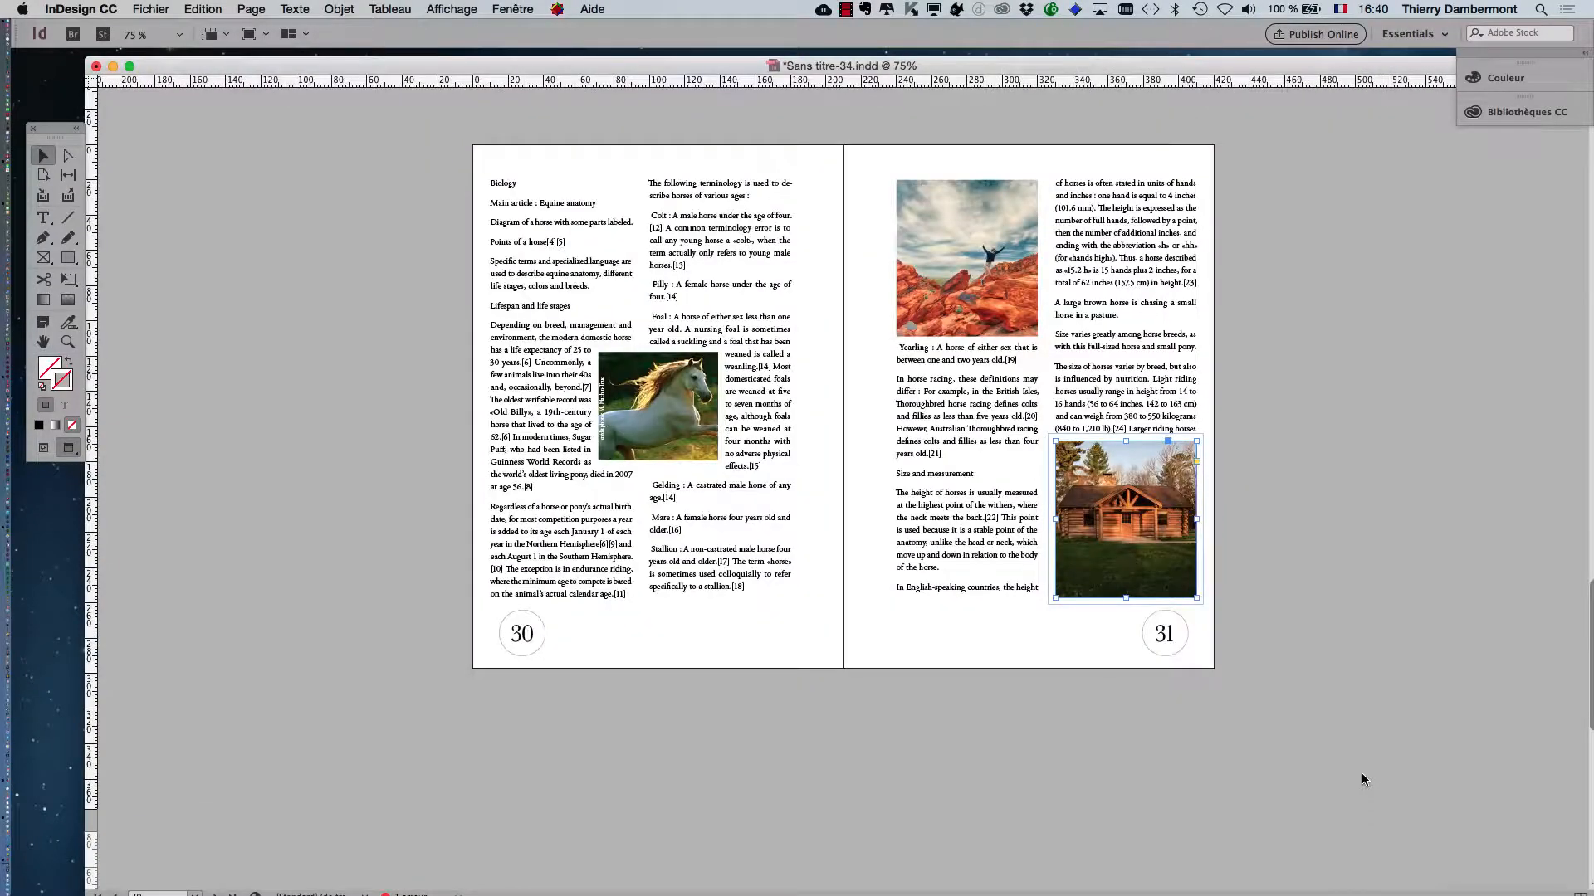
Step: Switch to Finder and examine the paired JPG and PSD files in the images-camping folder
key("super+Tab")
left_click(536, 449)
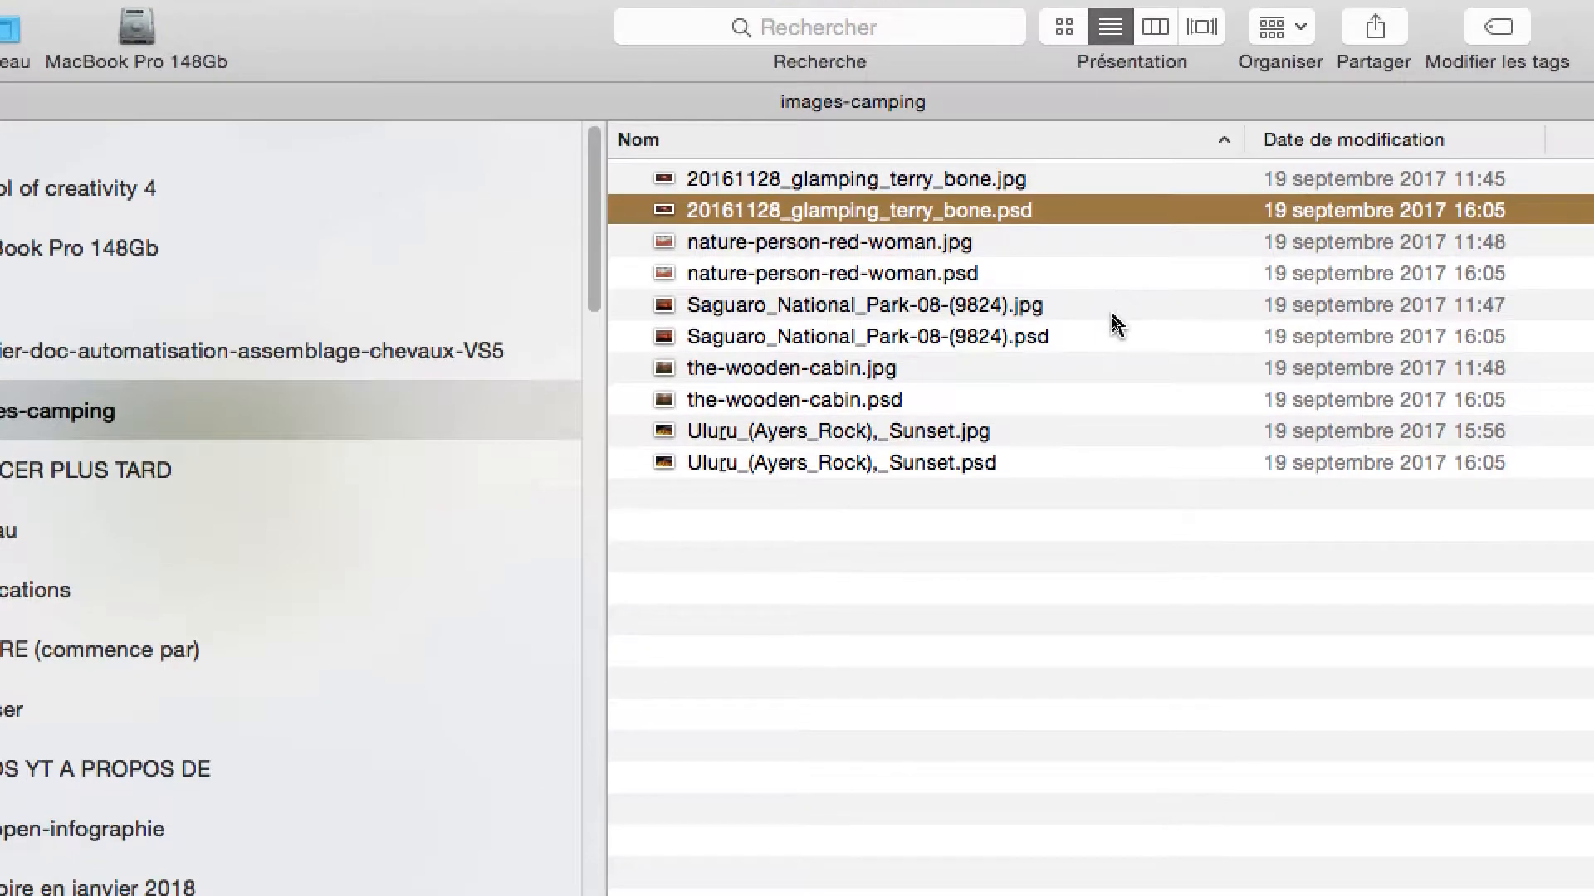
left_click(1108, 315)
left_click(1101, 332)
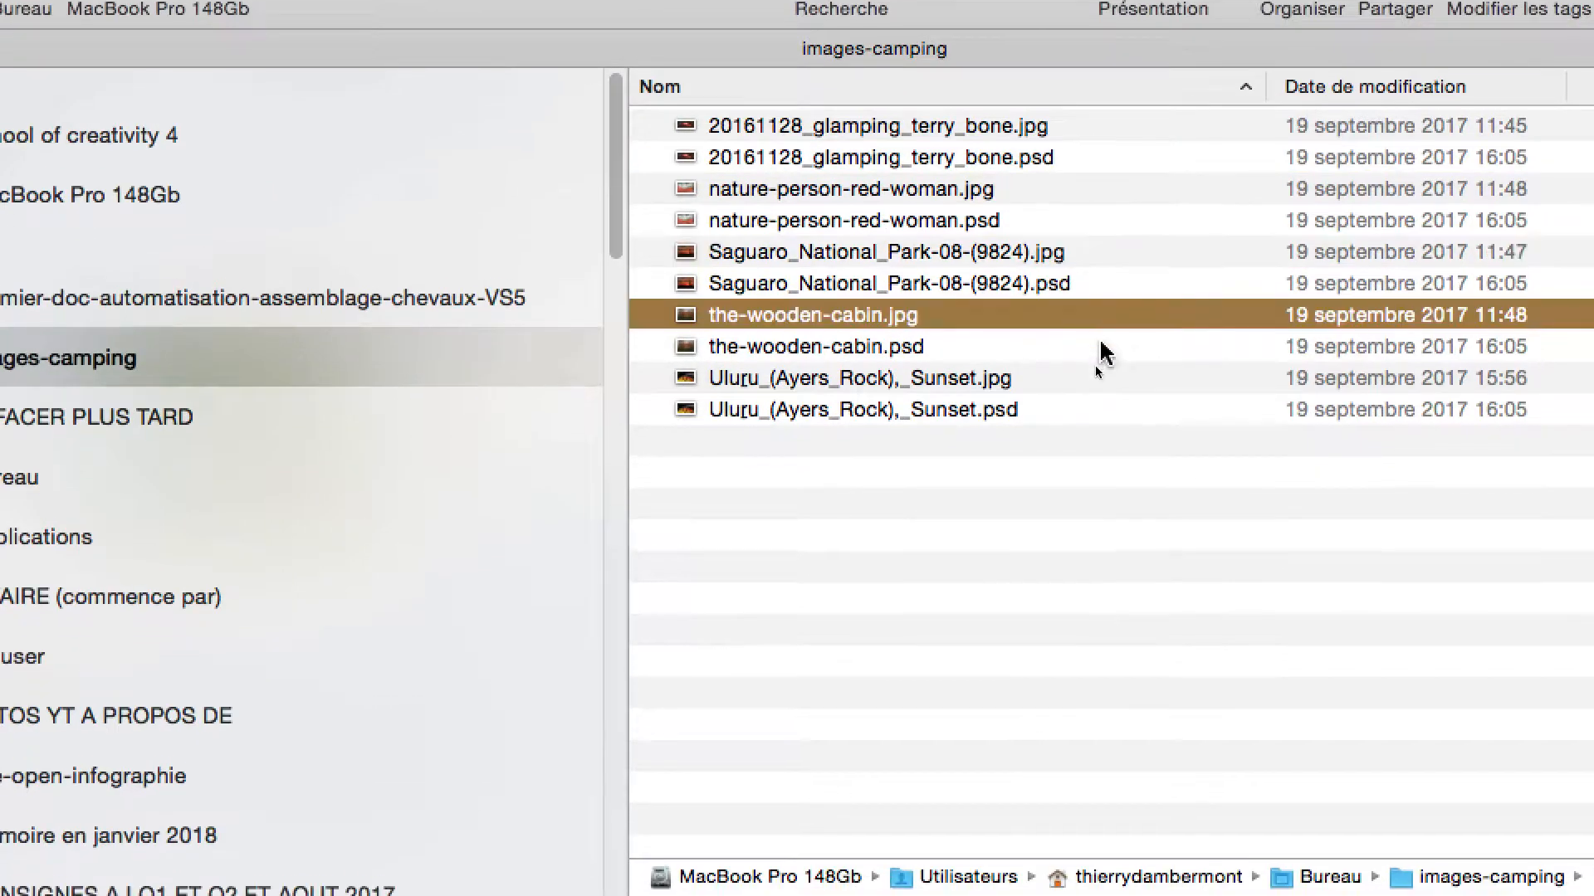
left_click(1101, 393)
left_click(1089, 140)
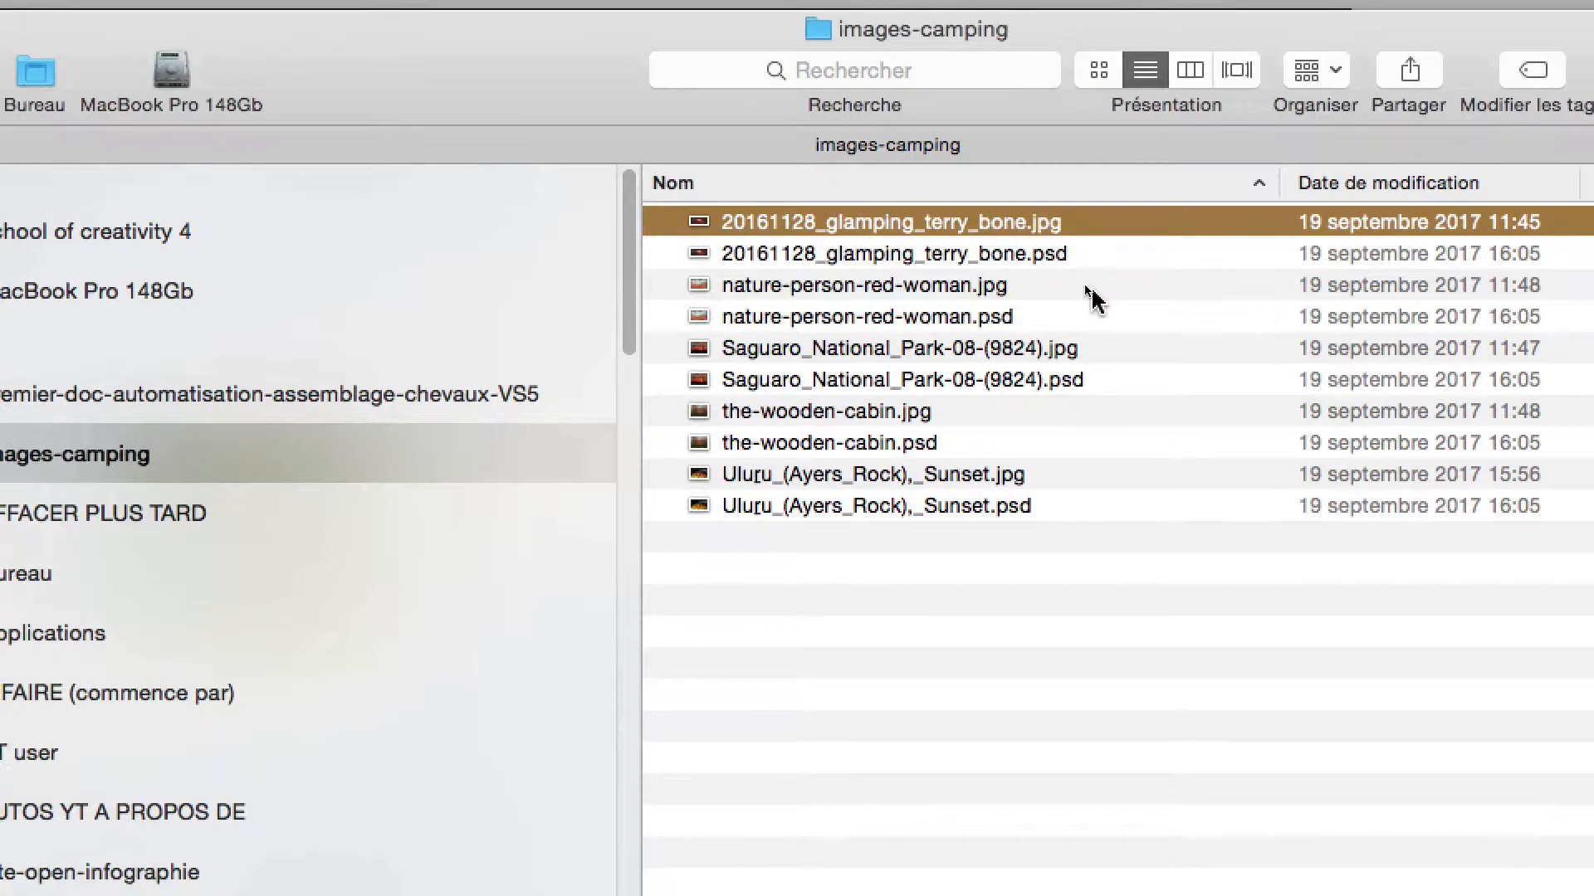
left_click(1085, 327)
left_click(1065, 584)
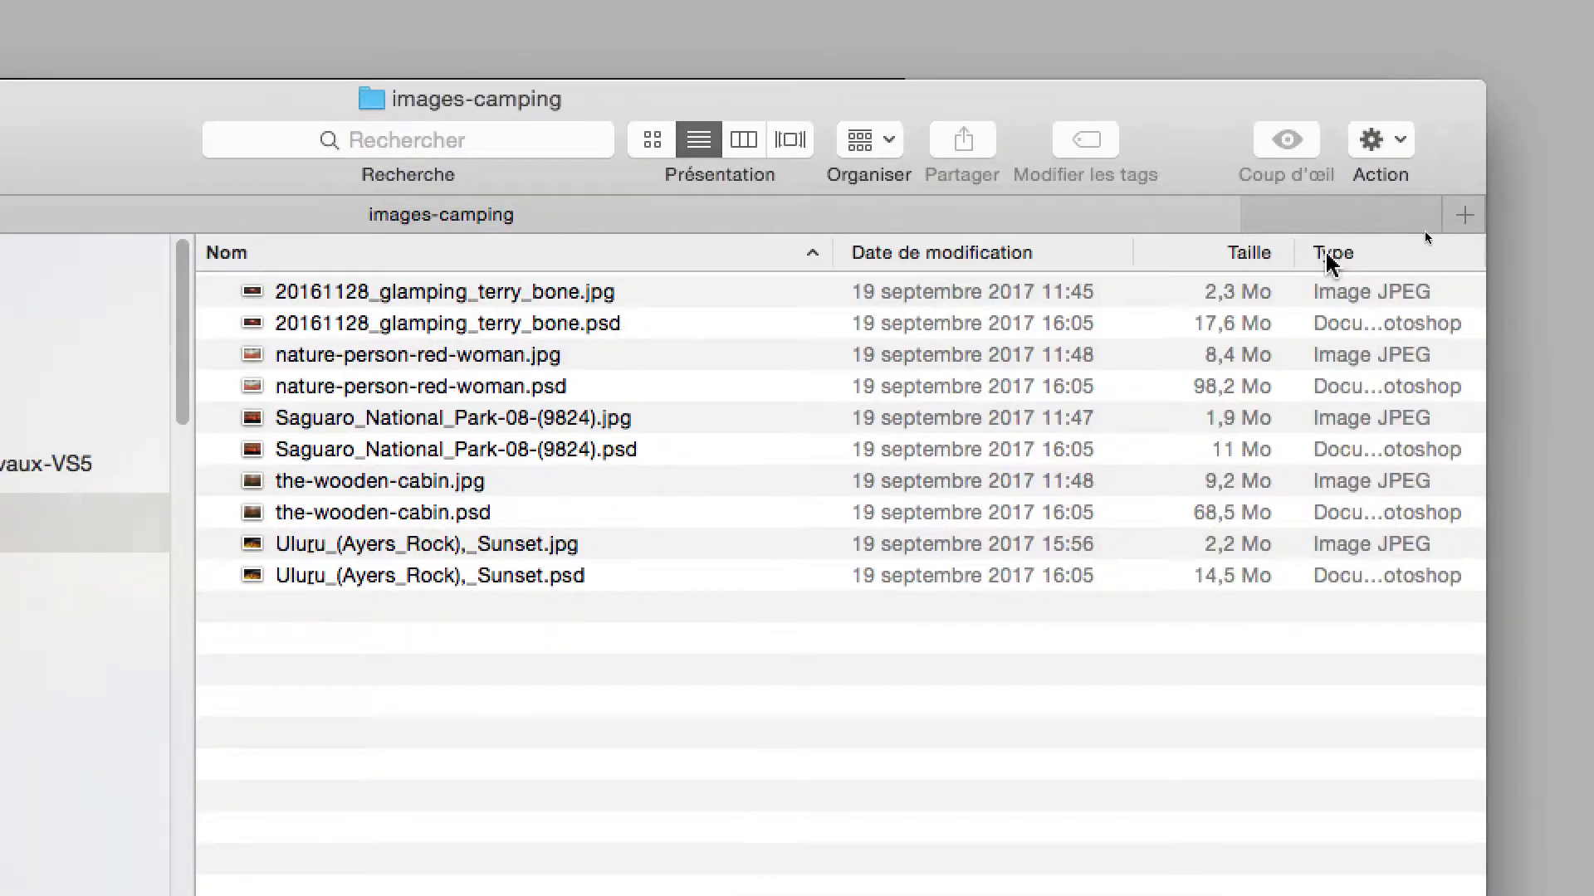
Step: Sort the images-camping files by type and give the five JPG files the red tag
left_click(1326, 251)
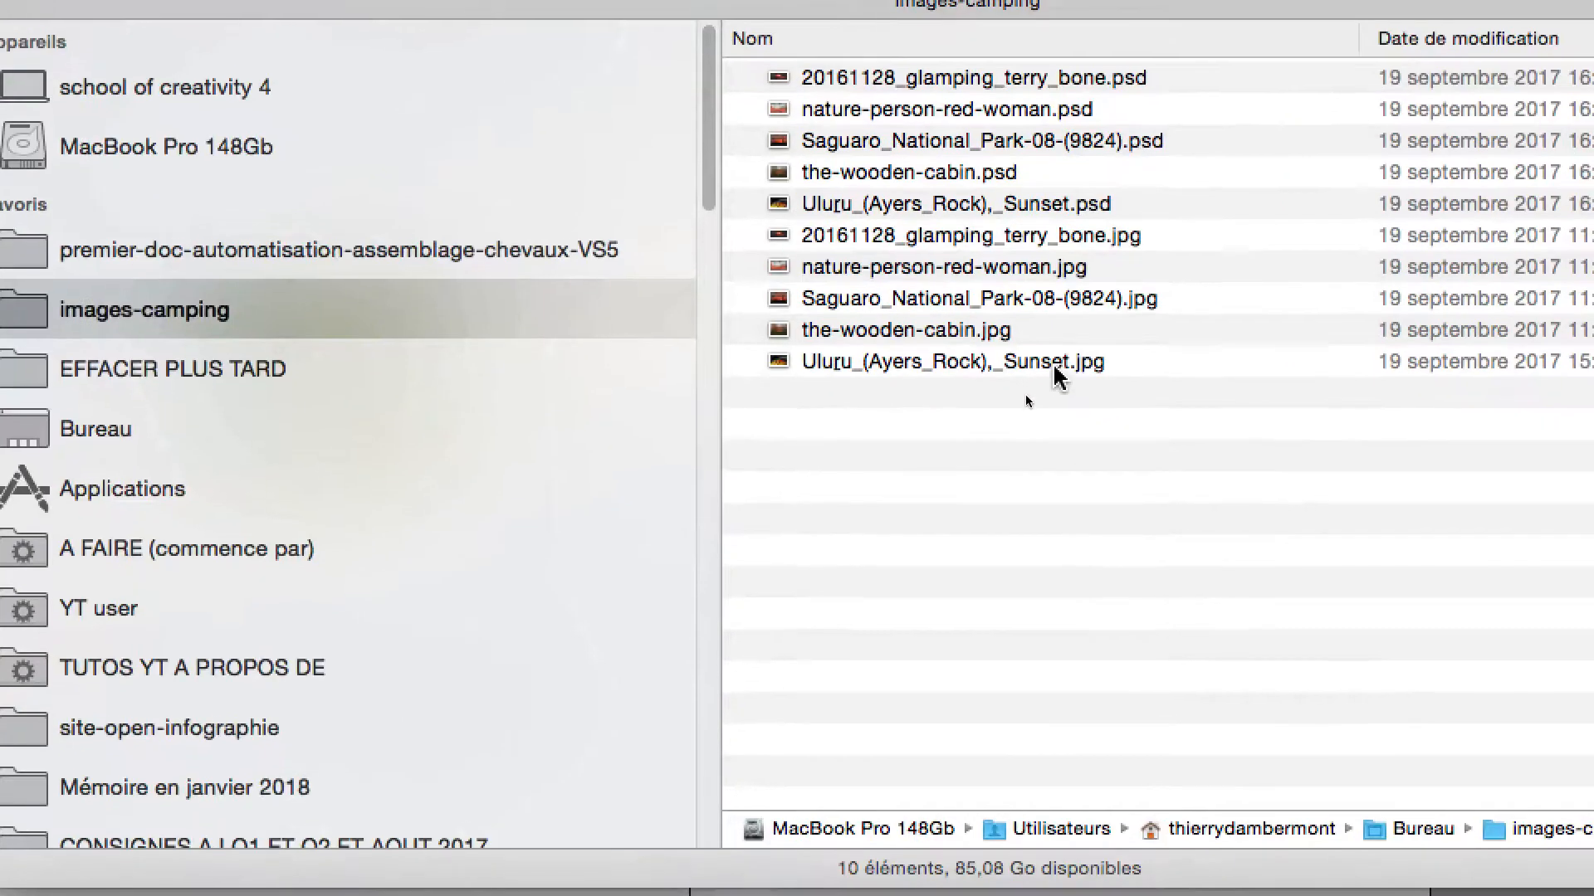
left_click(689, 532)
left_click(785, 415, "shift")
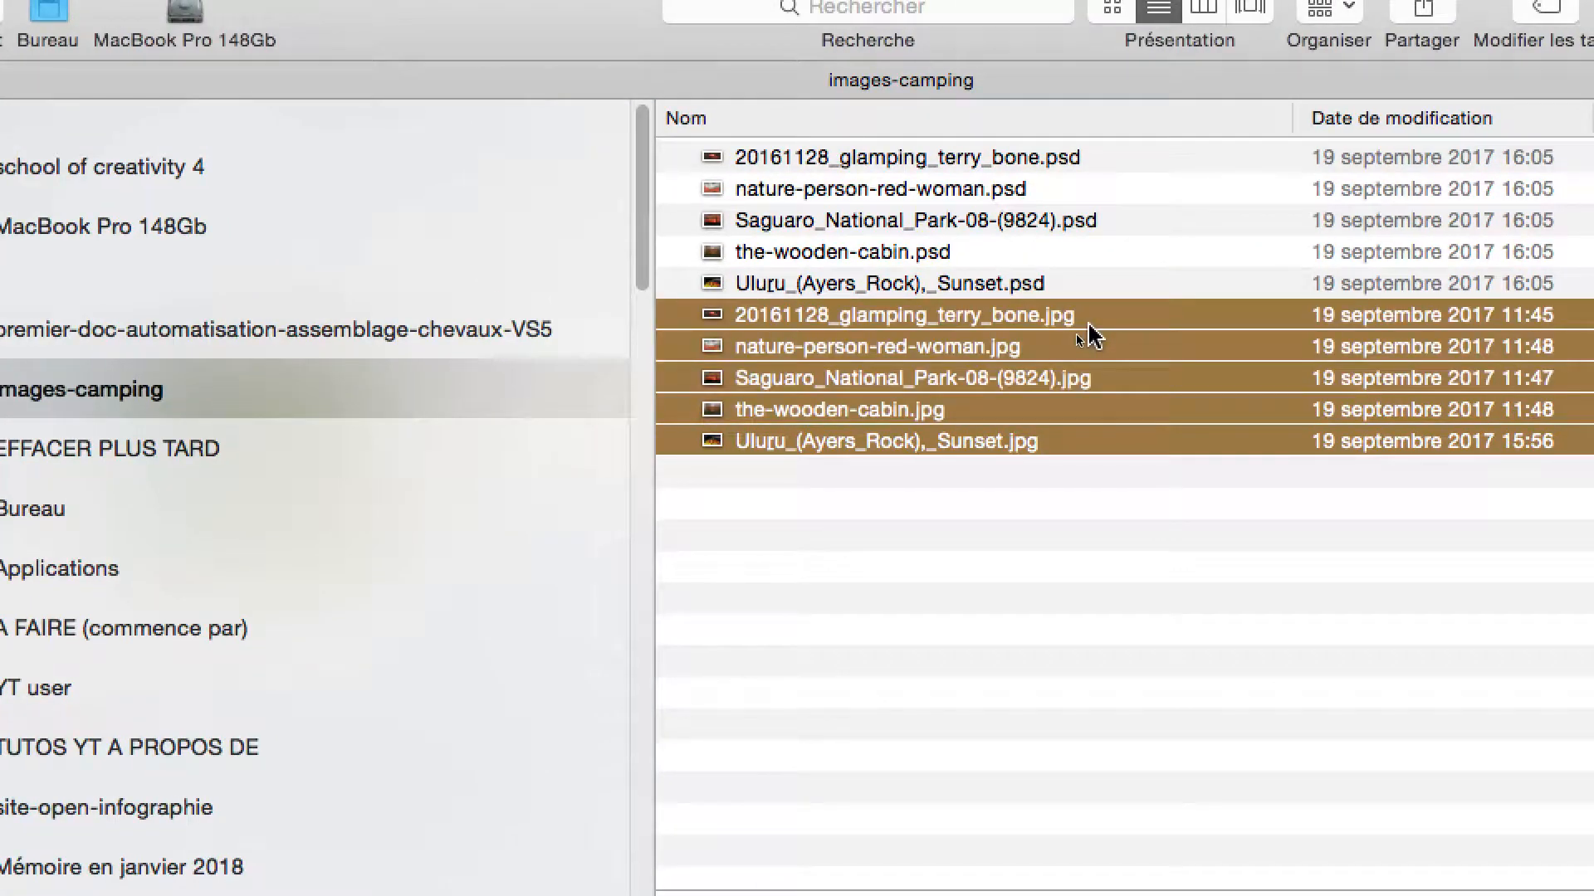
right_click(1089, 336)
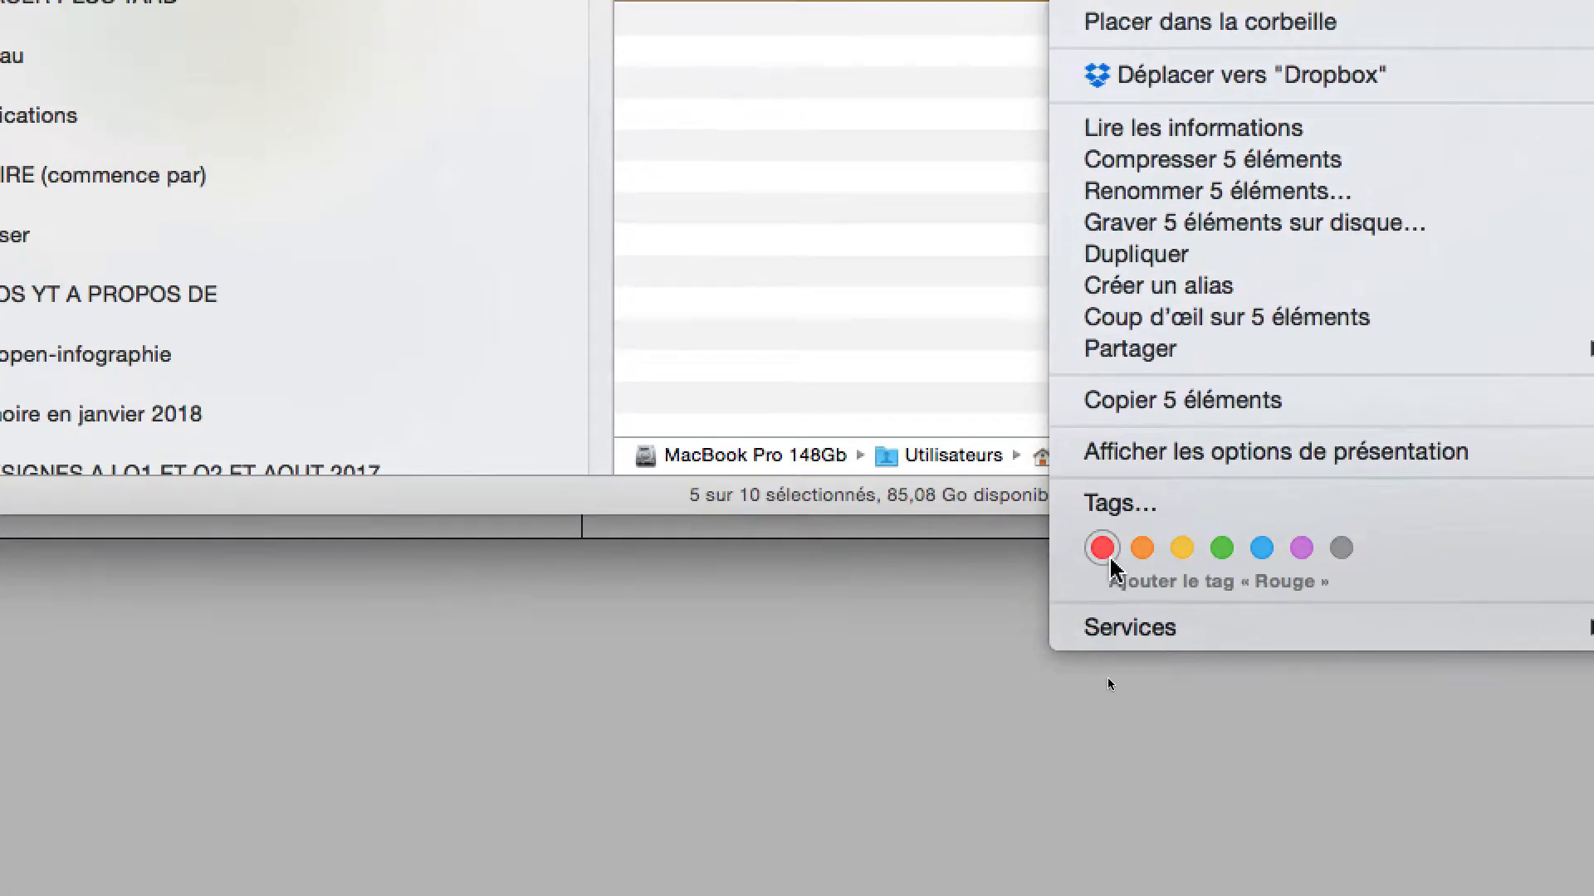
left_click(1103, 550)
left_click(979, 42)
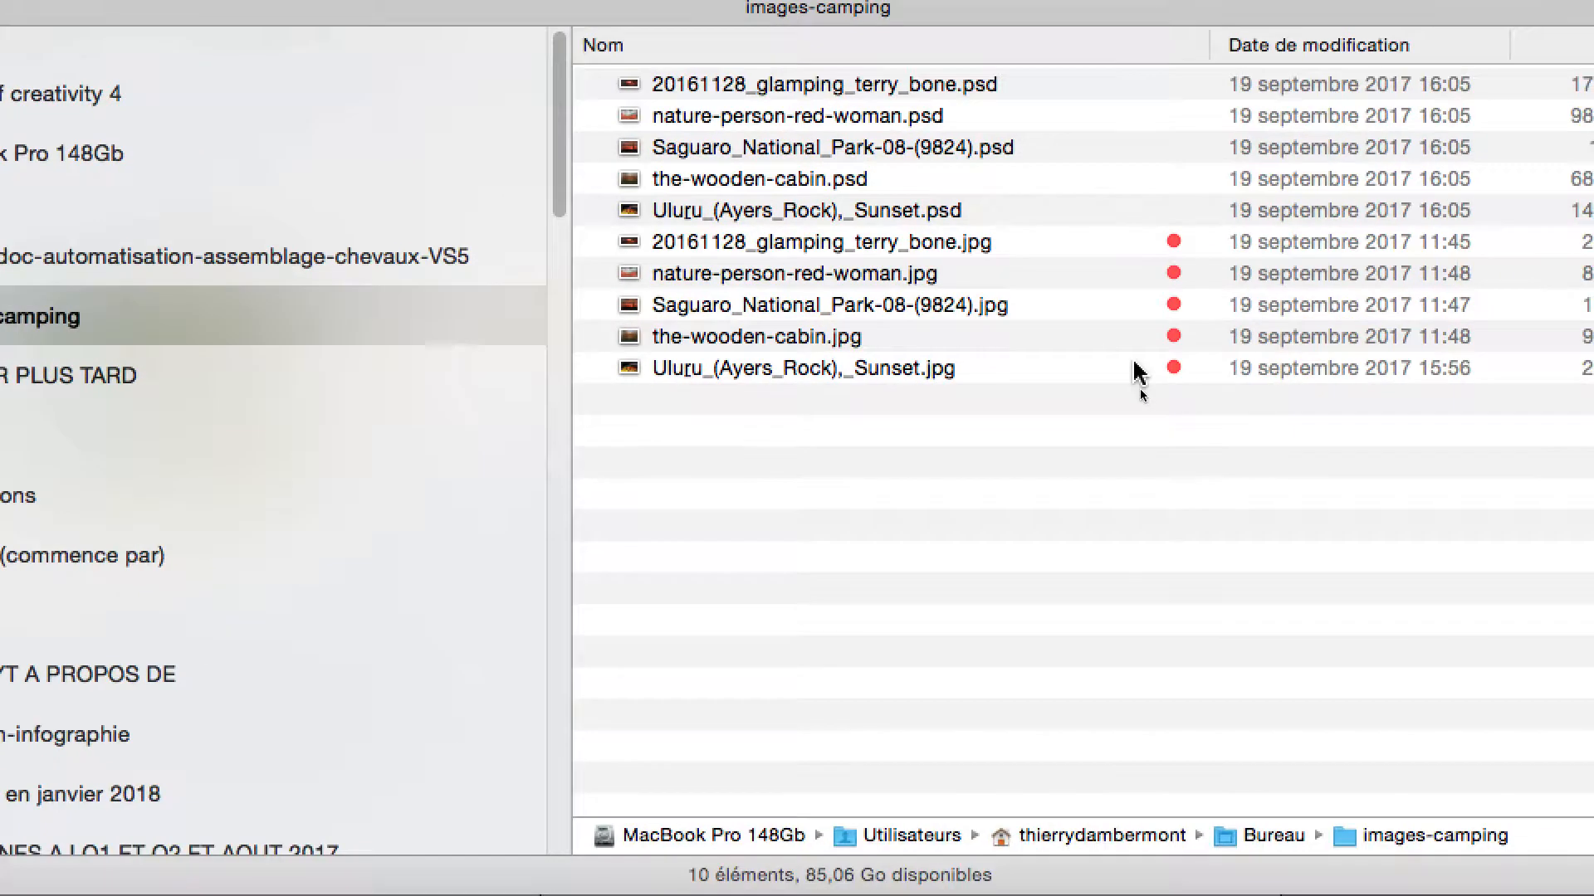
Step: Give the five PSD files in images-camping the green tag
left_click(1135, 210)
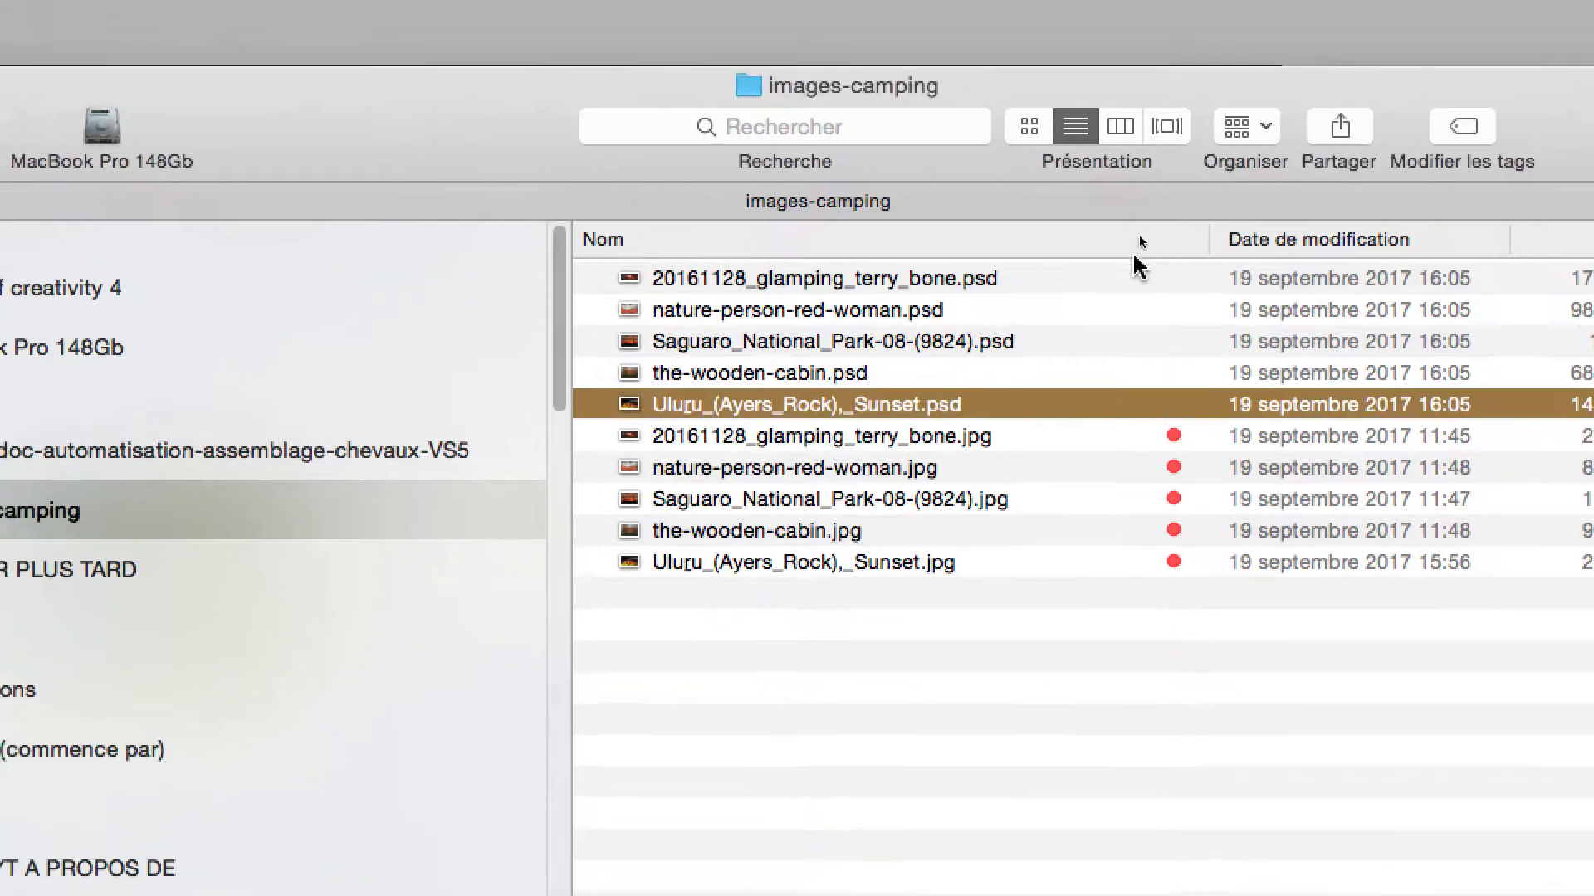
left_click(1138, 278, "shift")
right_click(1138, 279)
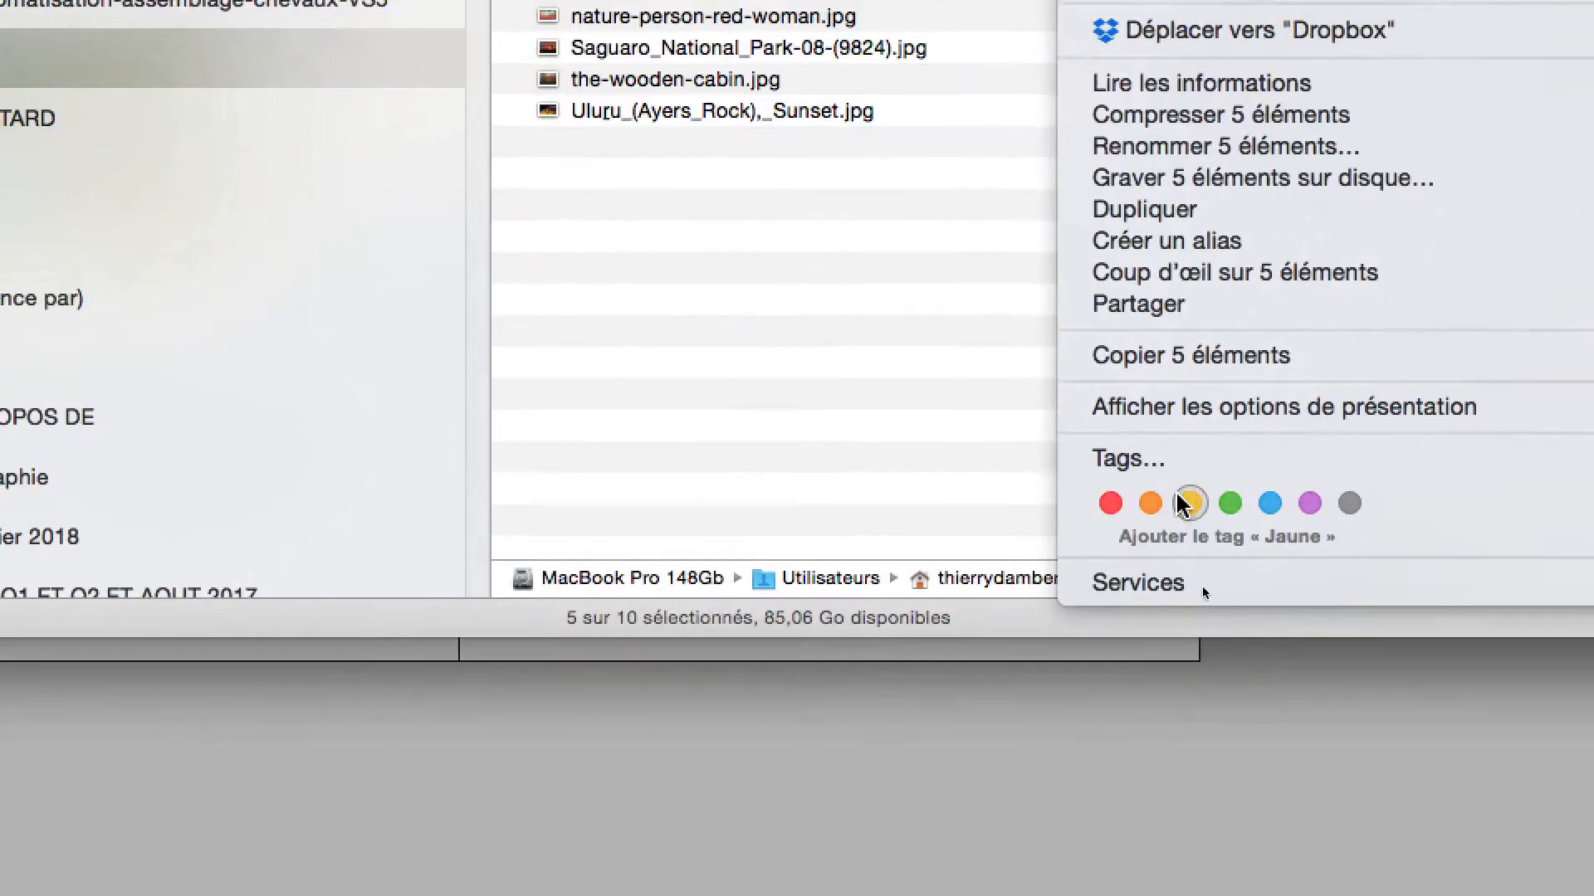
left_click(1230, 503)
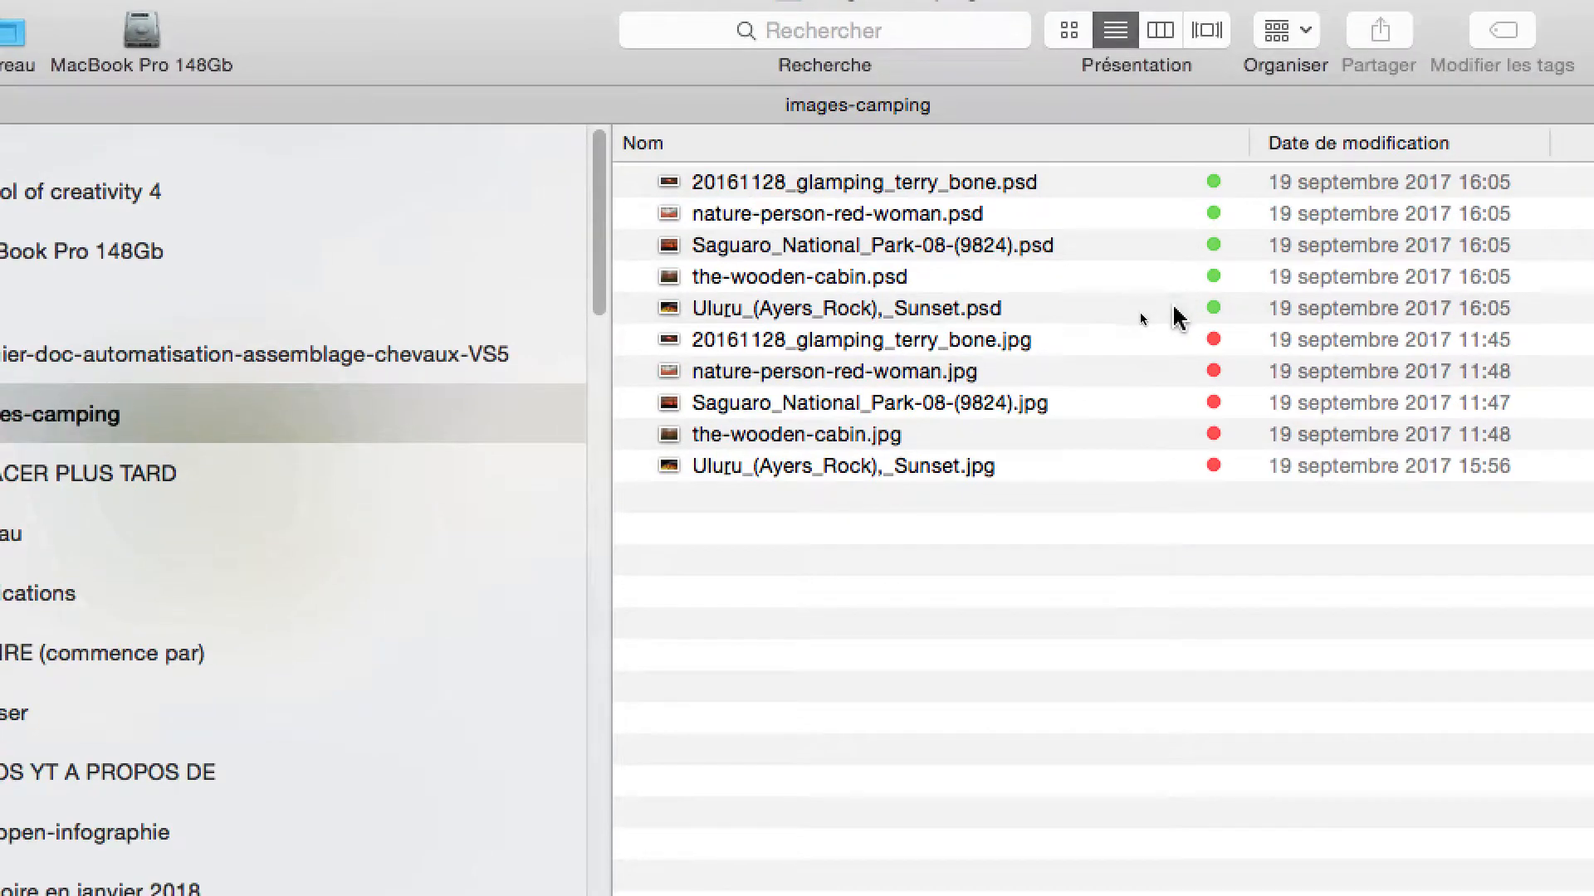
Step: Close the images-camping Finder window, return to Sans titre-35.indd in InDesign and deselect the cabin image
left_click(1139, 312)
left_click(1114, 189, "shift")
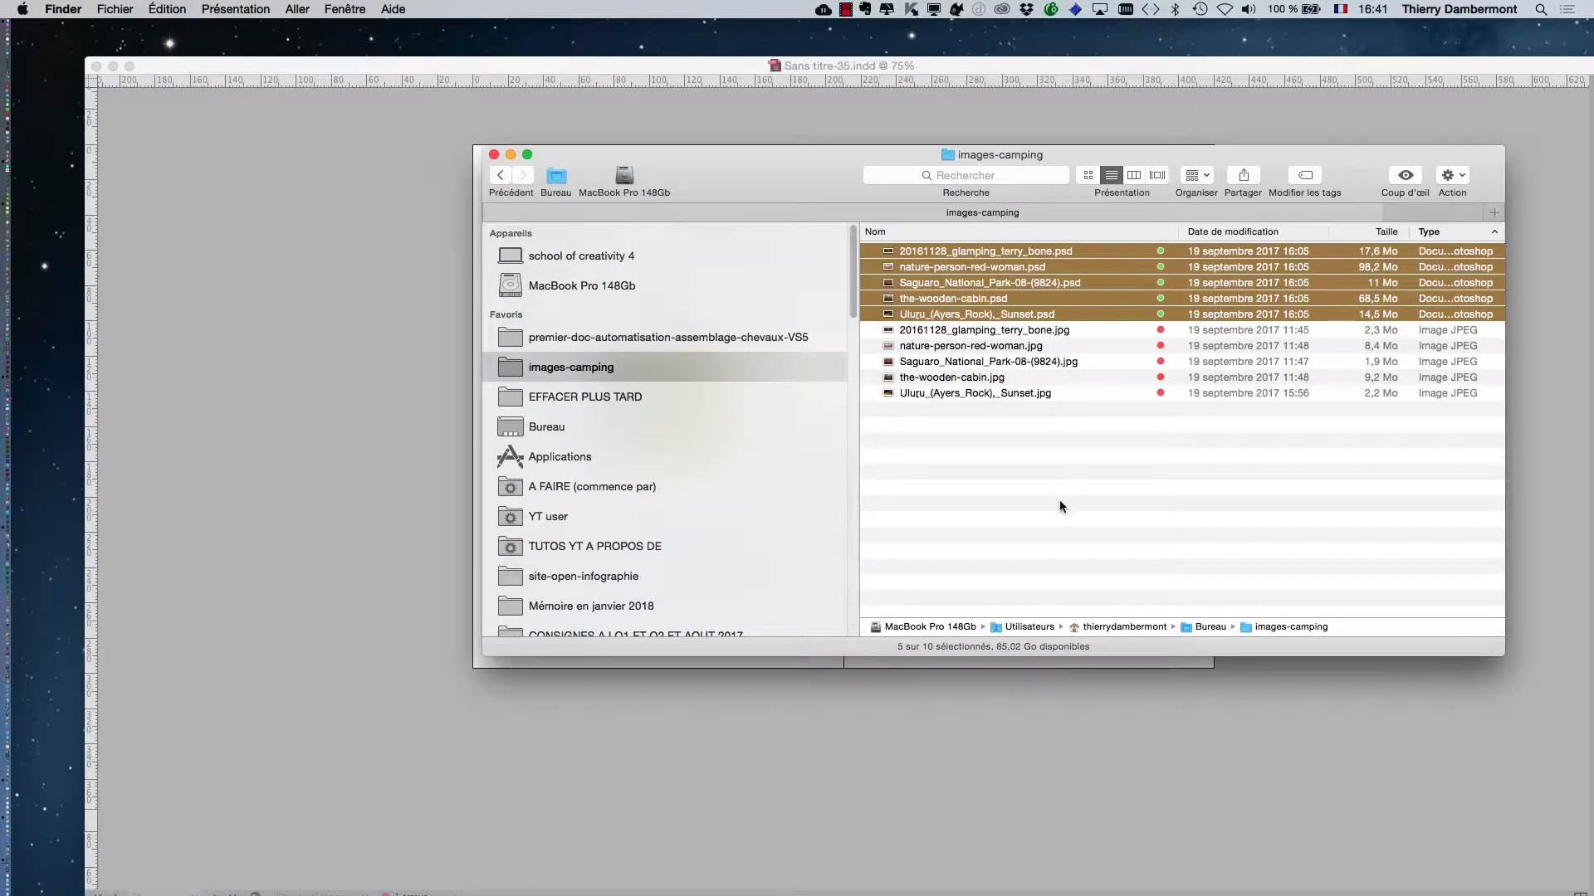
left_click(1059, 507)
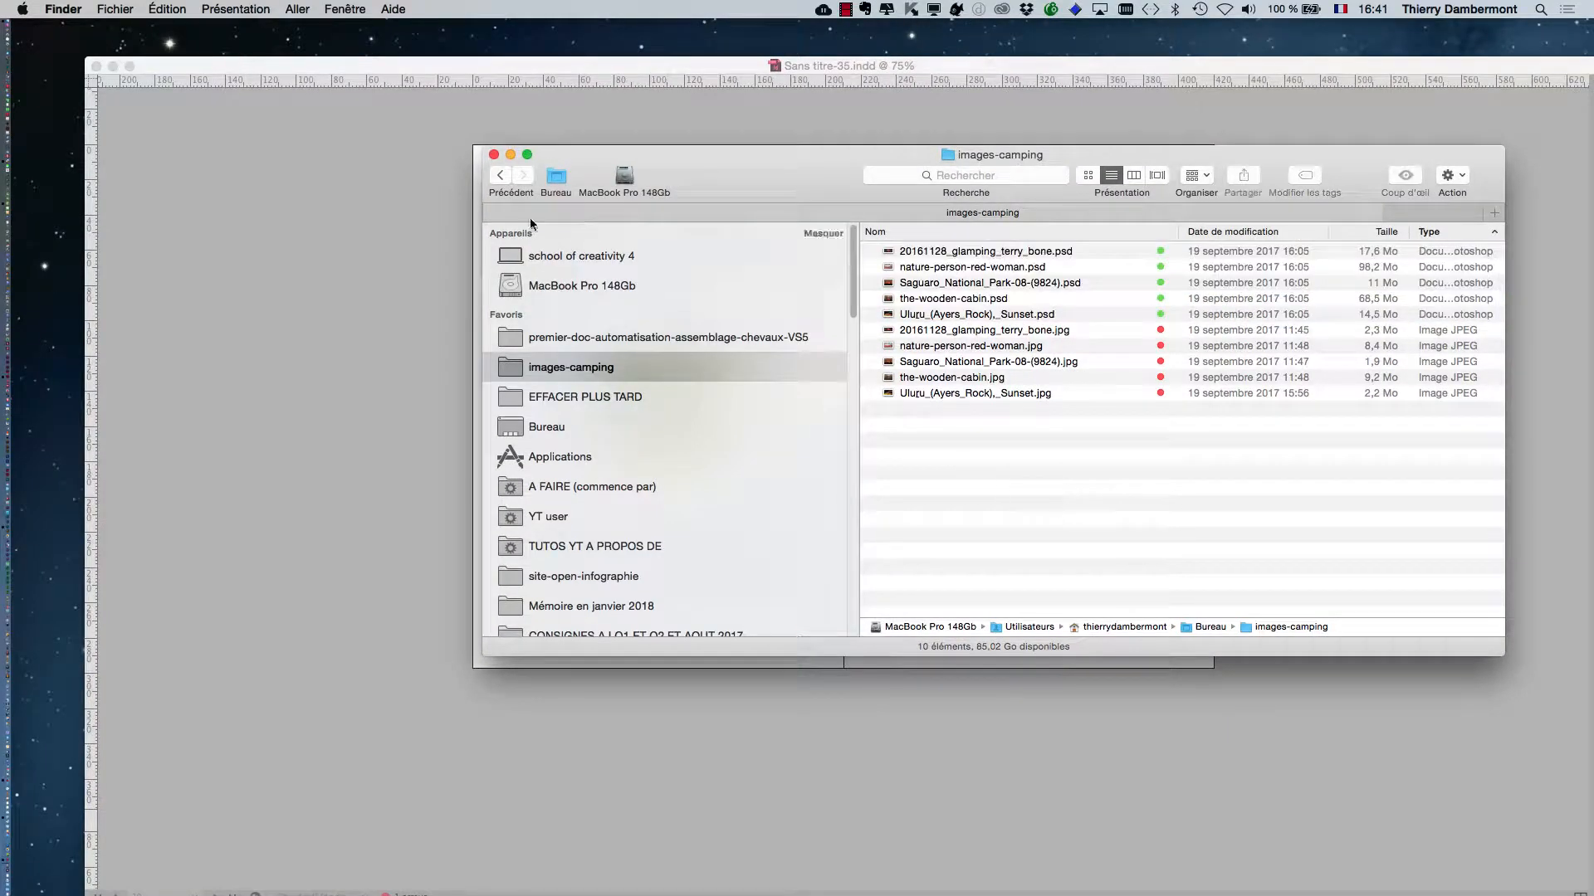
left_click(493, 154)
left_click(609, 66)
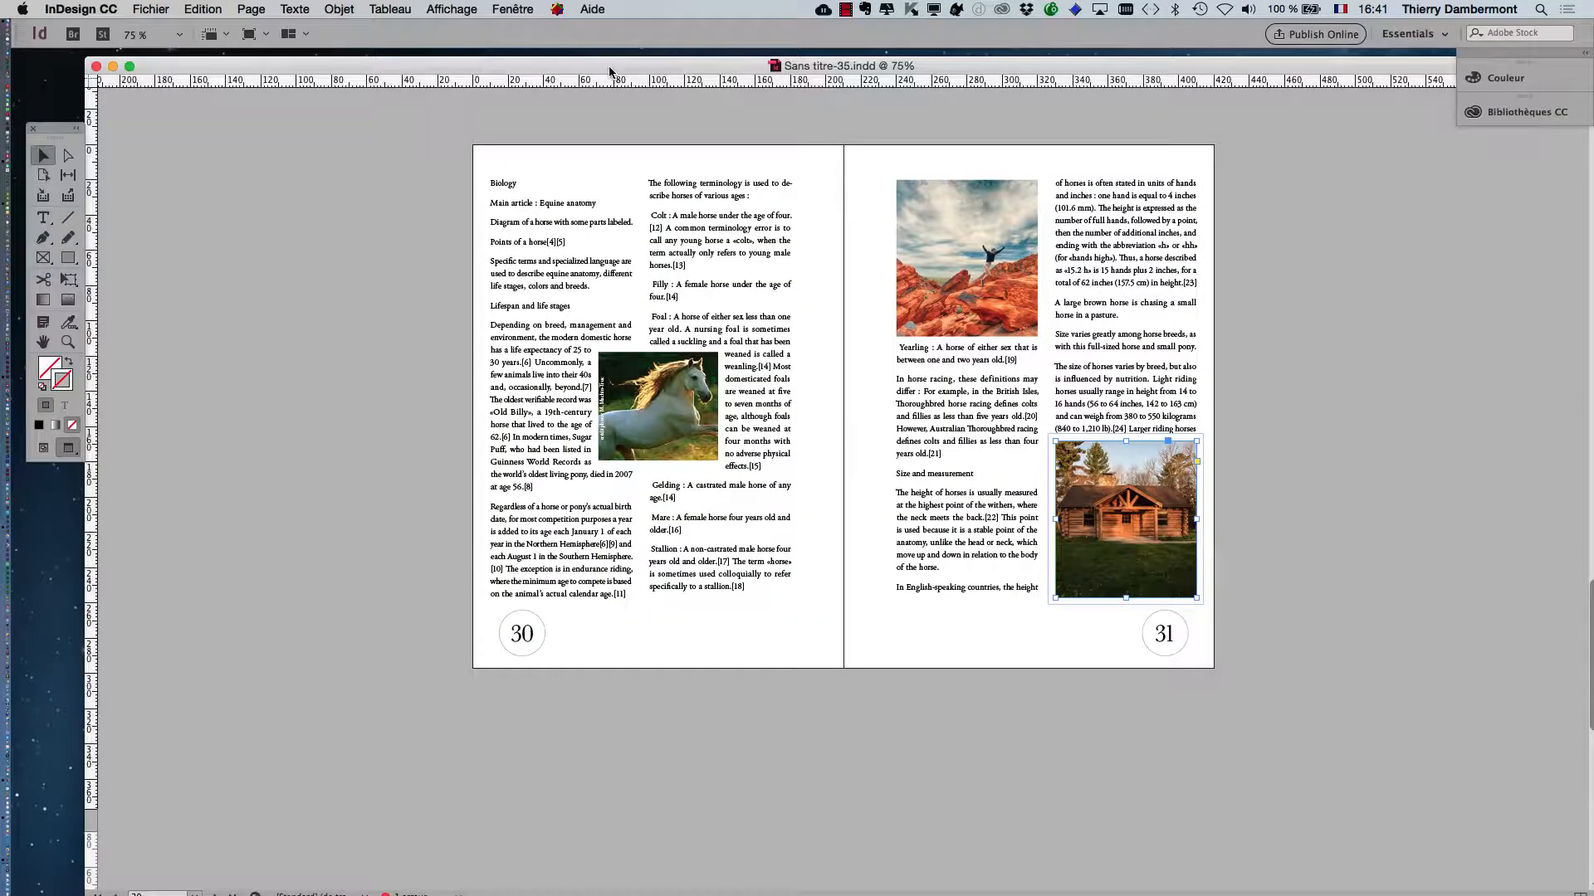
left_click(537, 129)
Step: Reopen the Liens panel and relink its 20161128_glamping_terry_bone.psd entry to the same-named PSD file in images-camping
left_click(512, 9)
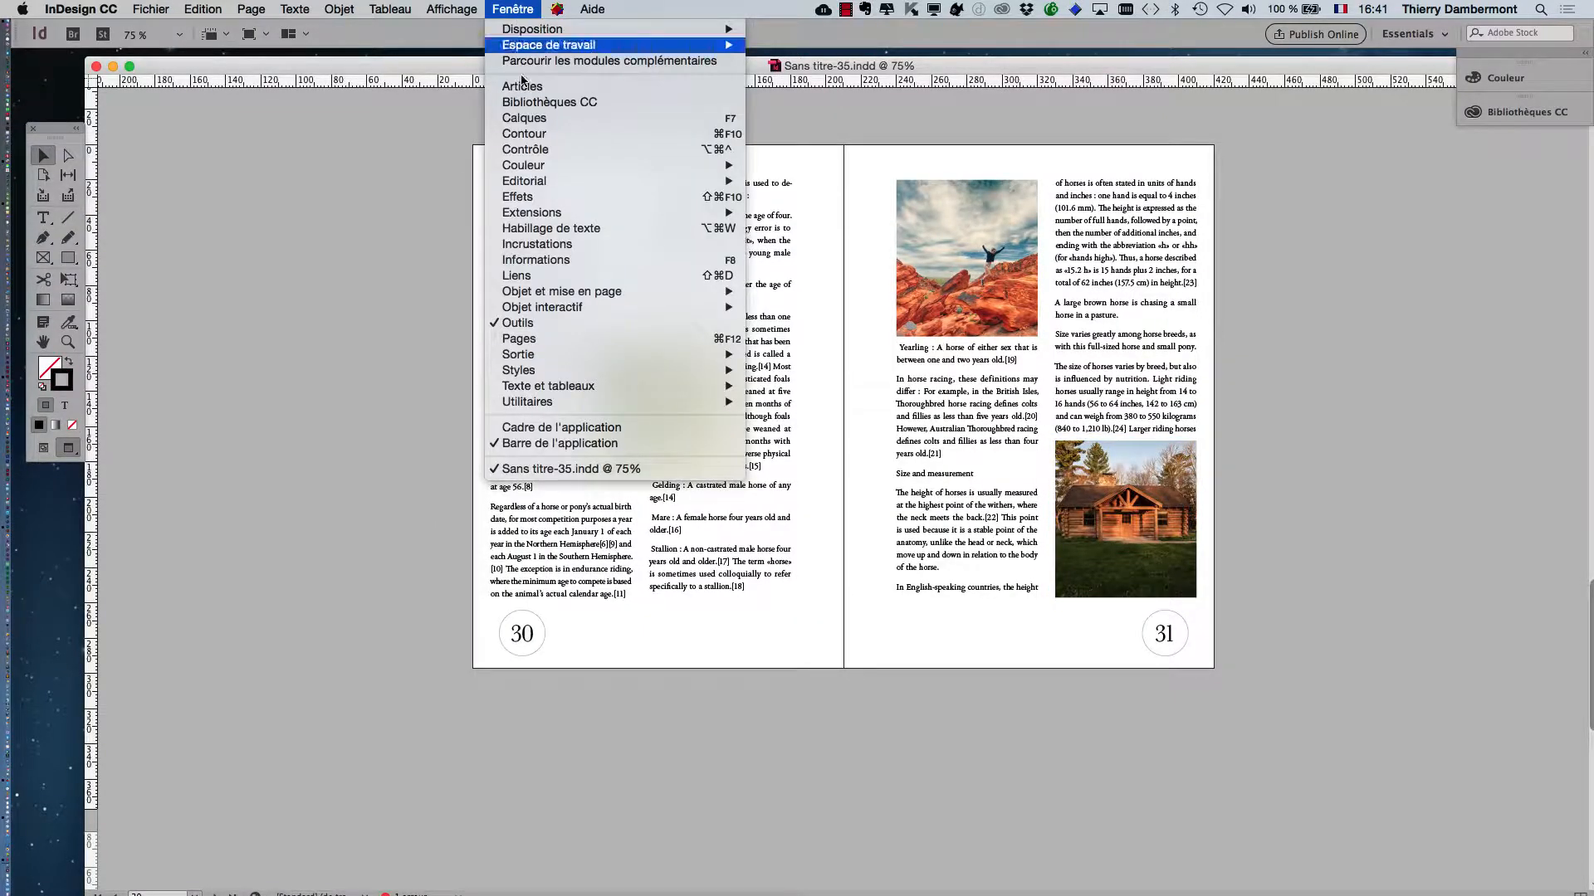
left_click(554, 274)
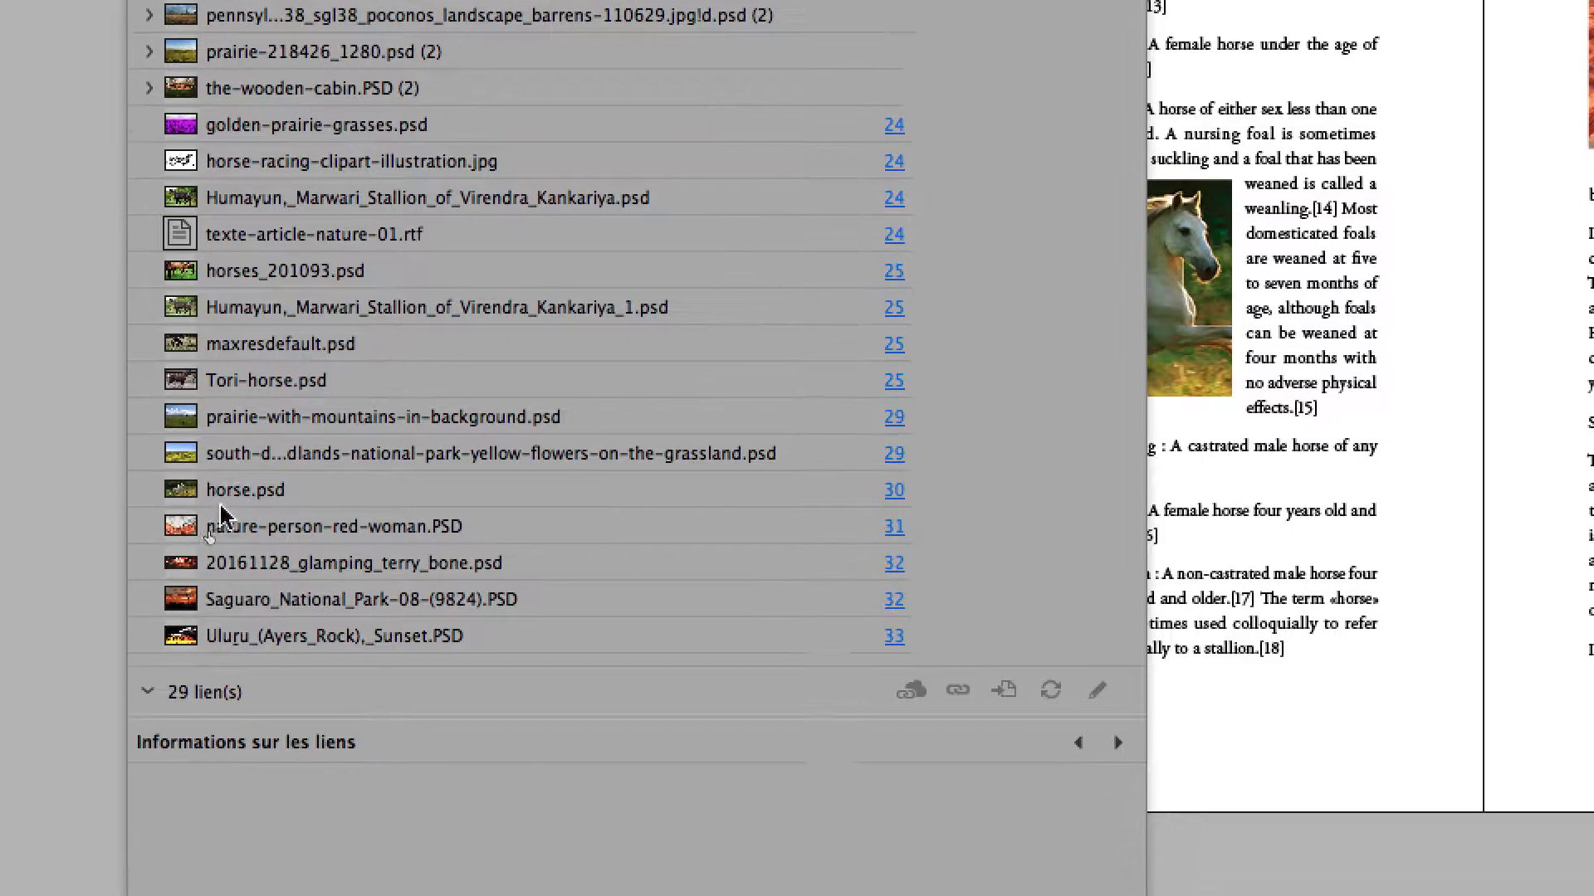
left_click(210, 544)
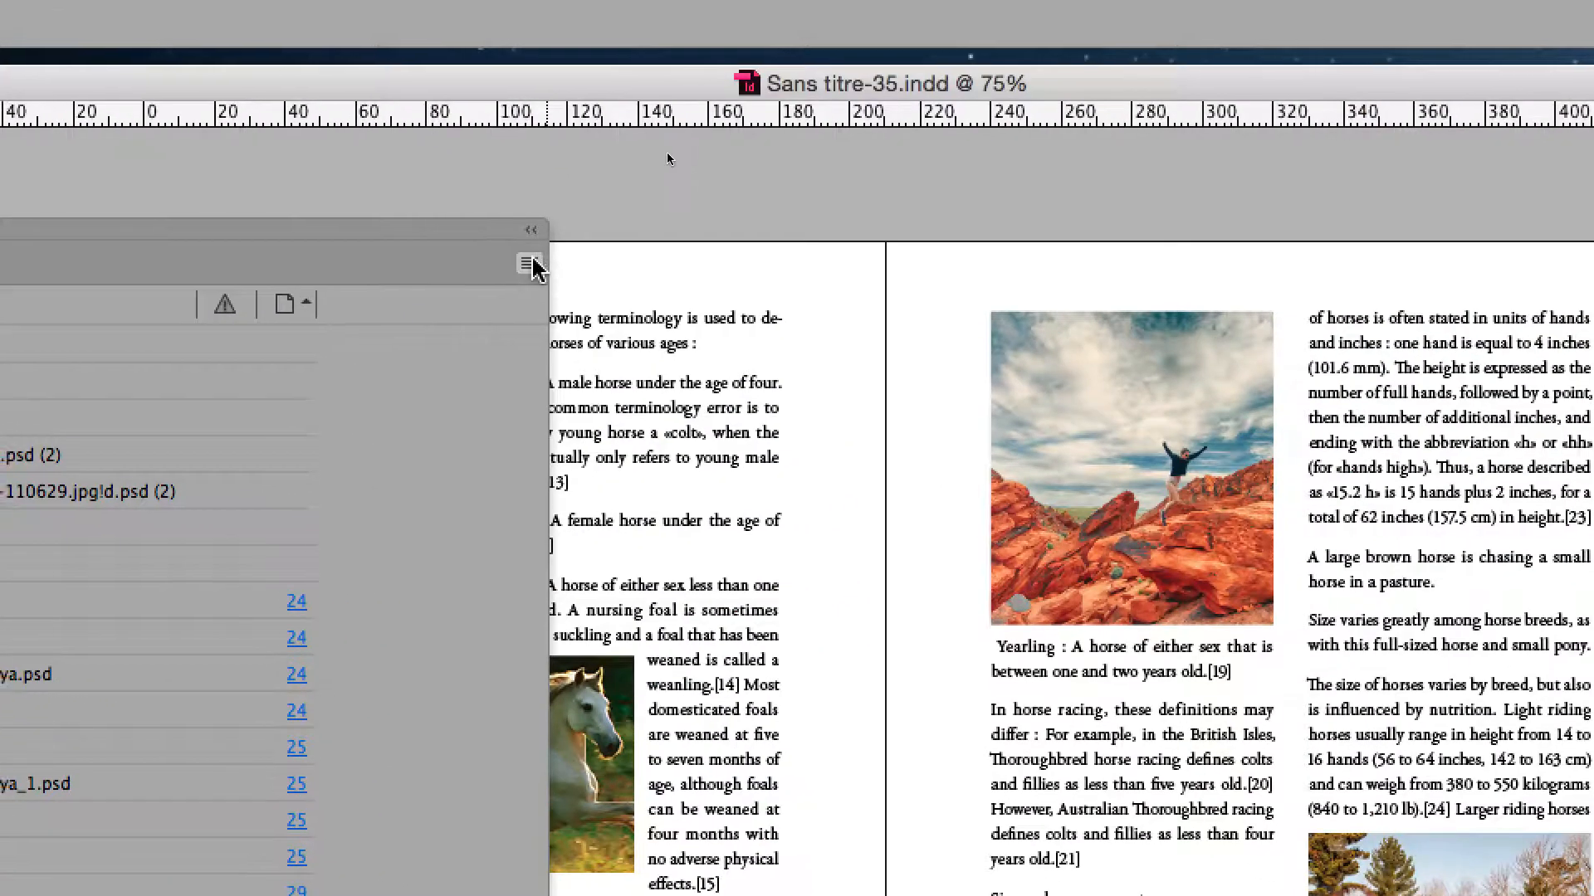
left_click(523, 266)
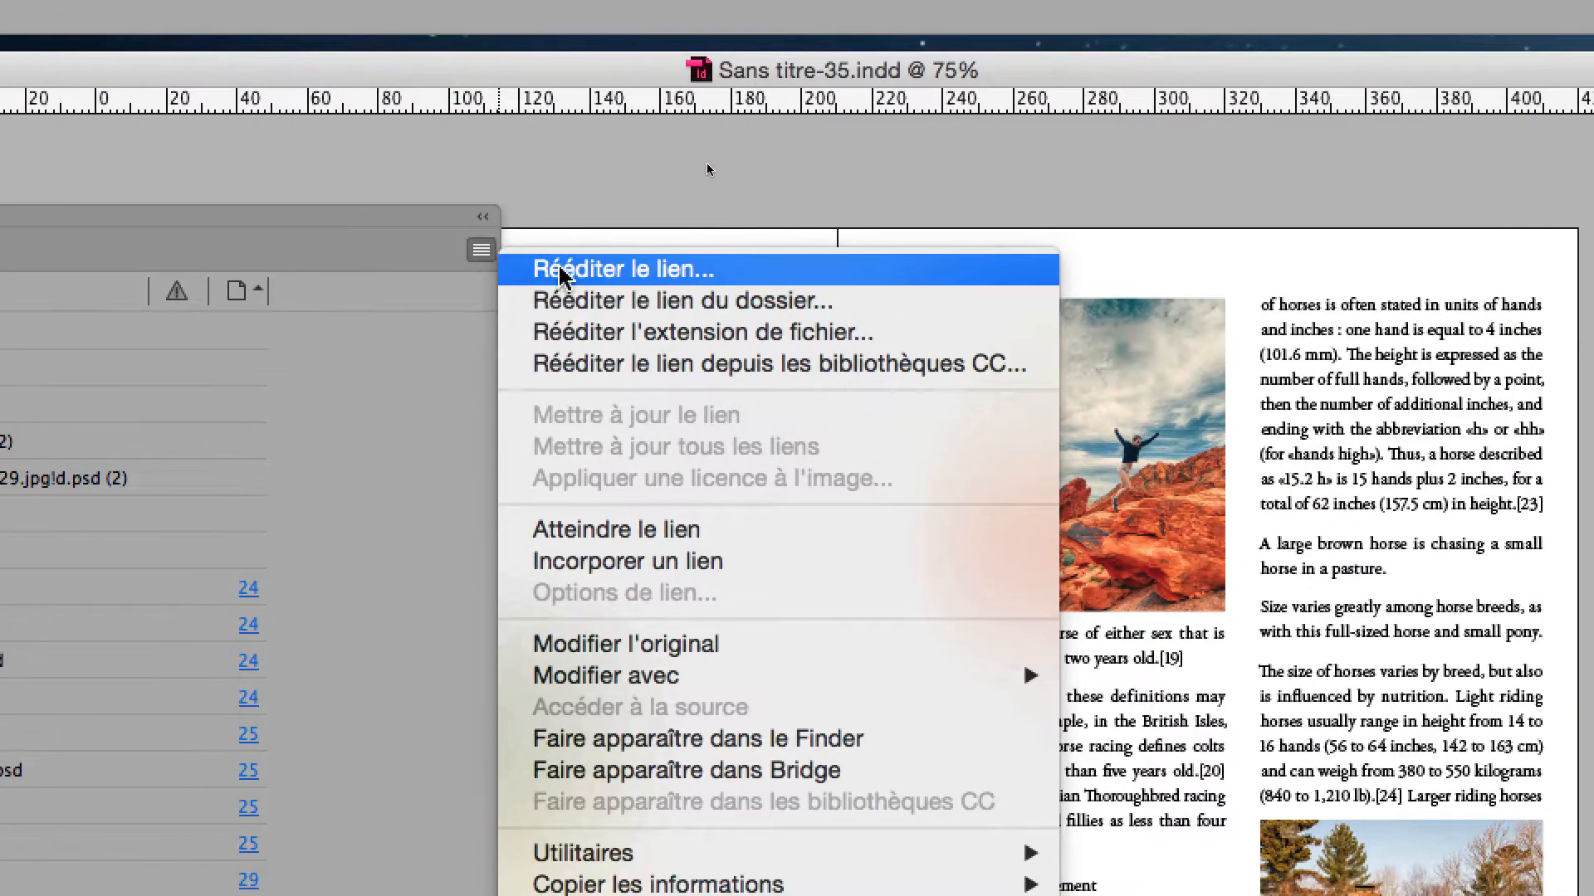
left_click(564, 270)
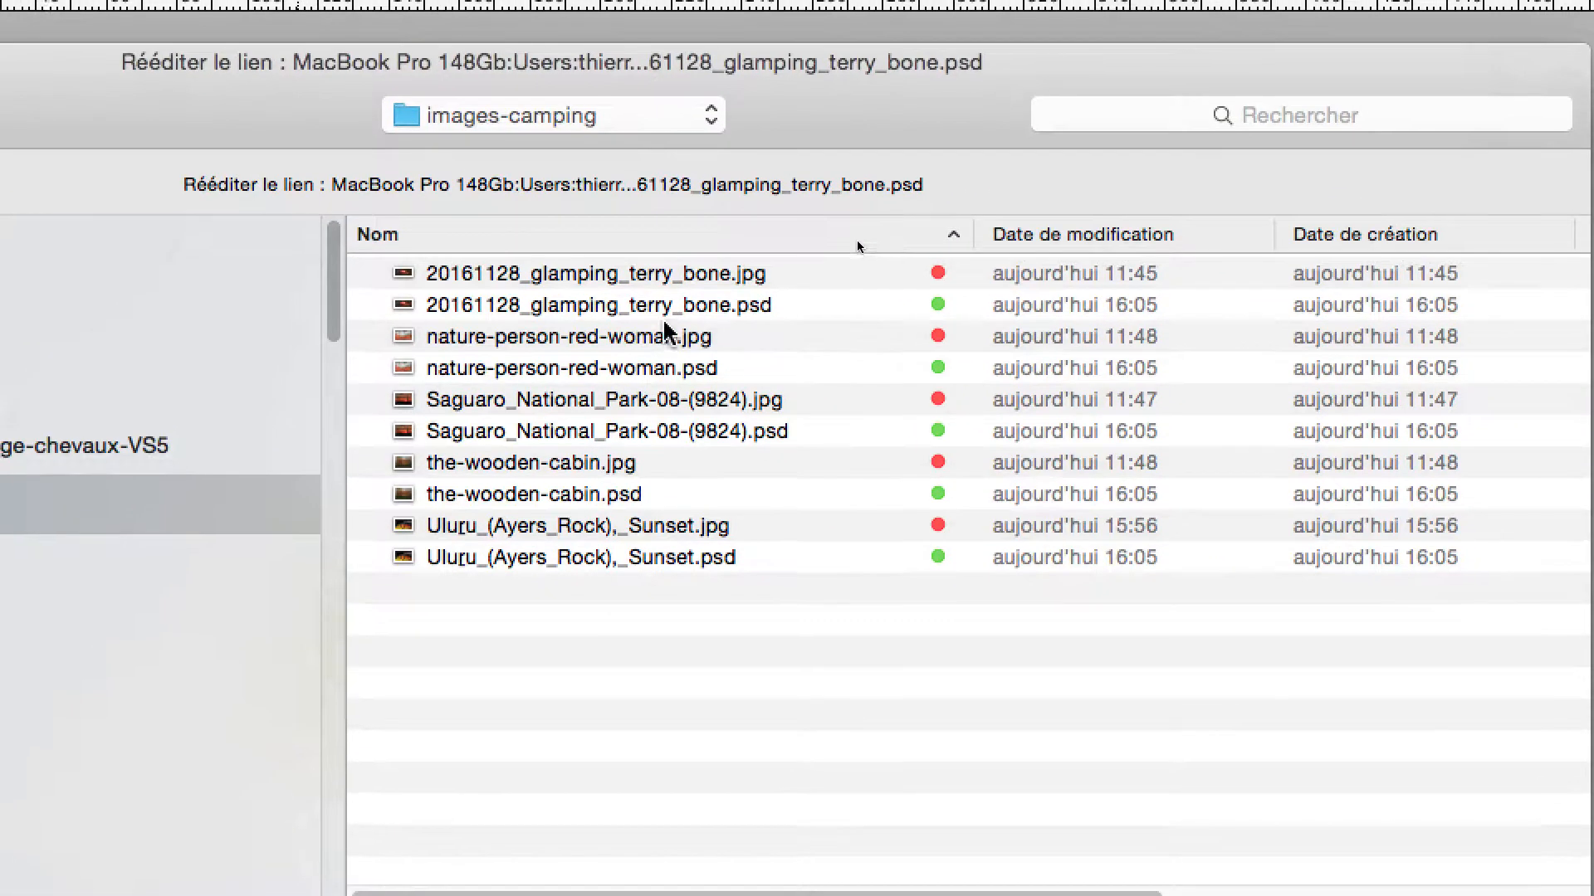
left_click(752, 261)
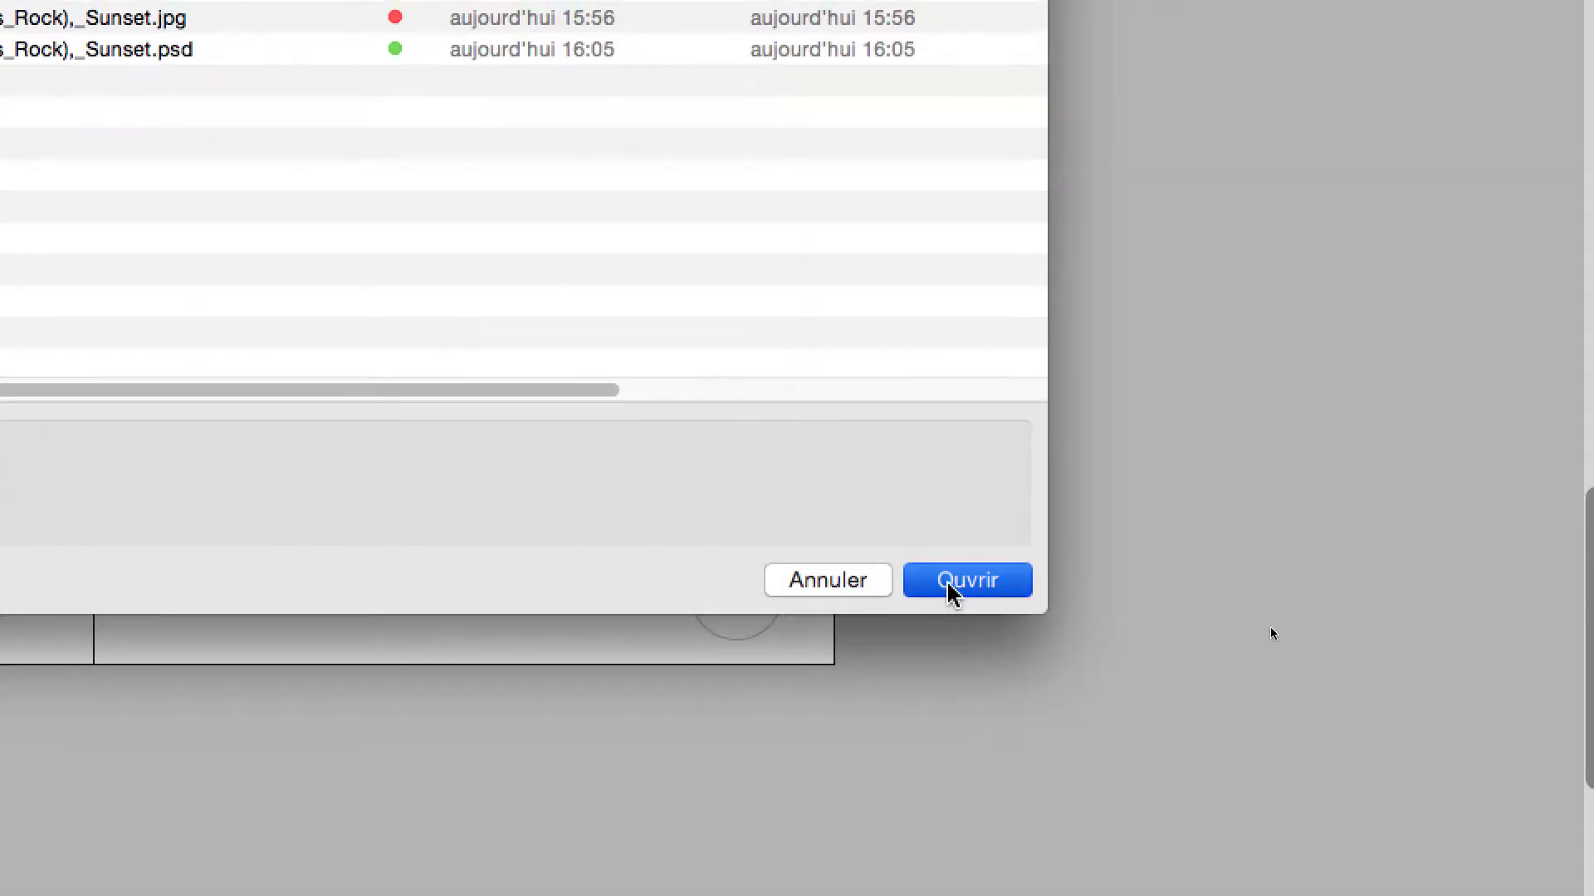
left_click(950, 581)
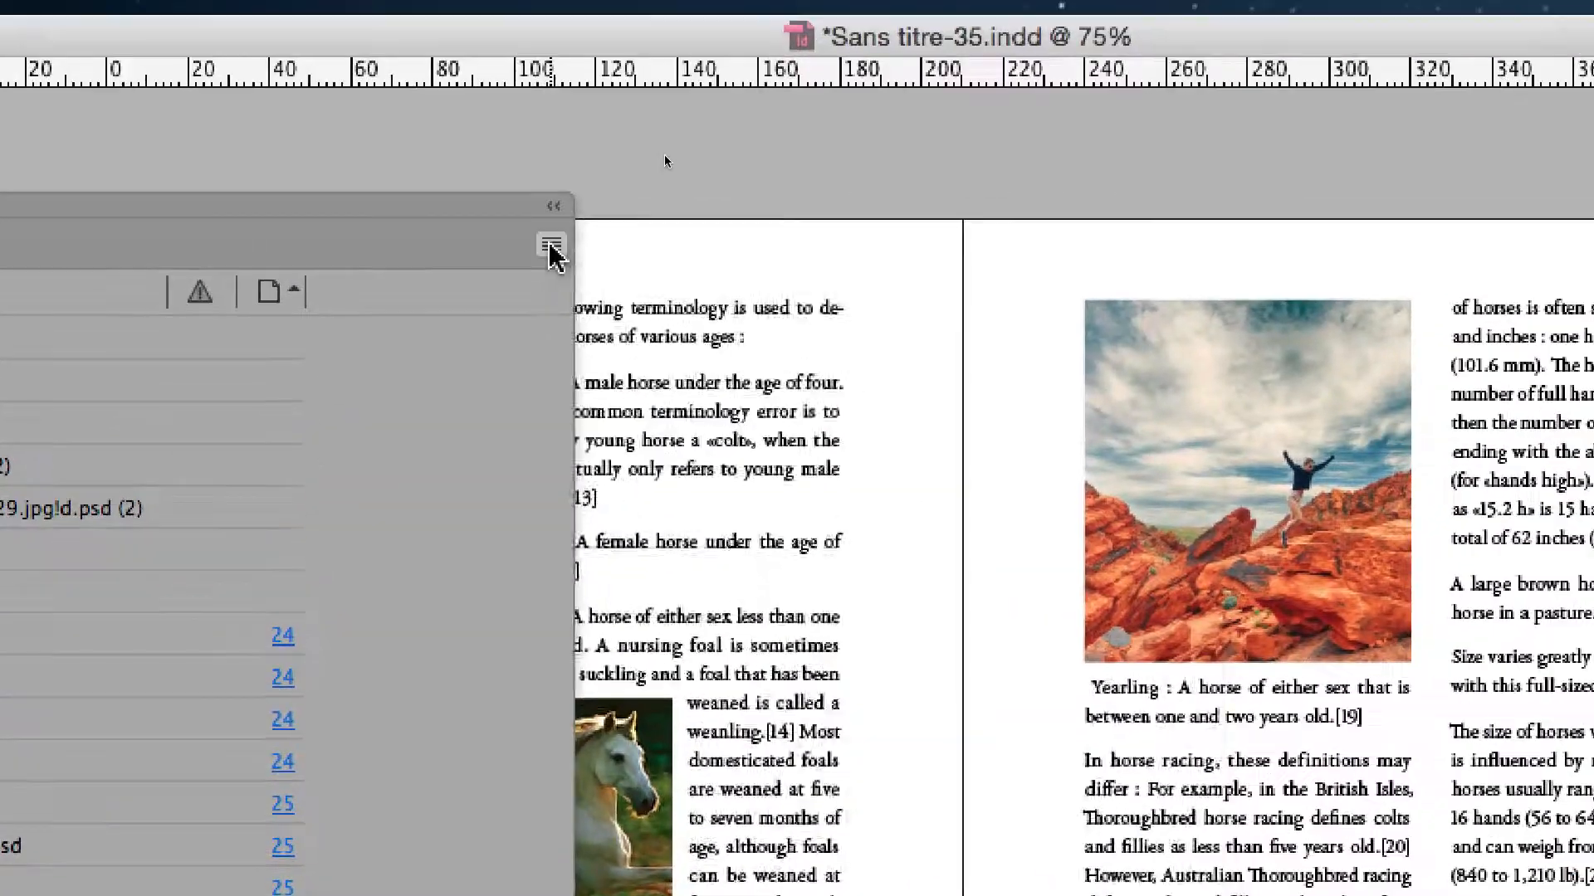
Step: Look over the available relinking commands without running one, and close the Liens panel
left_click(586, 188)
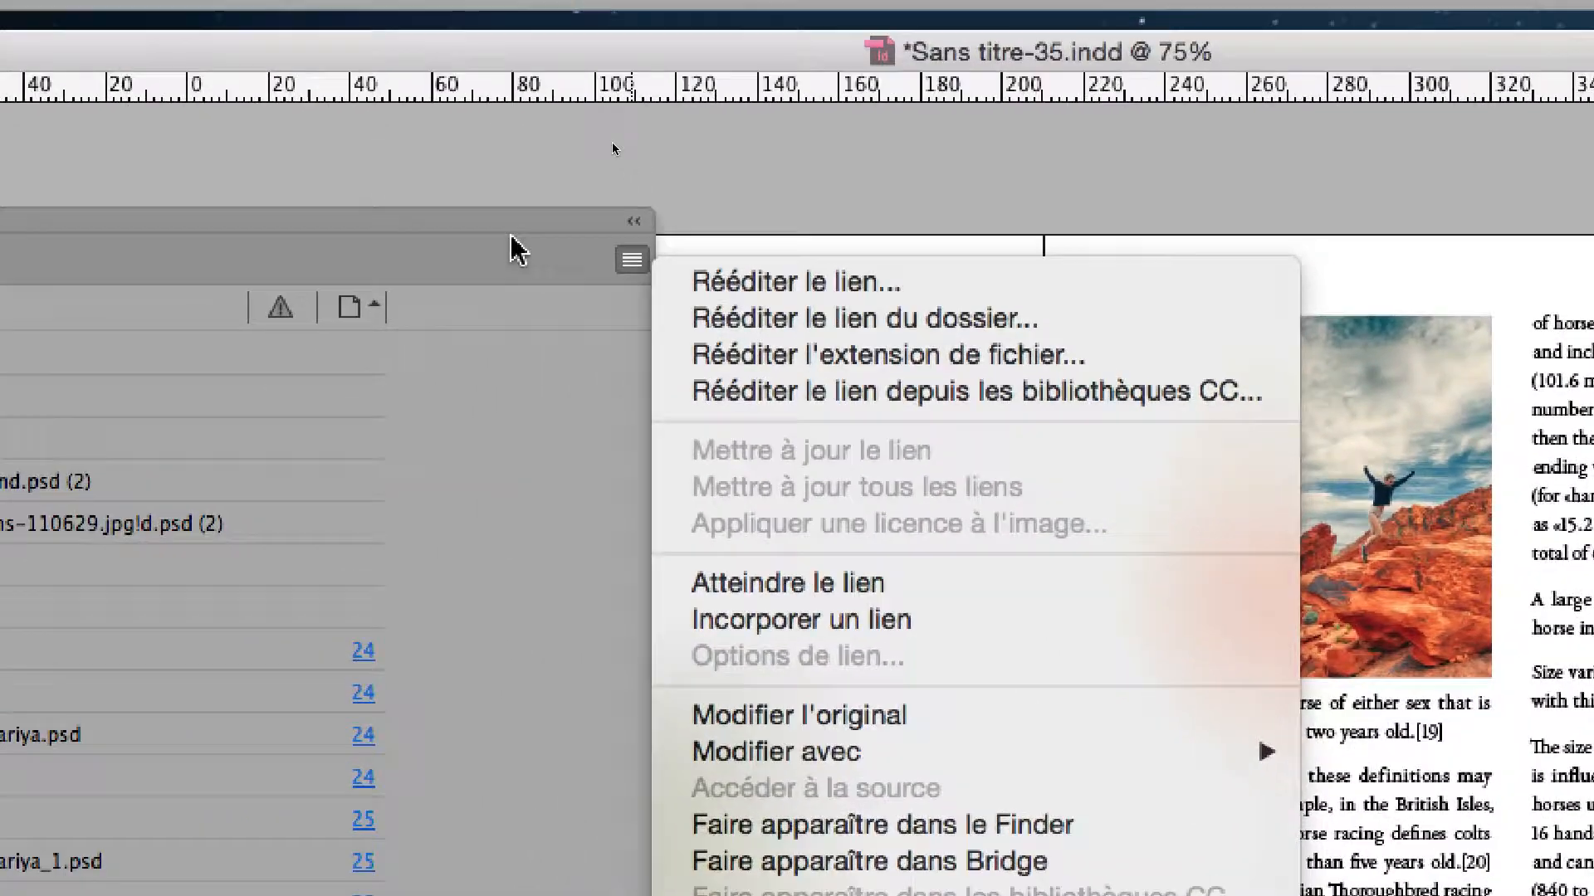
left_click(511, 239)
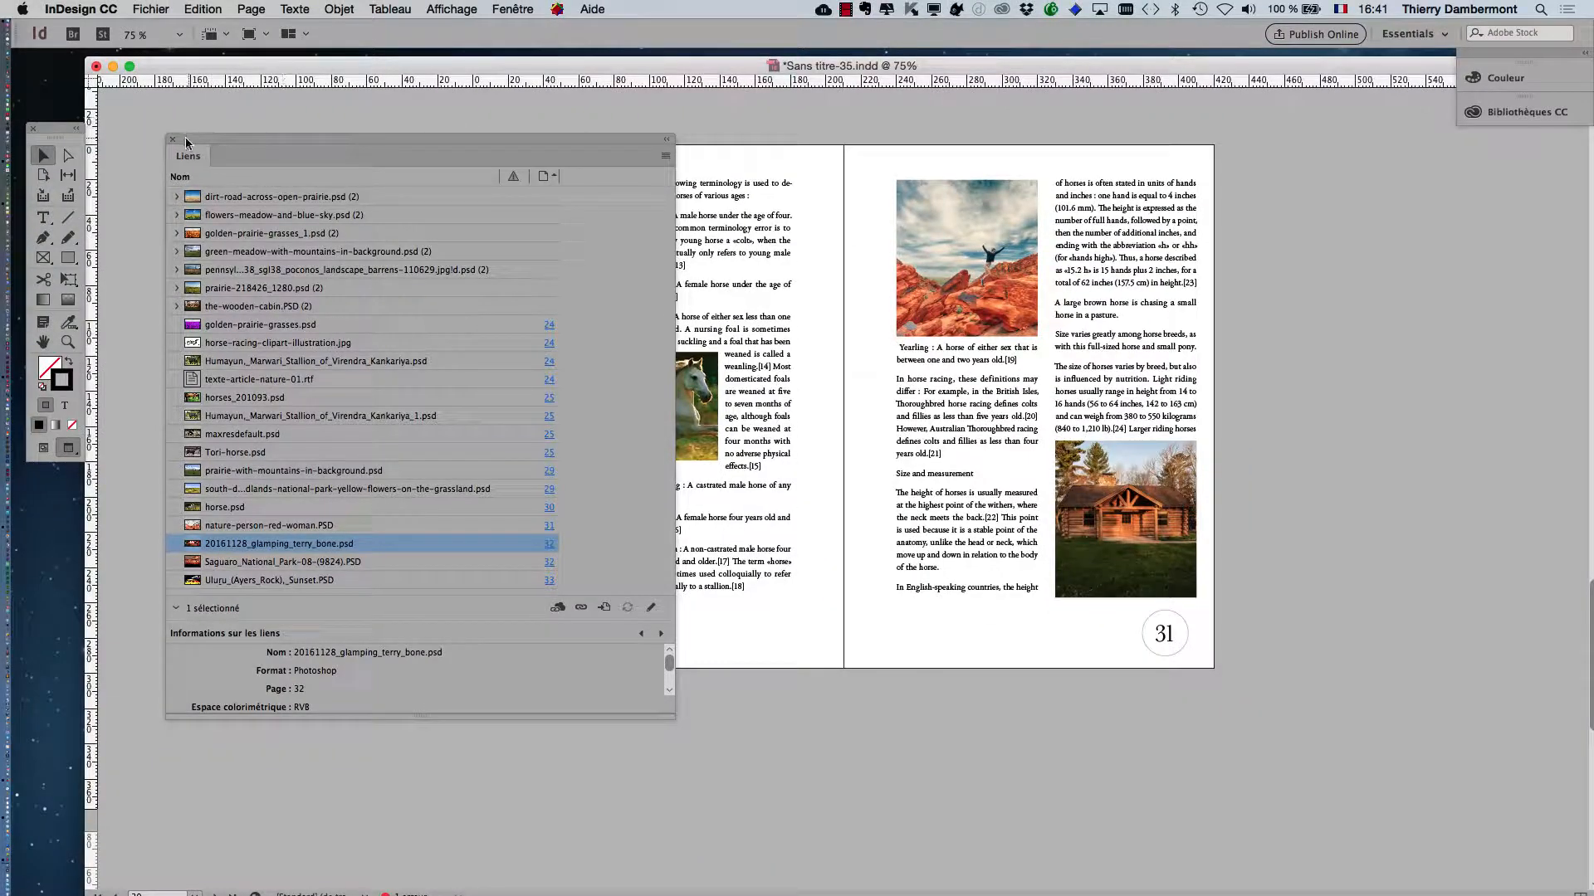
left_click(173, 139)
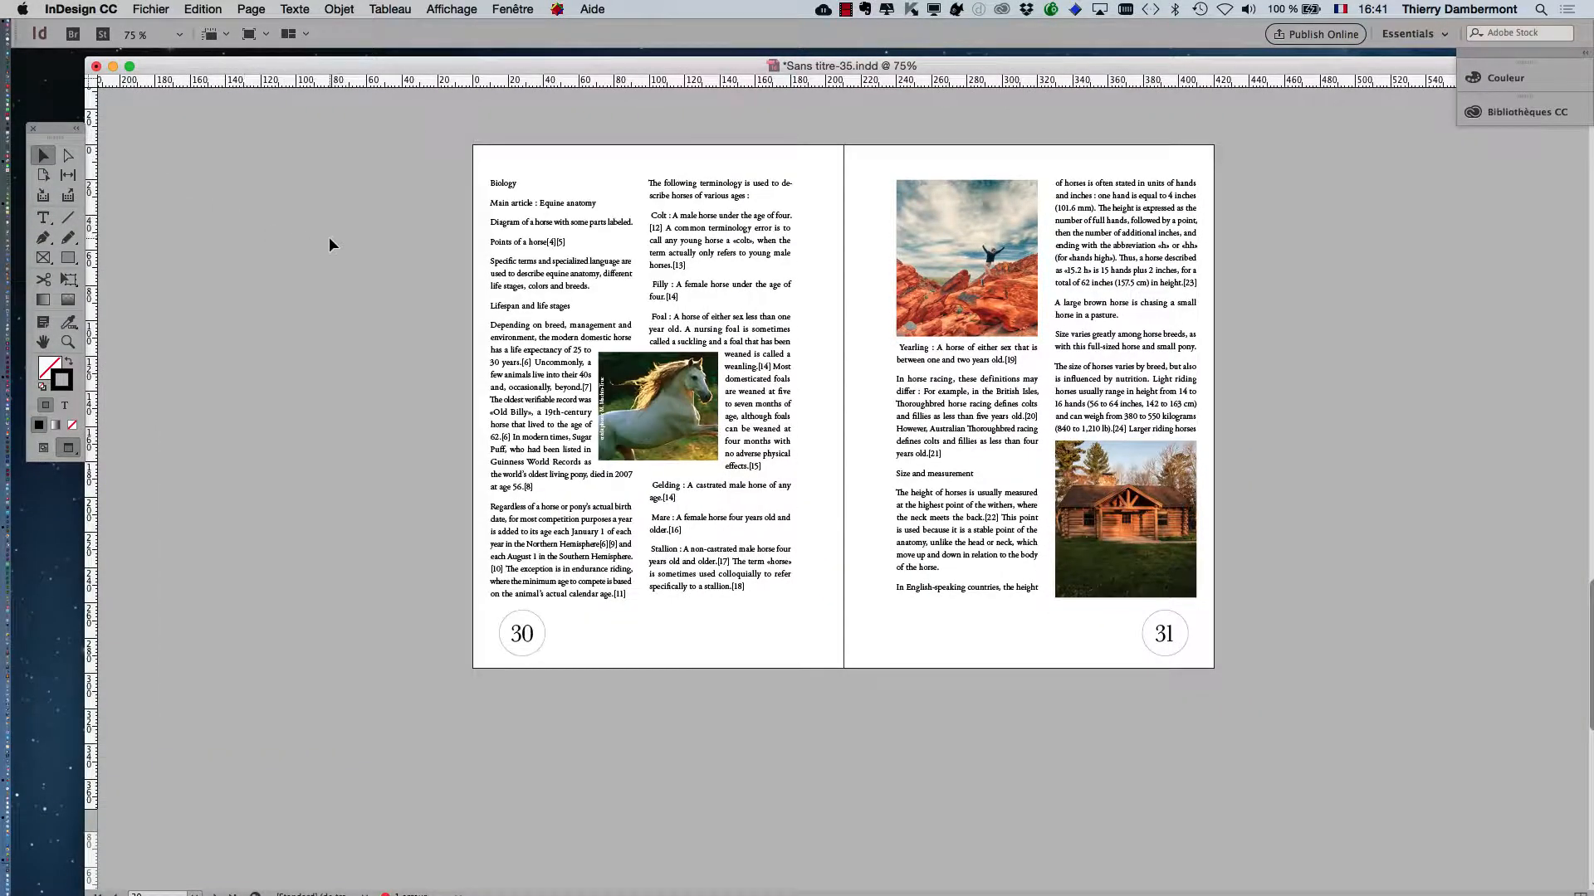